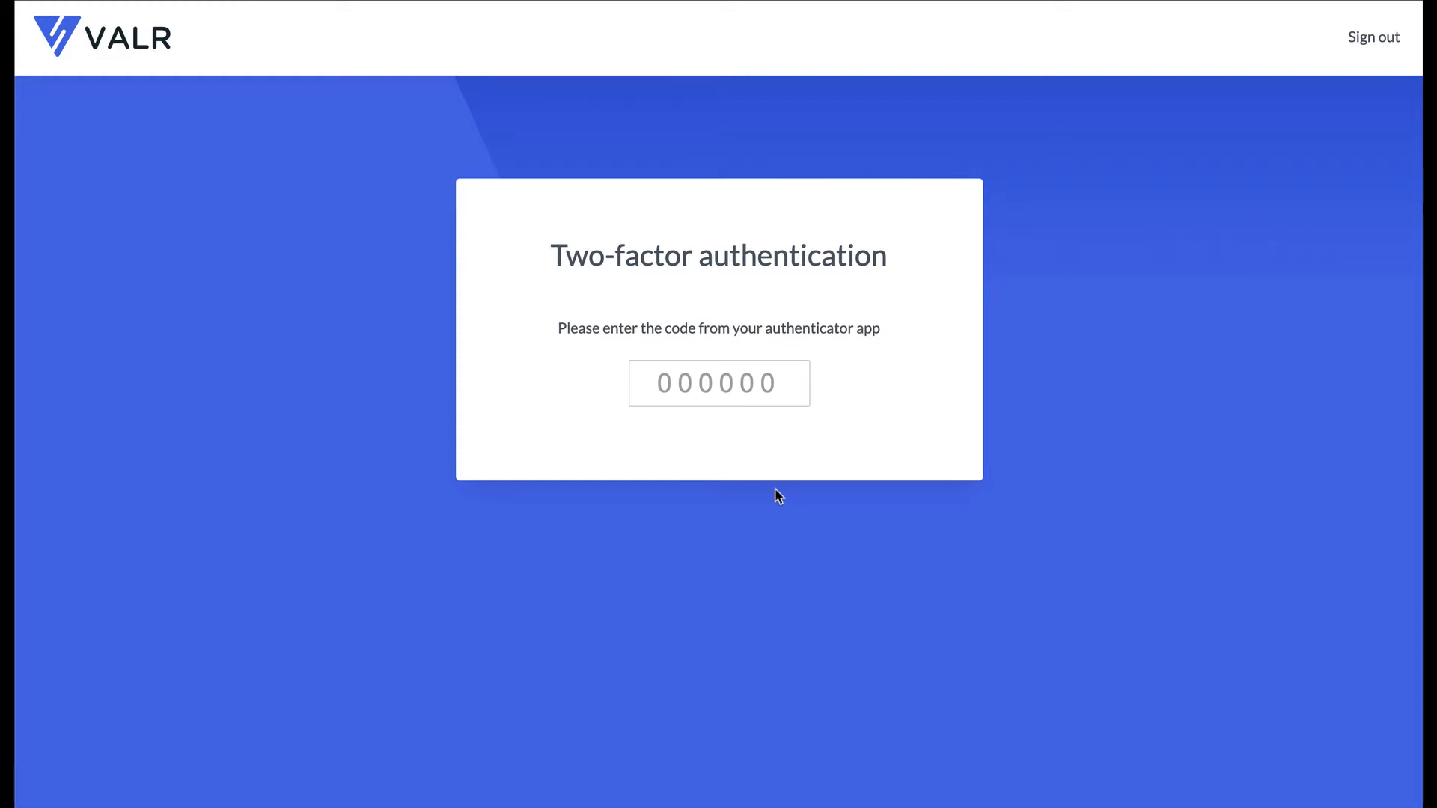
# Enter the six-digit authenticator code, correcting mistyped digits, to finish two-factor sign-in.
pyautogui.click(727, 385)
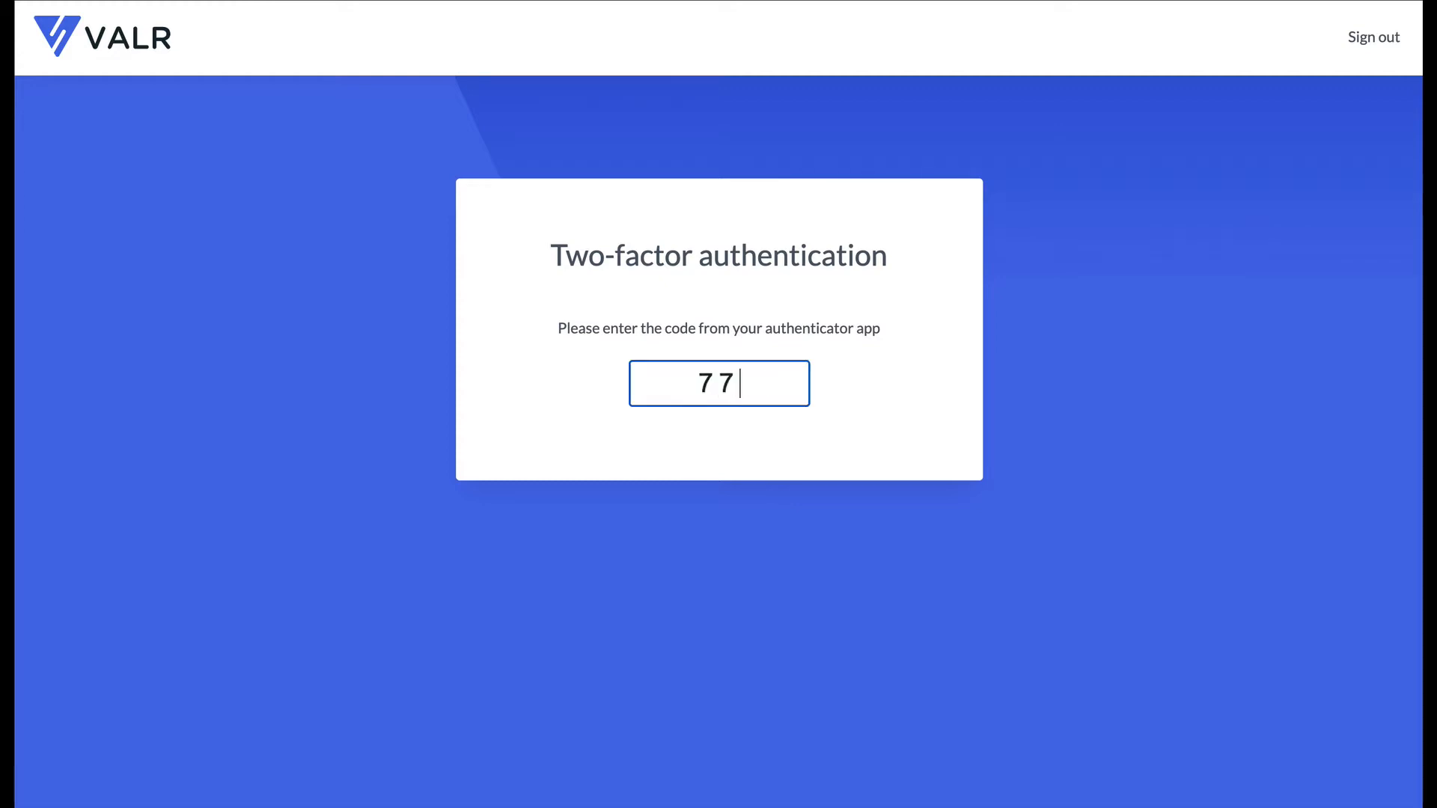
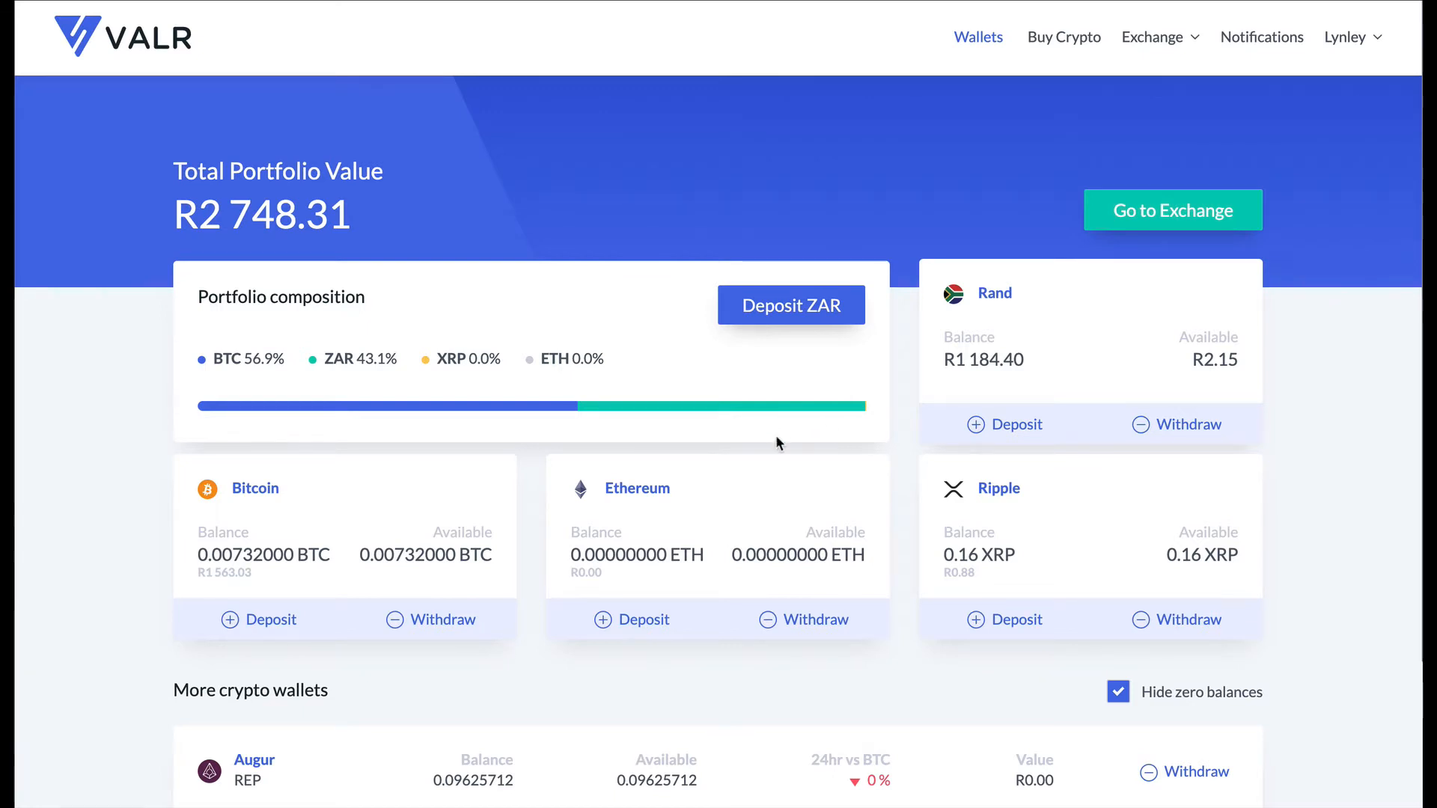
pyautogui.scroll(-1, 775, 434)
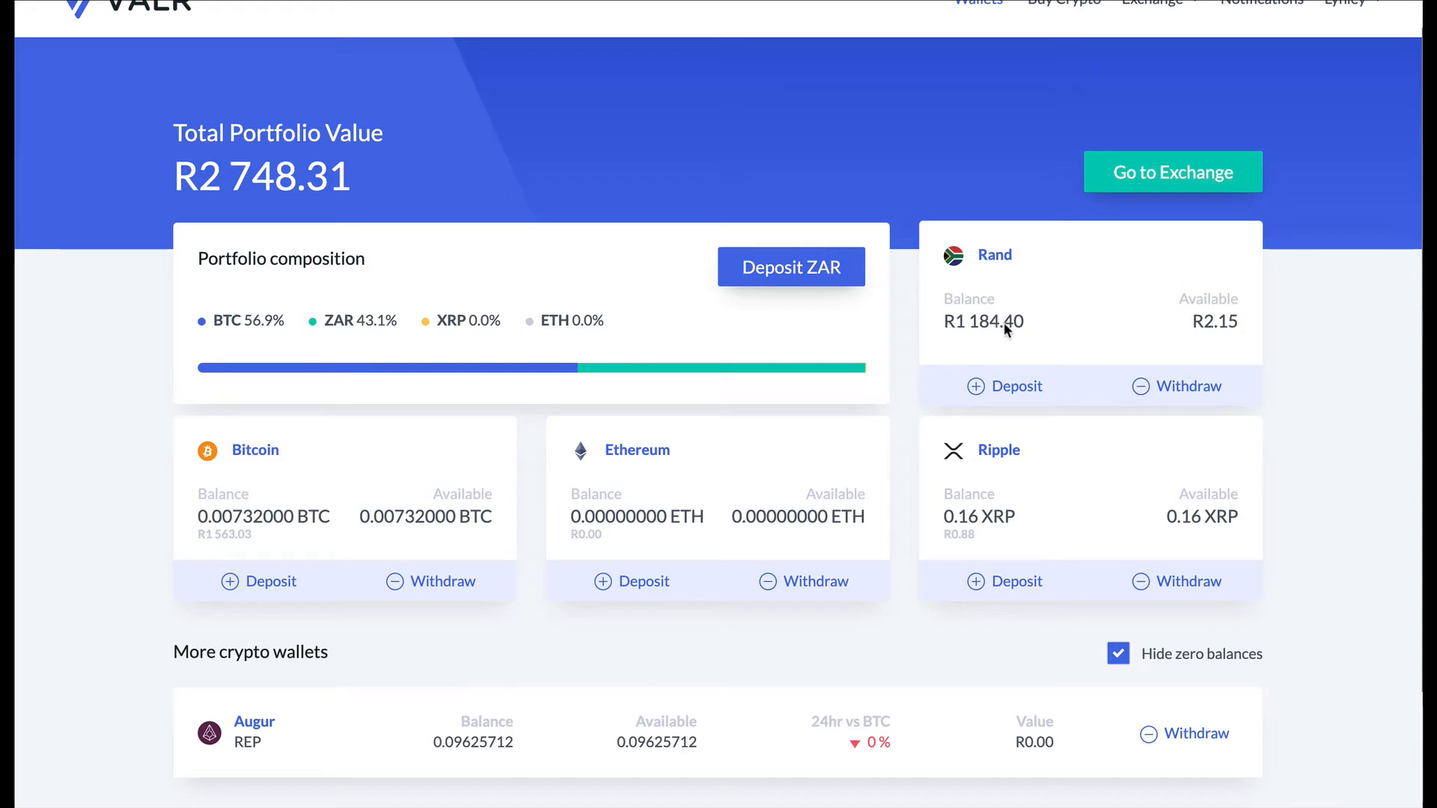
pyautogui.scroll(1, 937, 440)
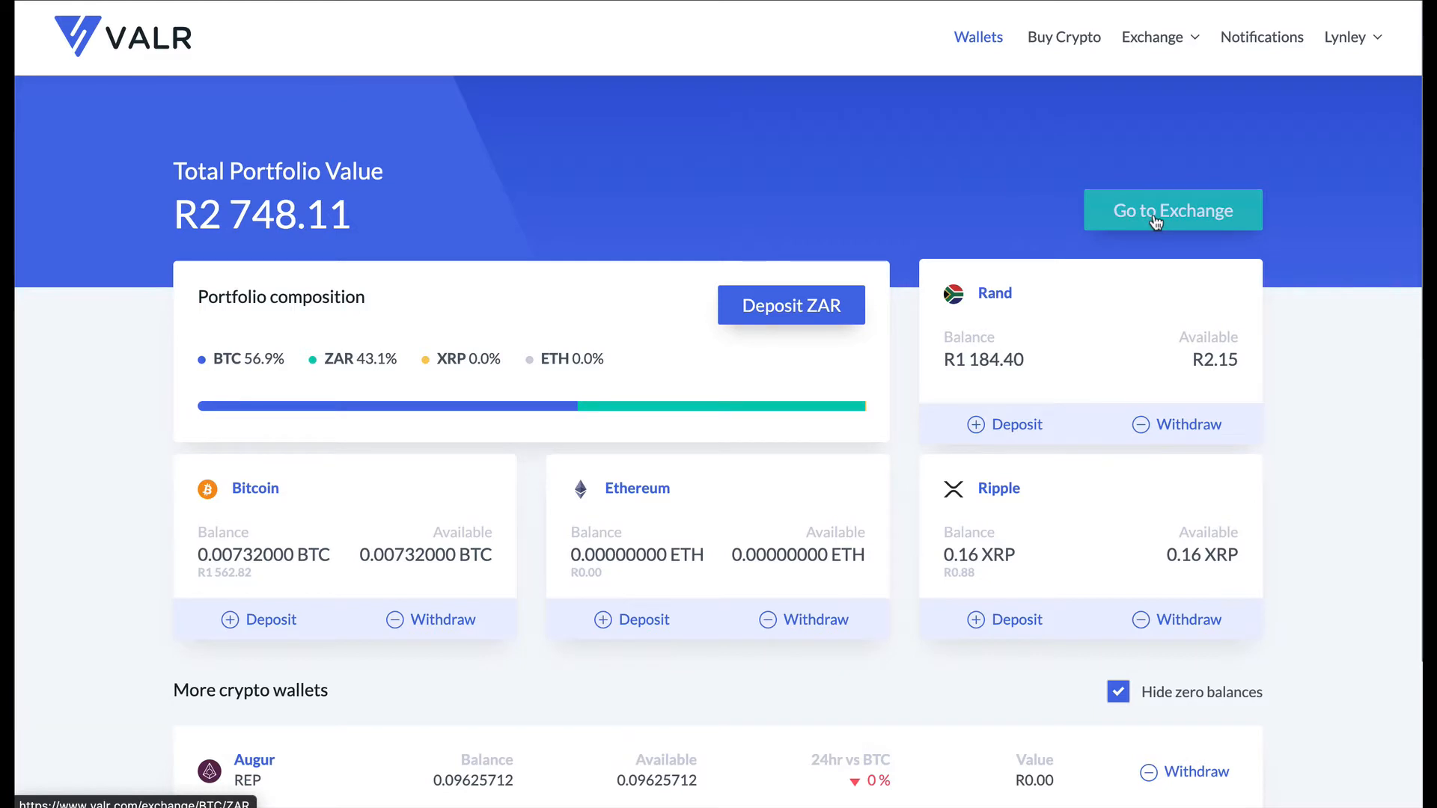
pyautogui.click(1353, 46)
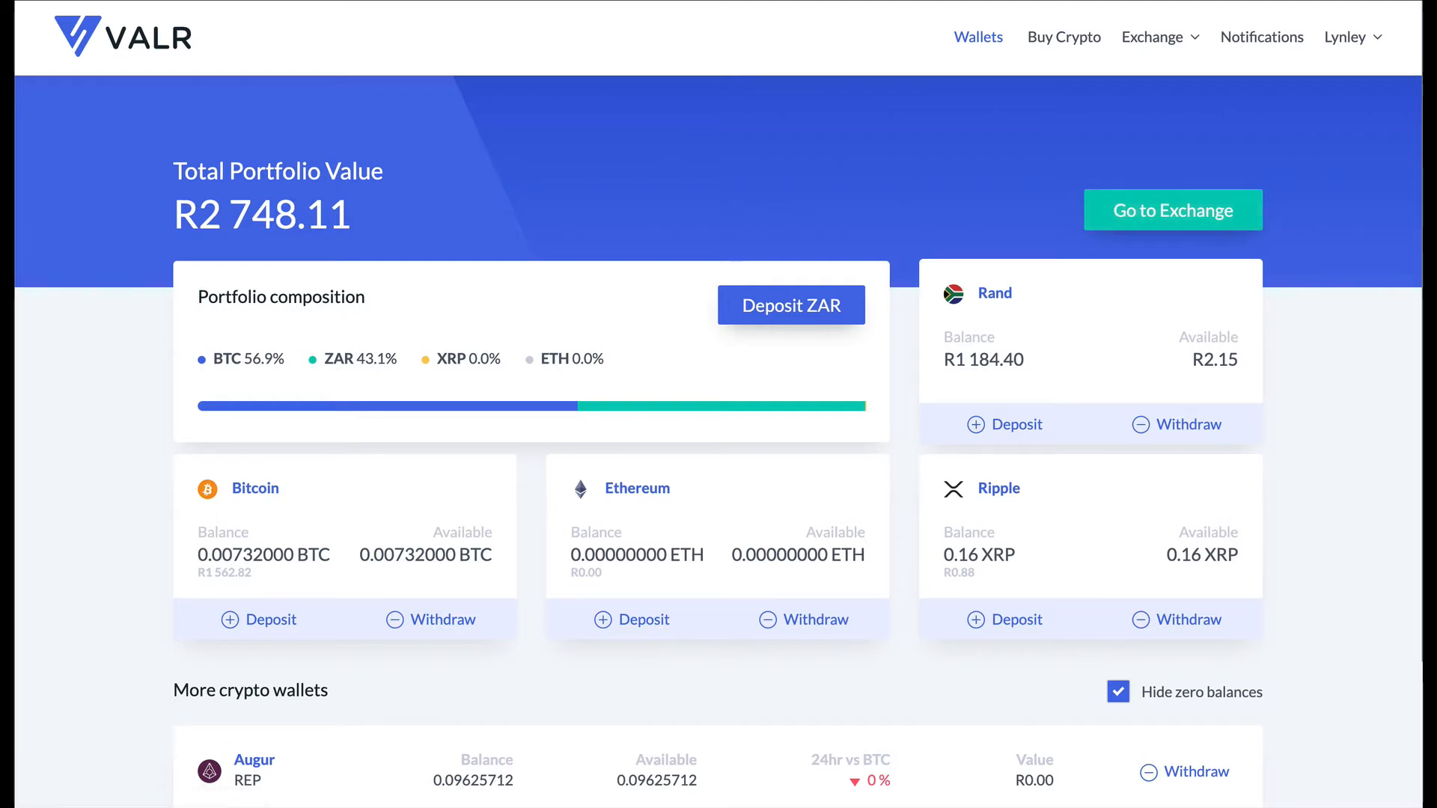
pyautogui.press('super+r')
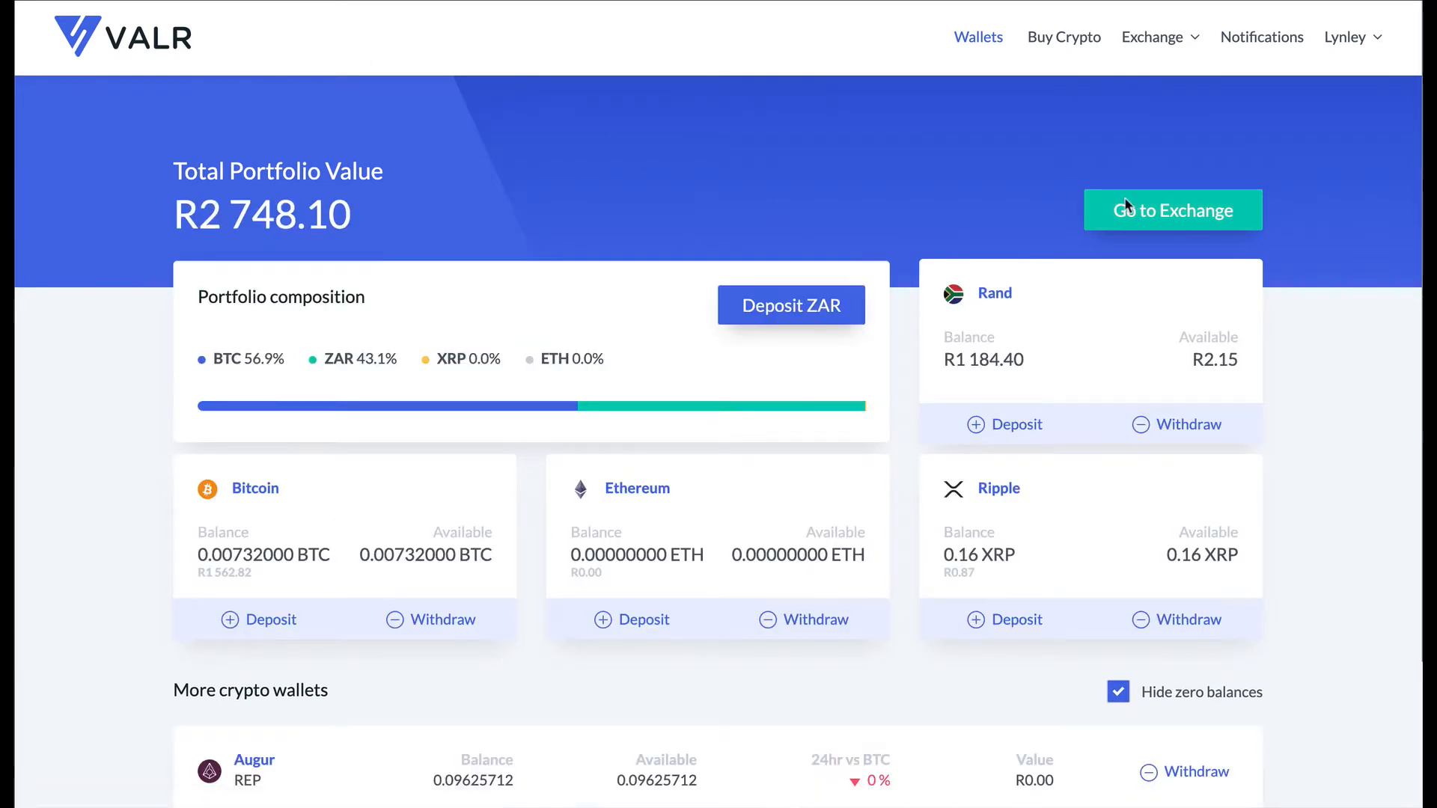
pyautogui.click(1169, 212)
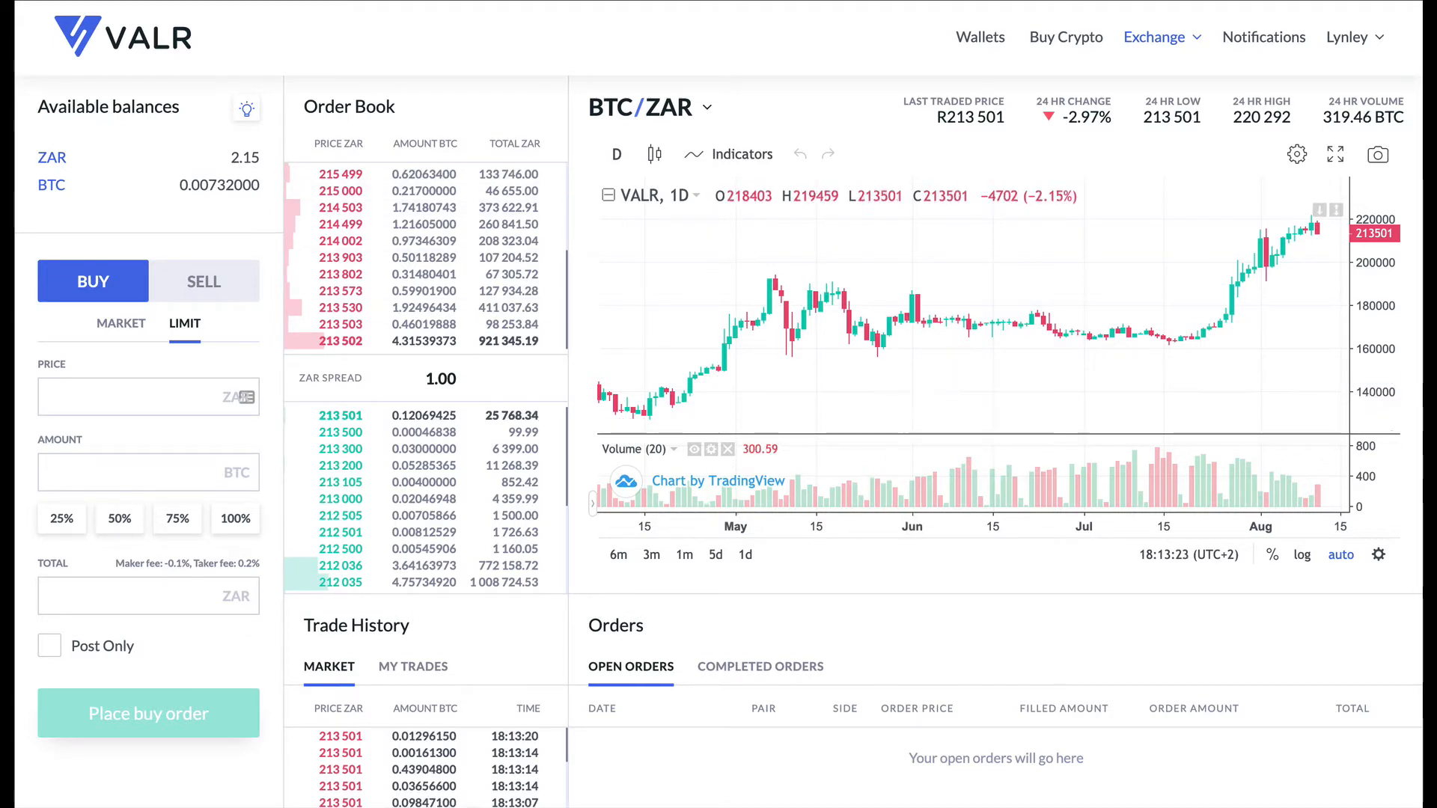
pyautogui.click(969, 47)
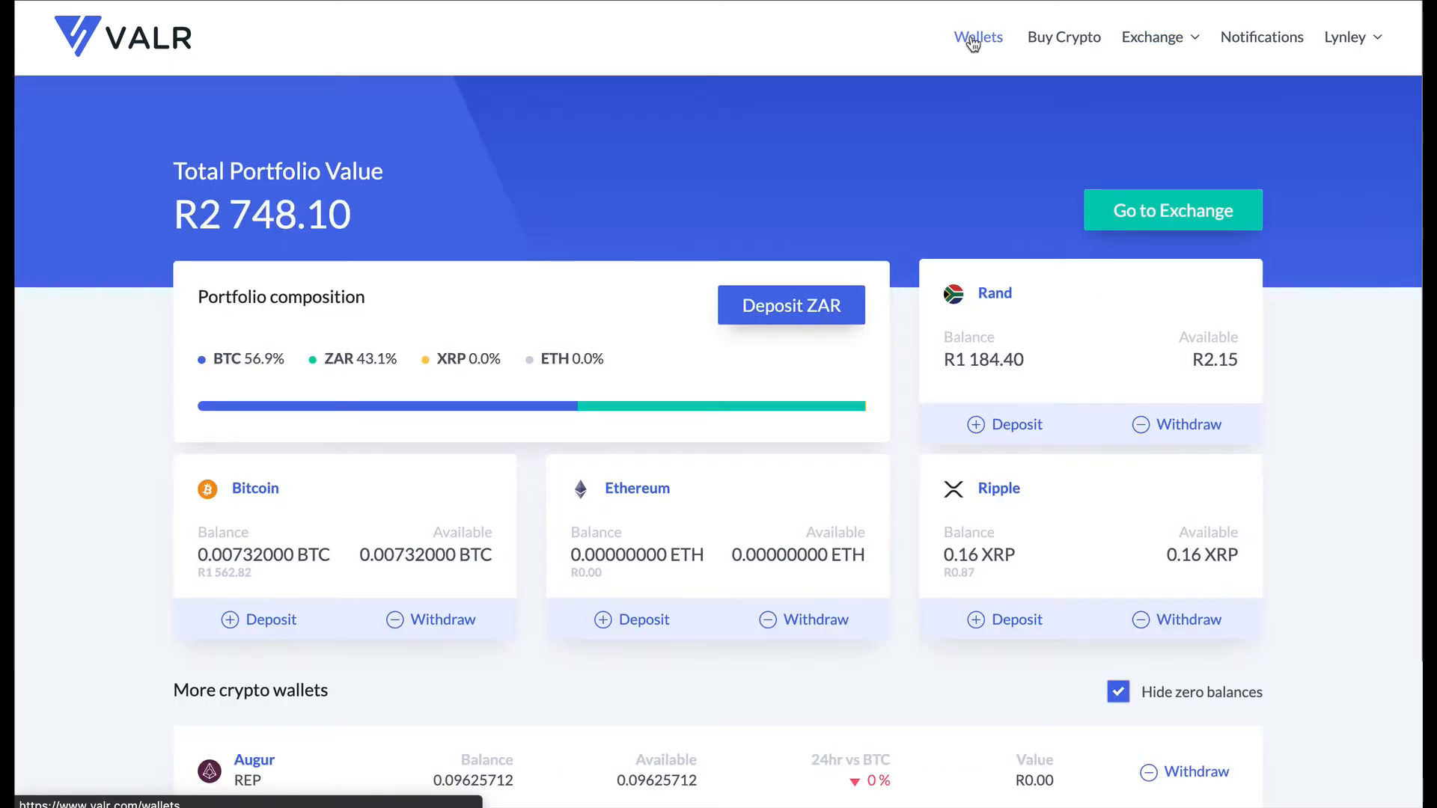
pyautogui.scroll(-2, 826, 462)
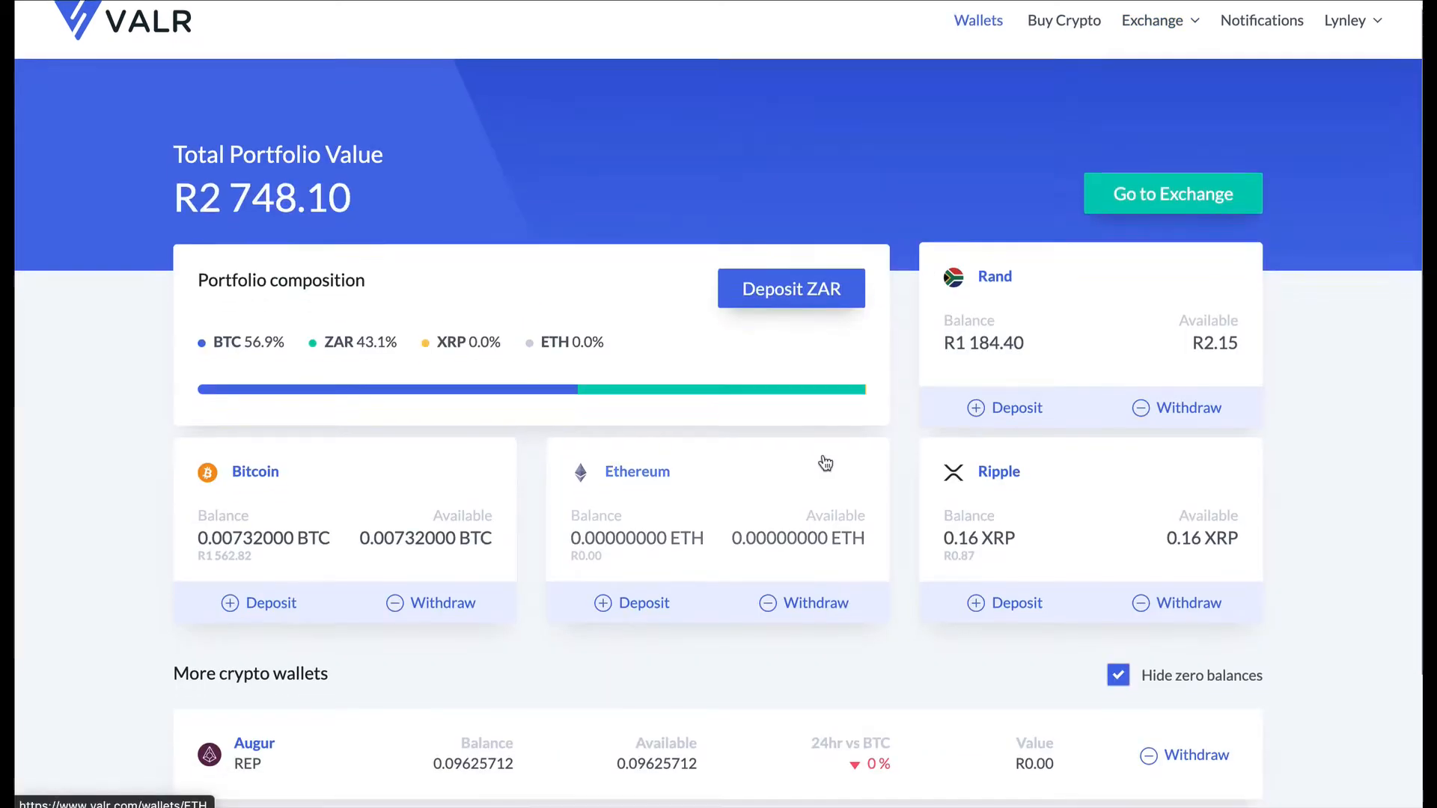
pyautogui.scroll(-2, 826, 462)
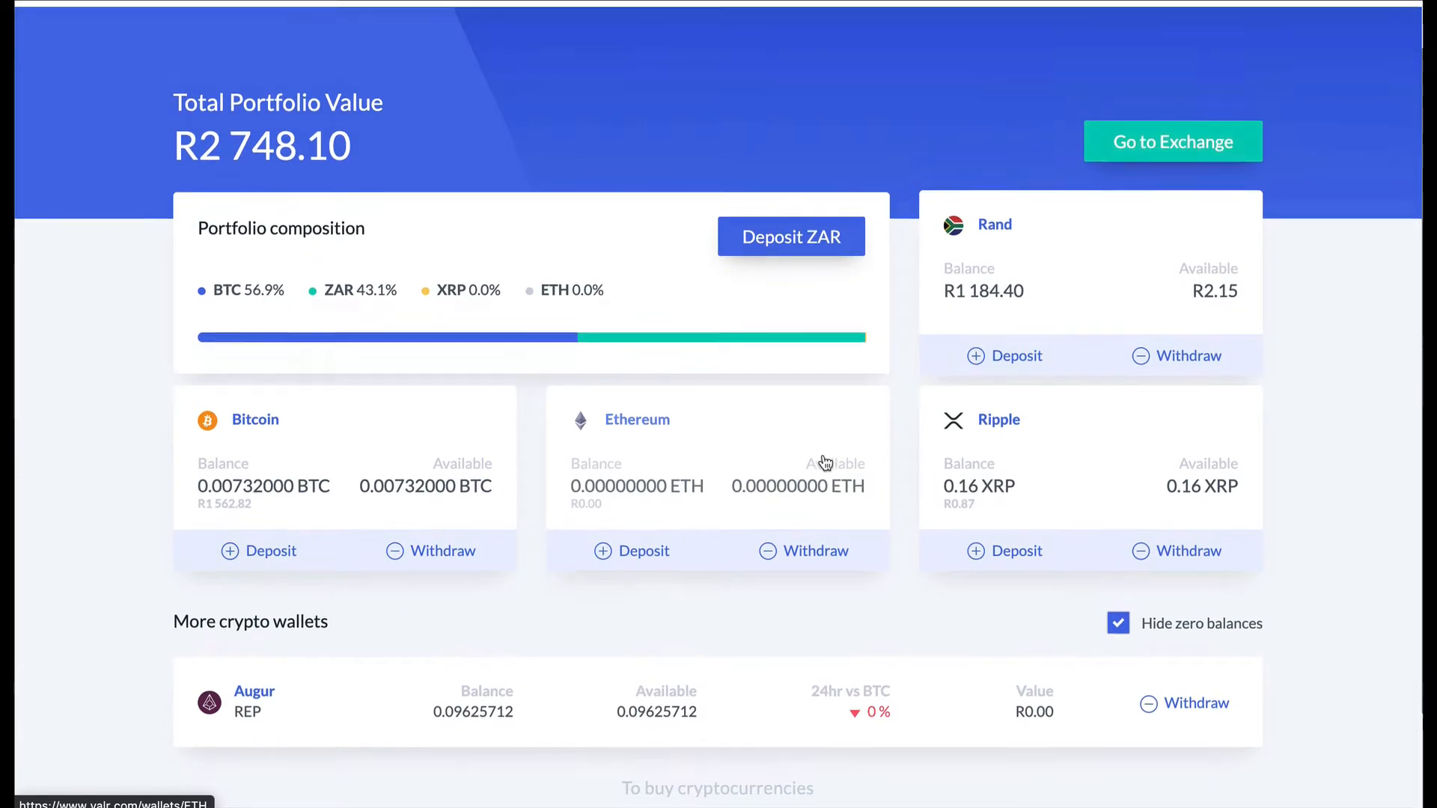
pyautogui.scroll(-3, 825, 463)
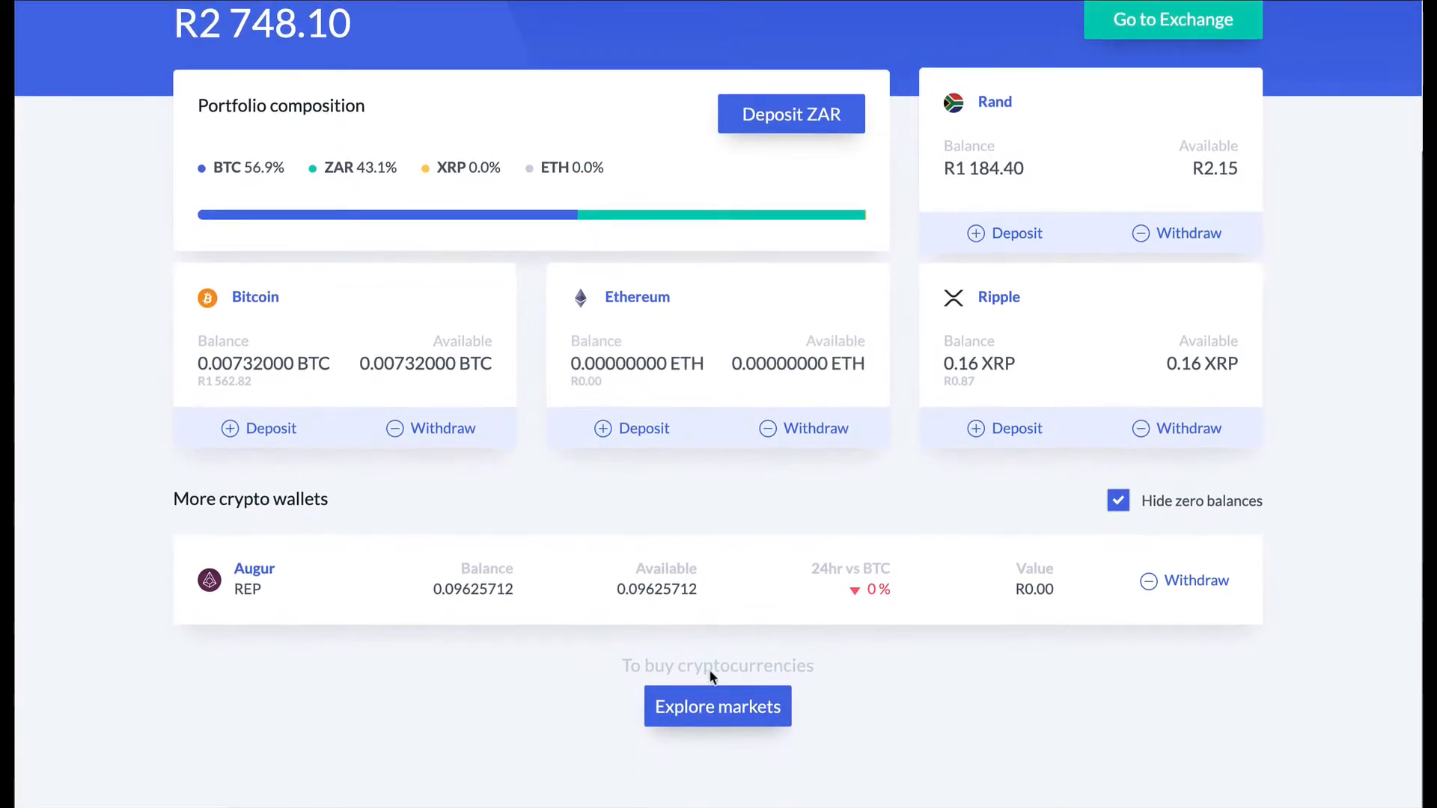
# Open the Buy Status Network Token form, keeping the Bitcoin wallet as the payment source.
pyautogui.click(720, 710)
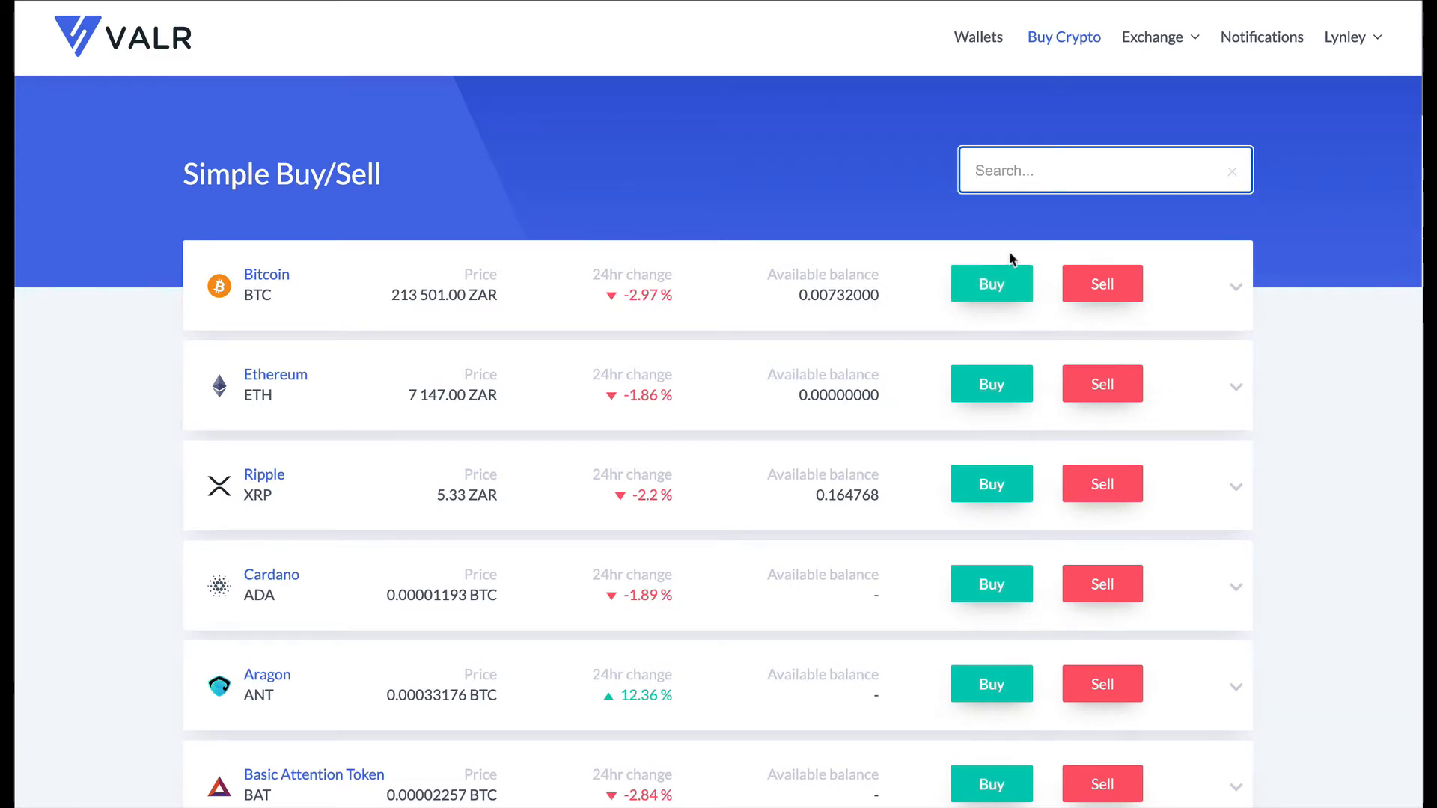
pyautogui.scroll(-2, 628, 517)
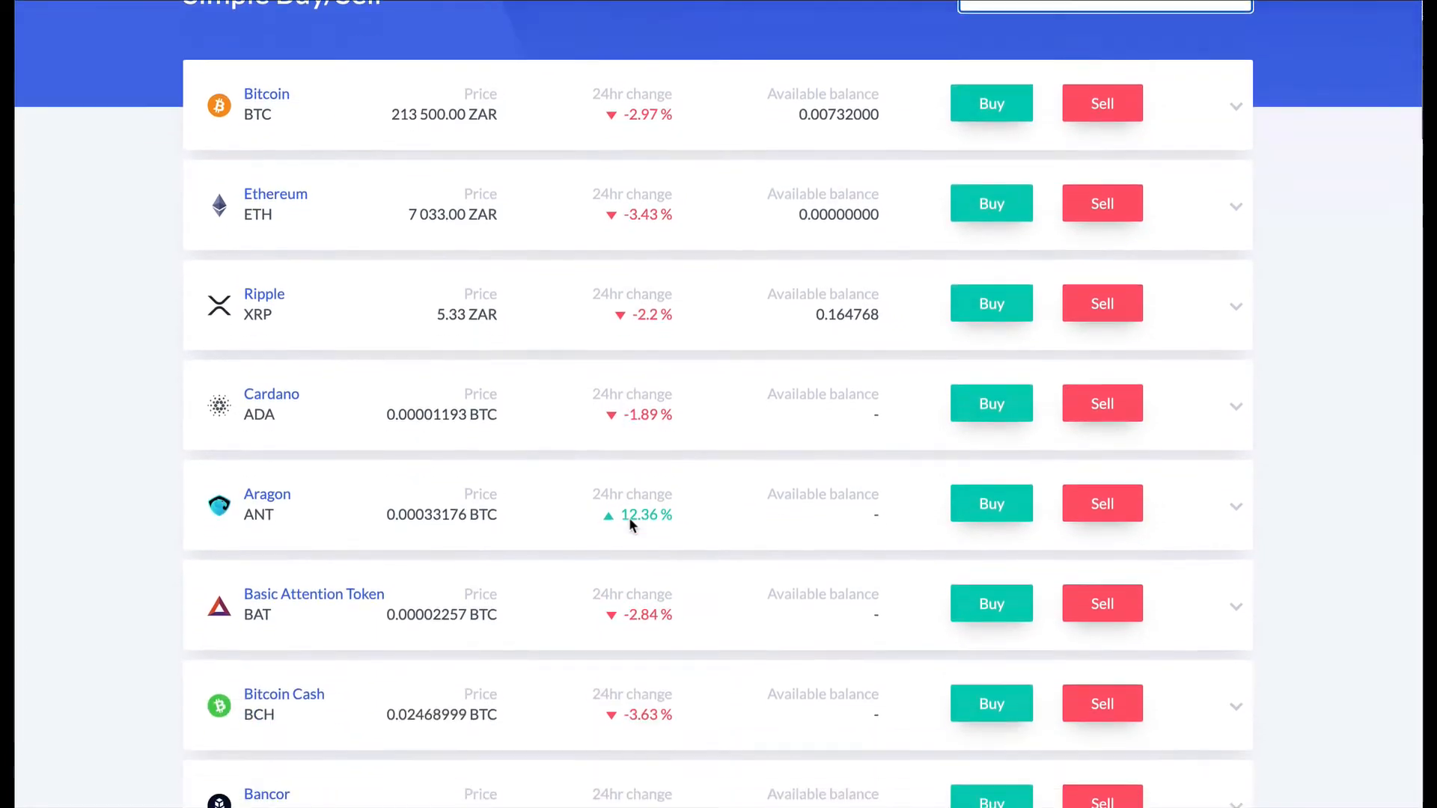
pyautogui.scroll(-8, 628, 518)
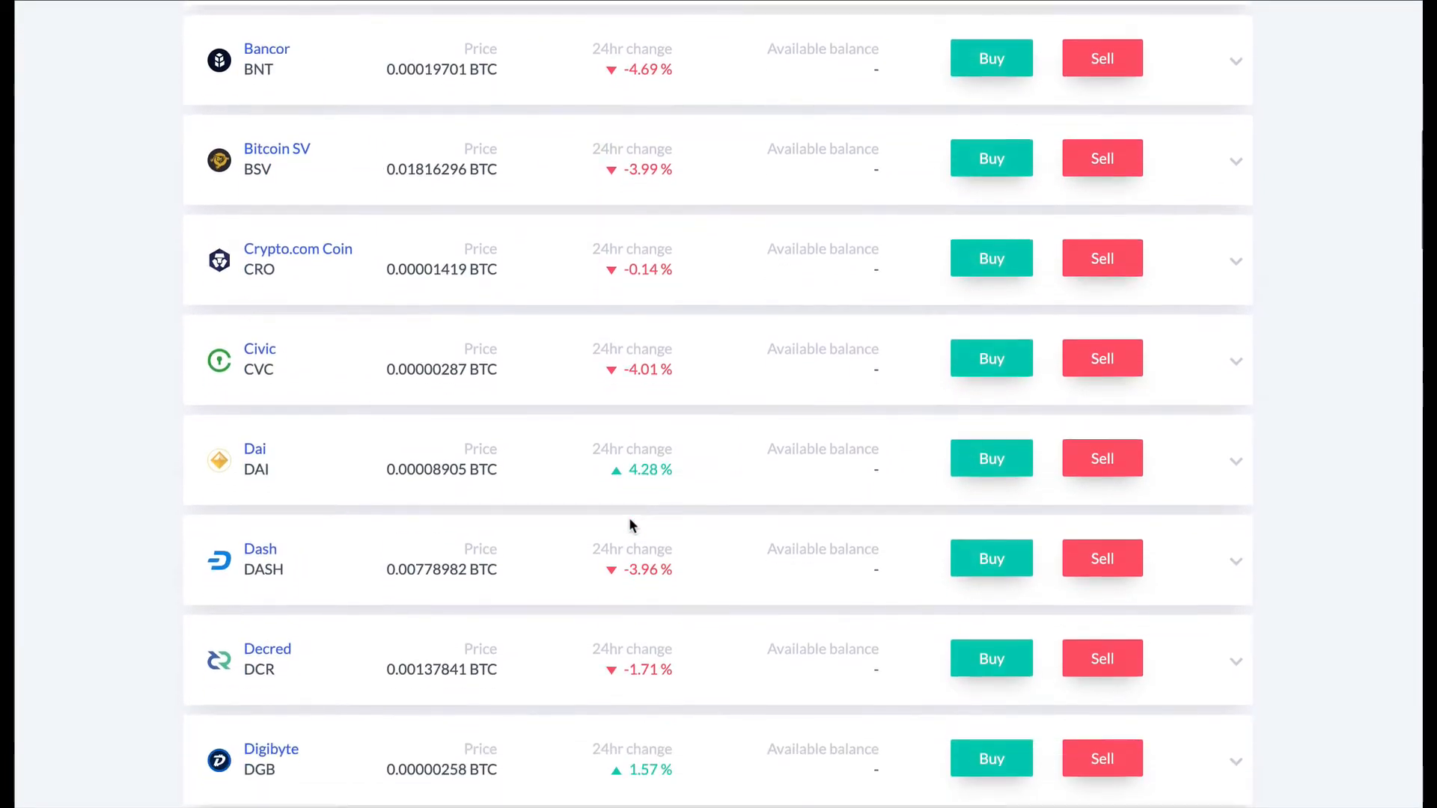
pyautogui.scroll(-8, 629, 523)
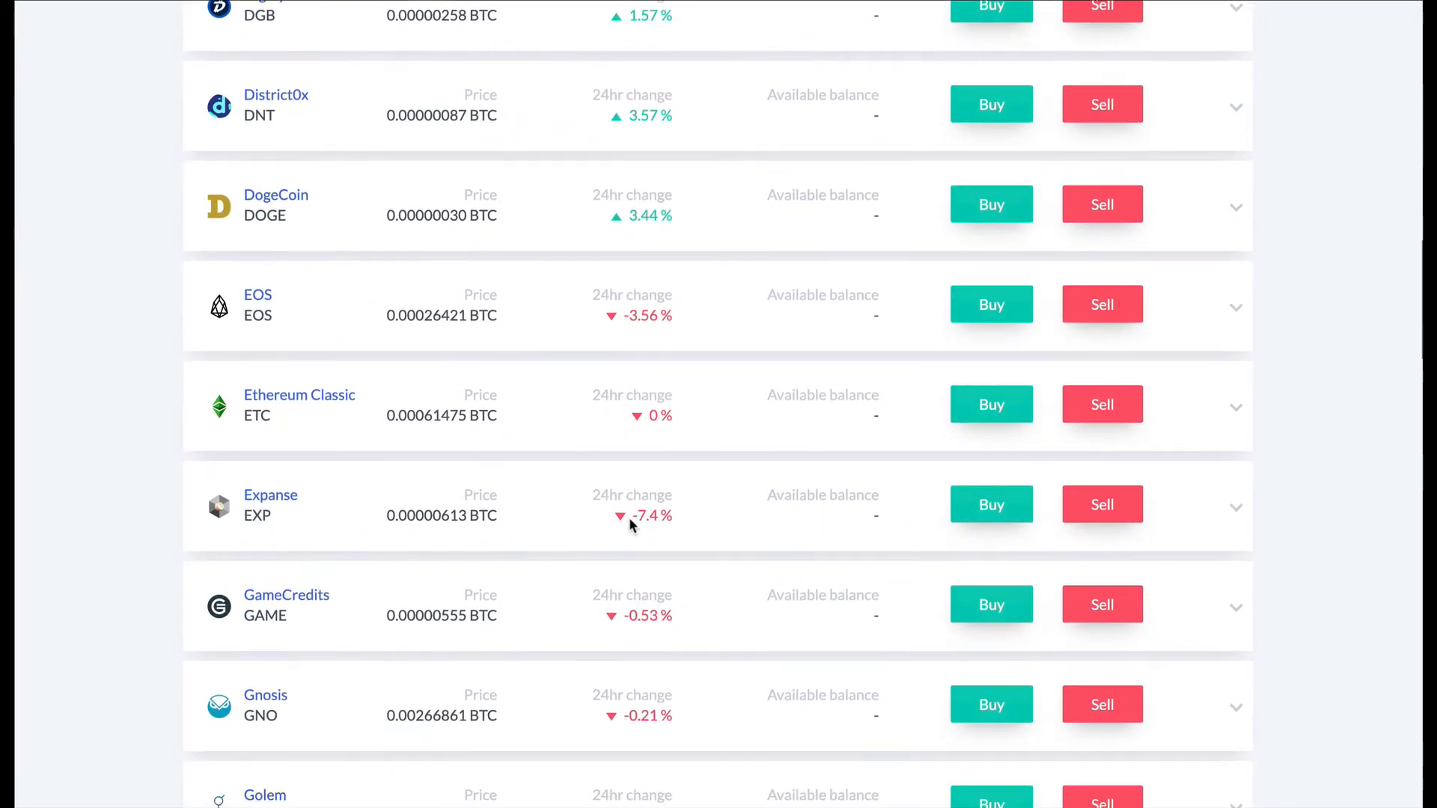
pyautogui.scroll(-10, 628, 518)
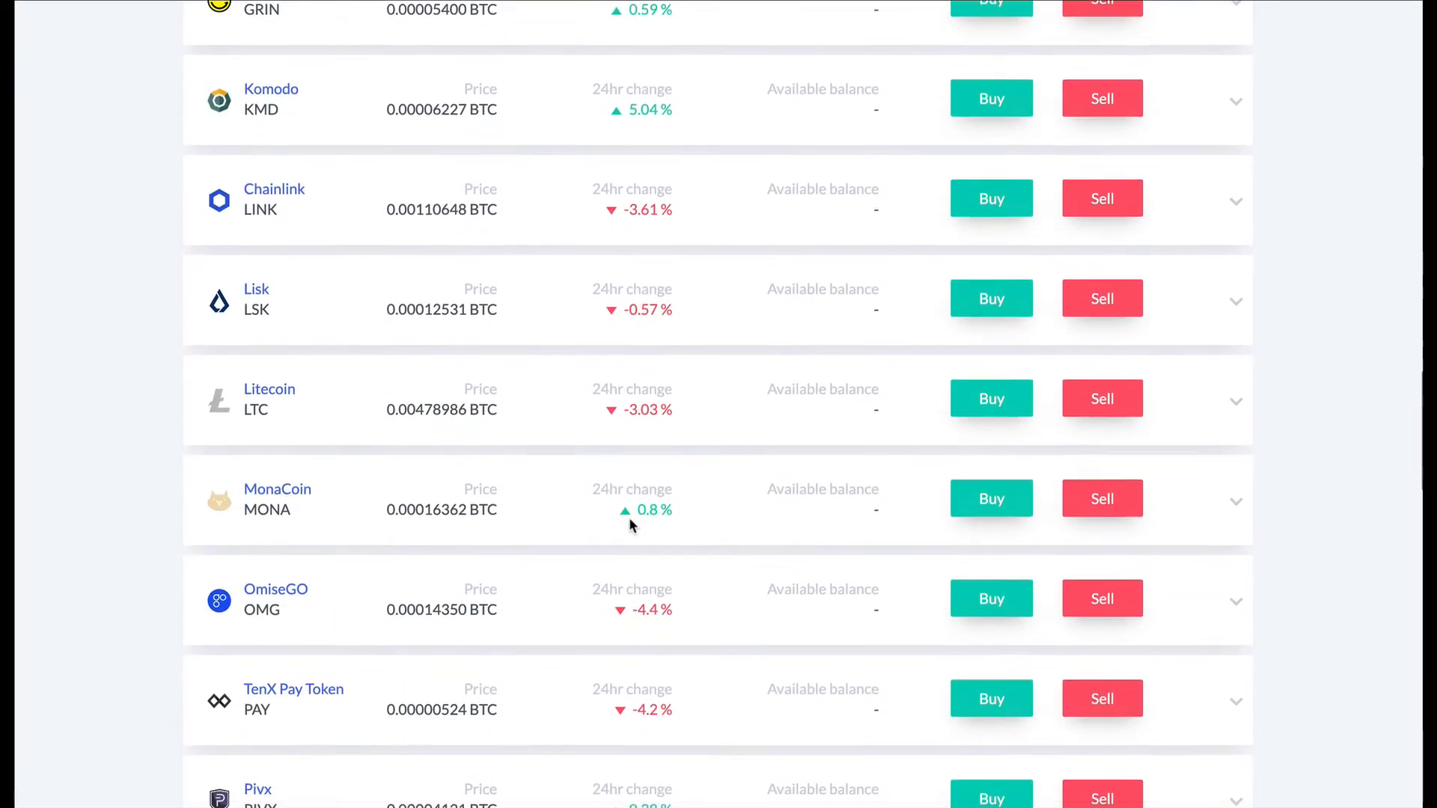
pyautogui.scroll(-11, 629, 518)
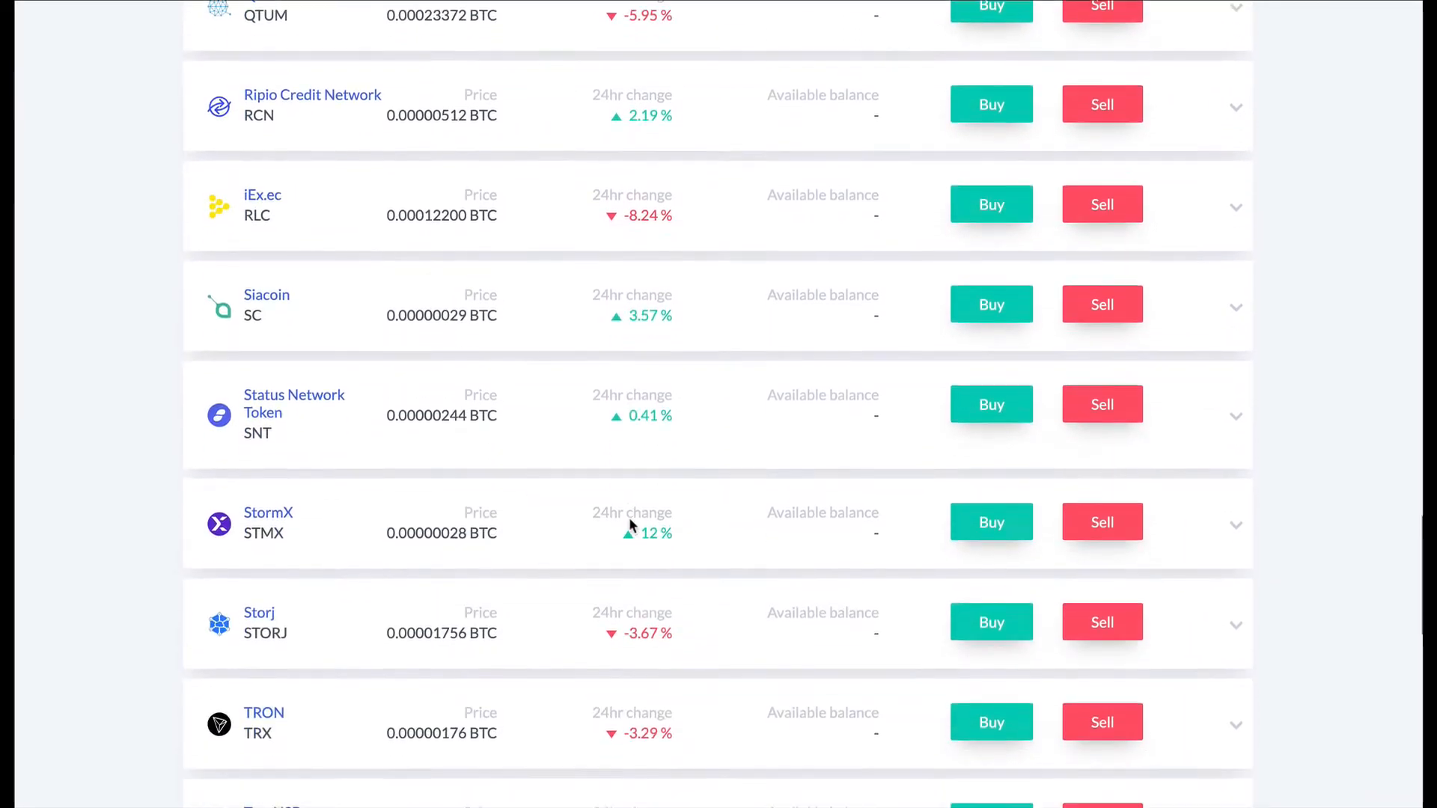
pyautogui.scroll(-1, 628, 526)
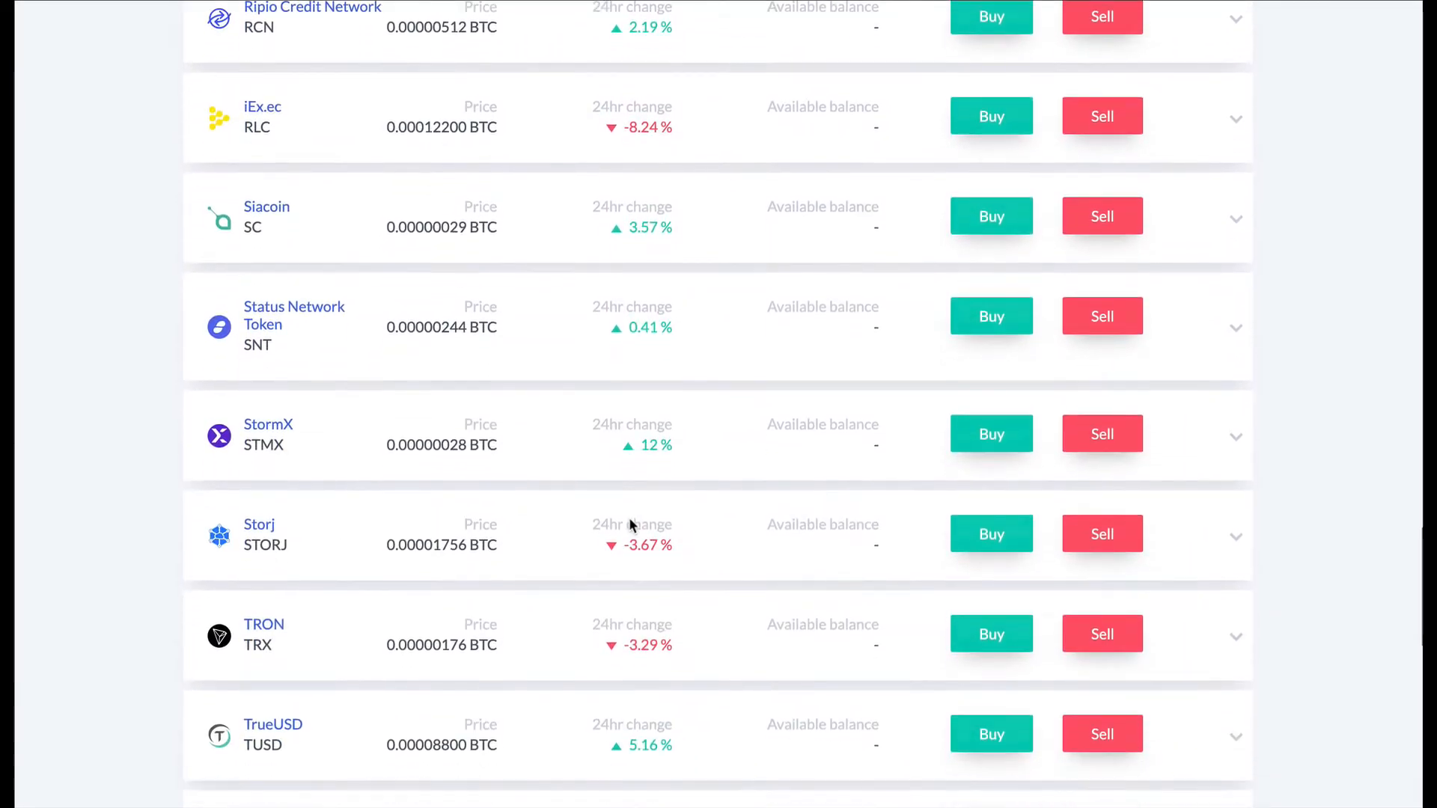
pyautogui.click(984, 322)
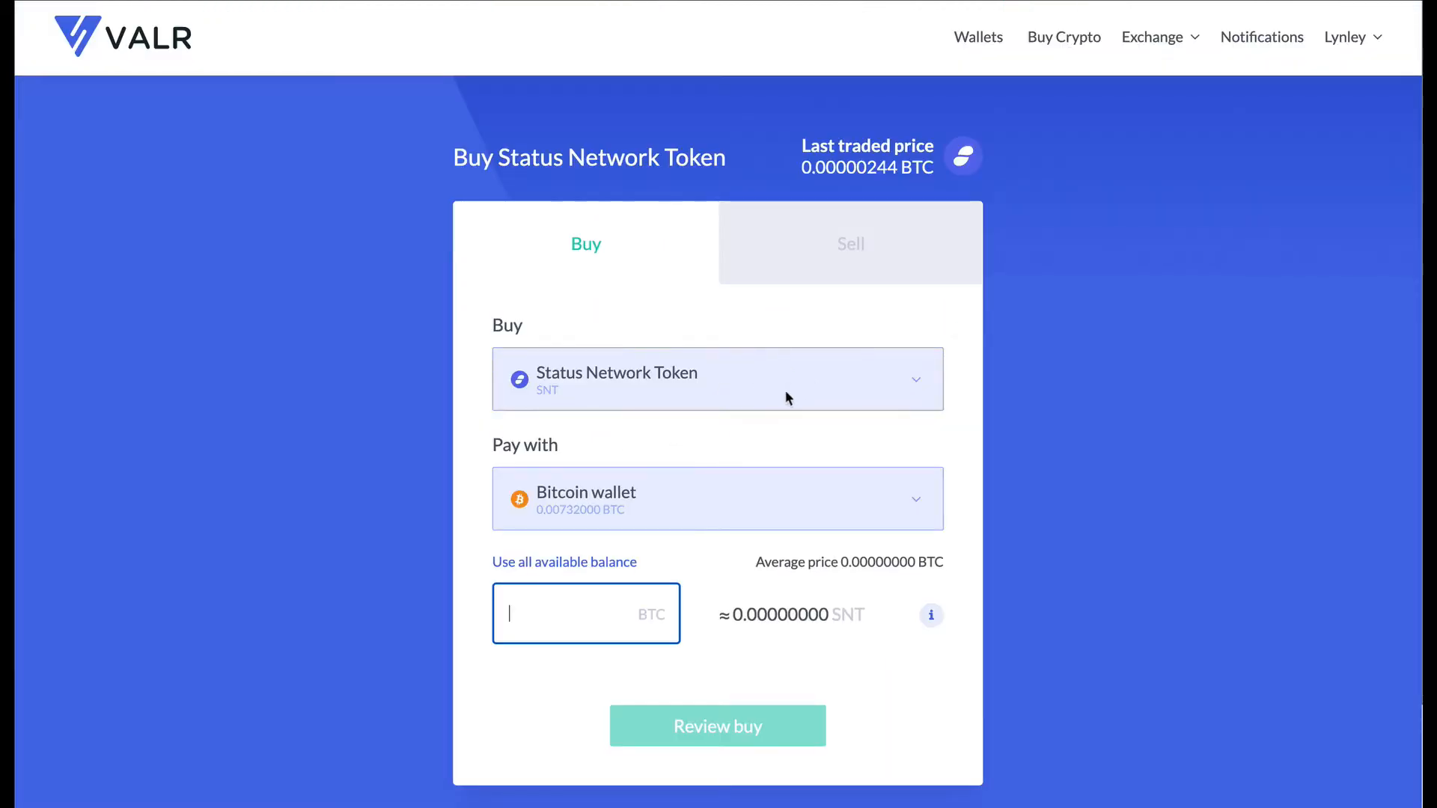
pyautogui.click(892, 492)
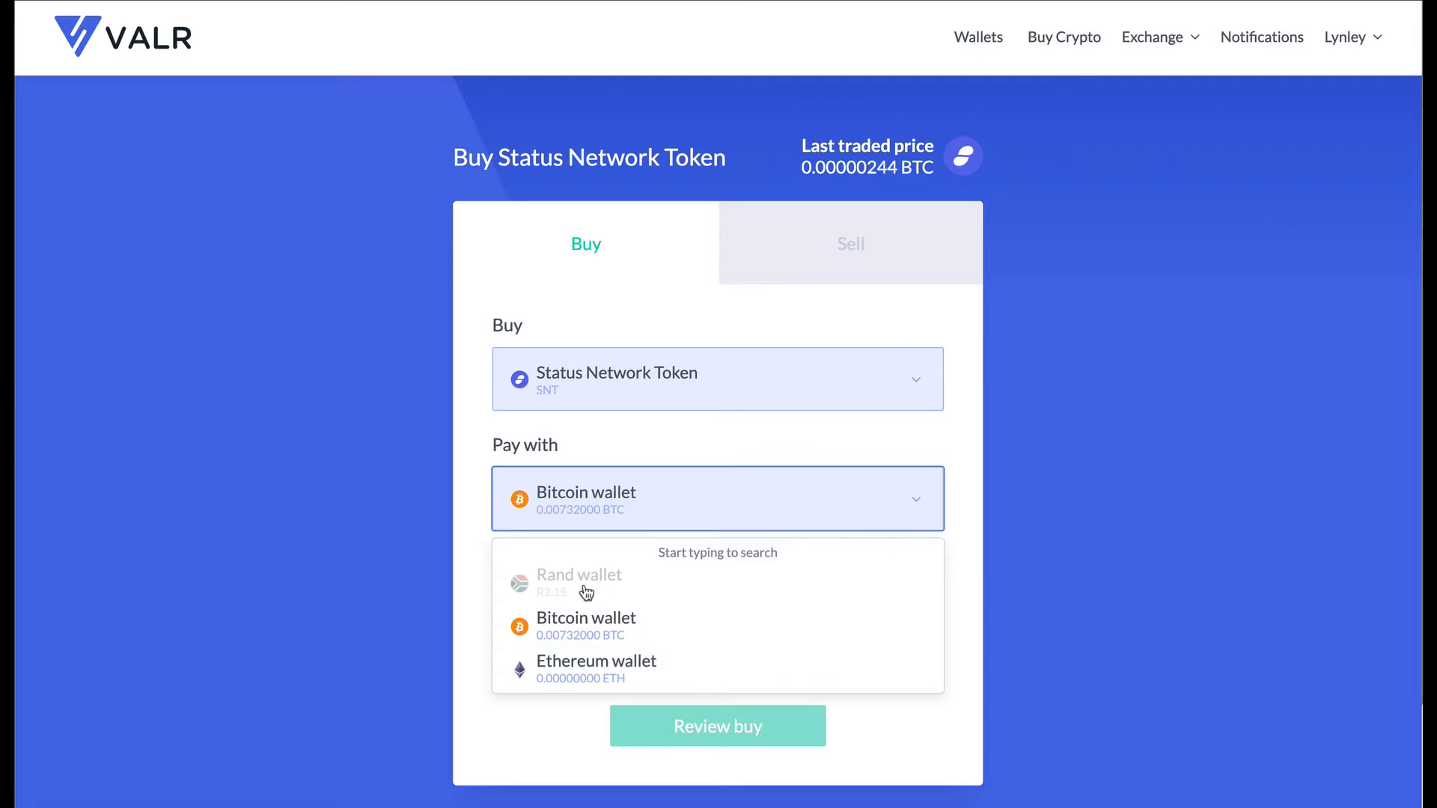
pyautogui.click(1120, 264)
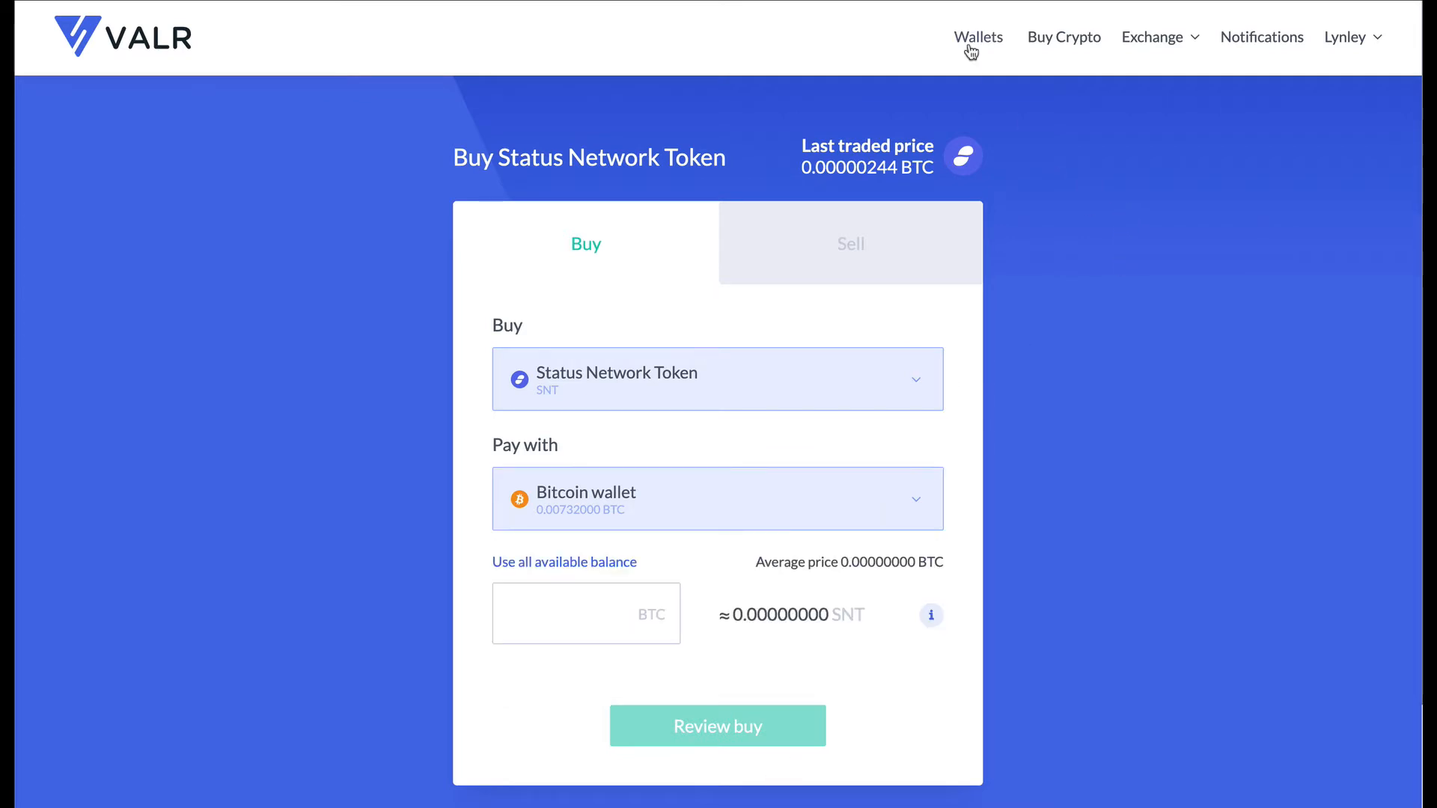
# Return to Wallets and review the Rand balance of R1 284.40 with R102.15 available.
pyautogui.click(971, 52)
pyautogui.scroll(-1, 741, 479)
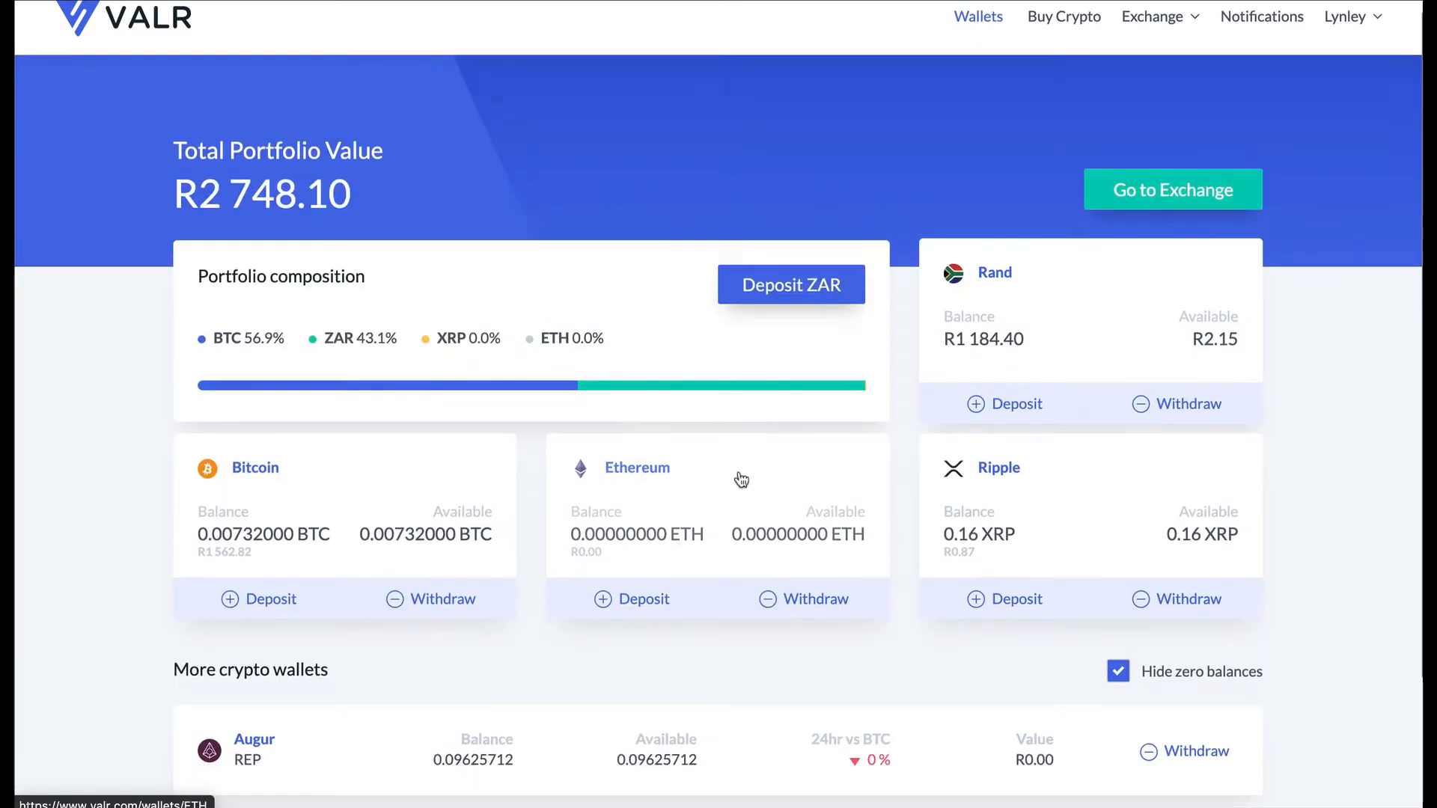
pyautogui.scroll(-2, 741, 480)
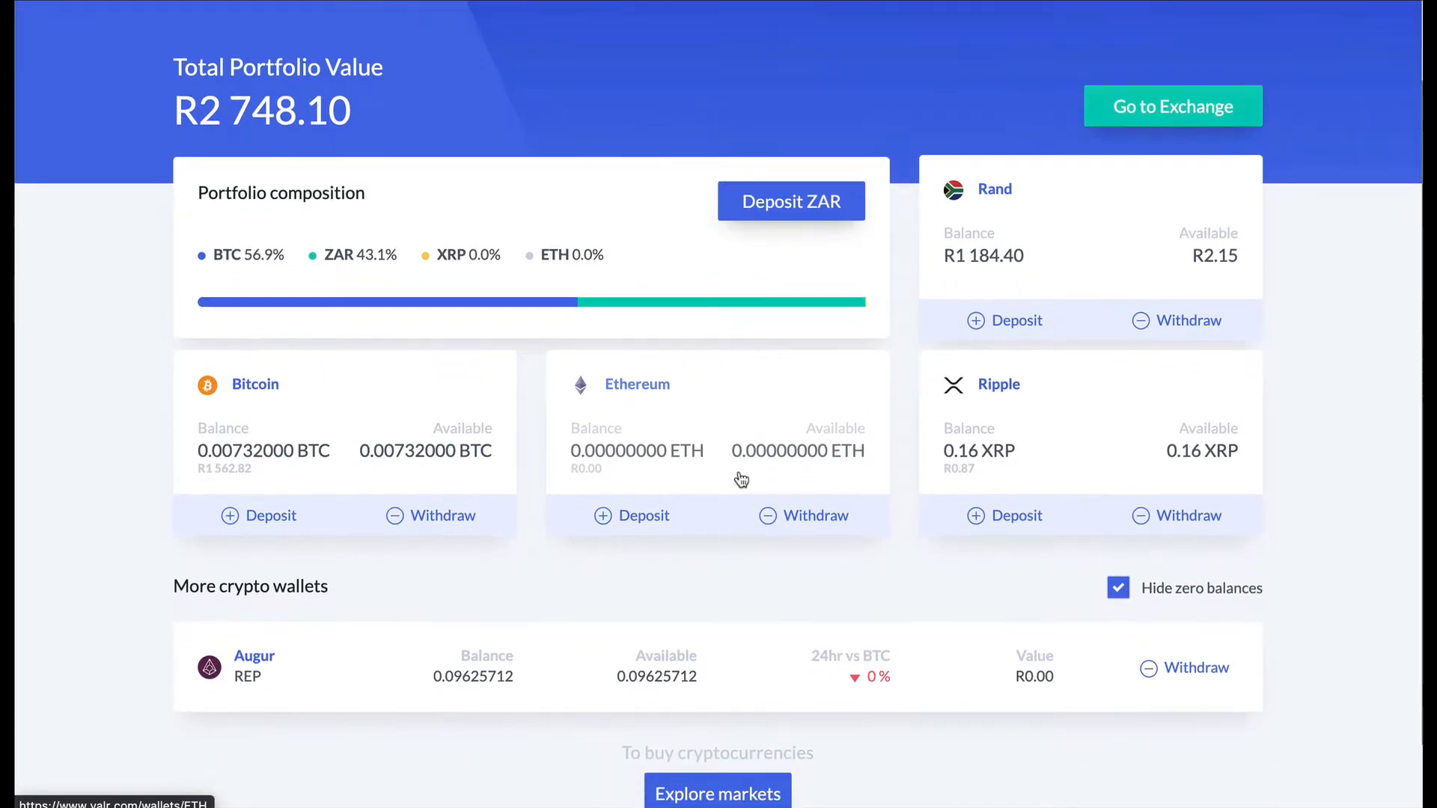
pyautogui.scroll(-1, 741, 479)
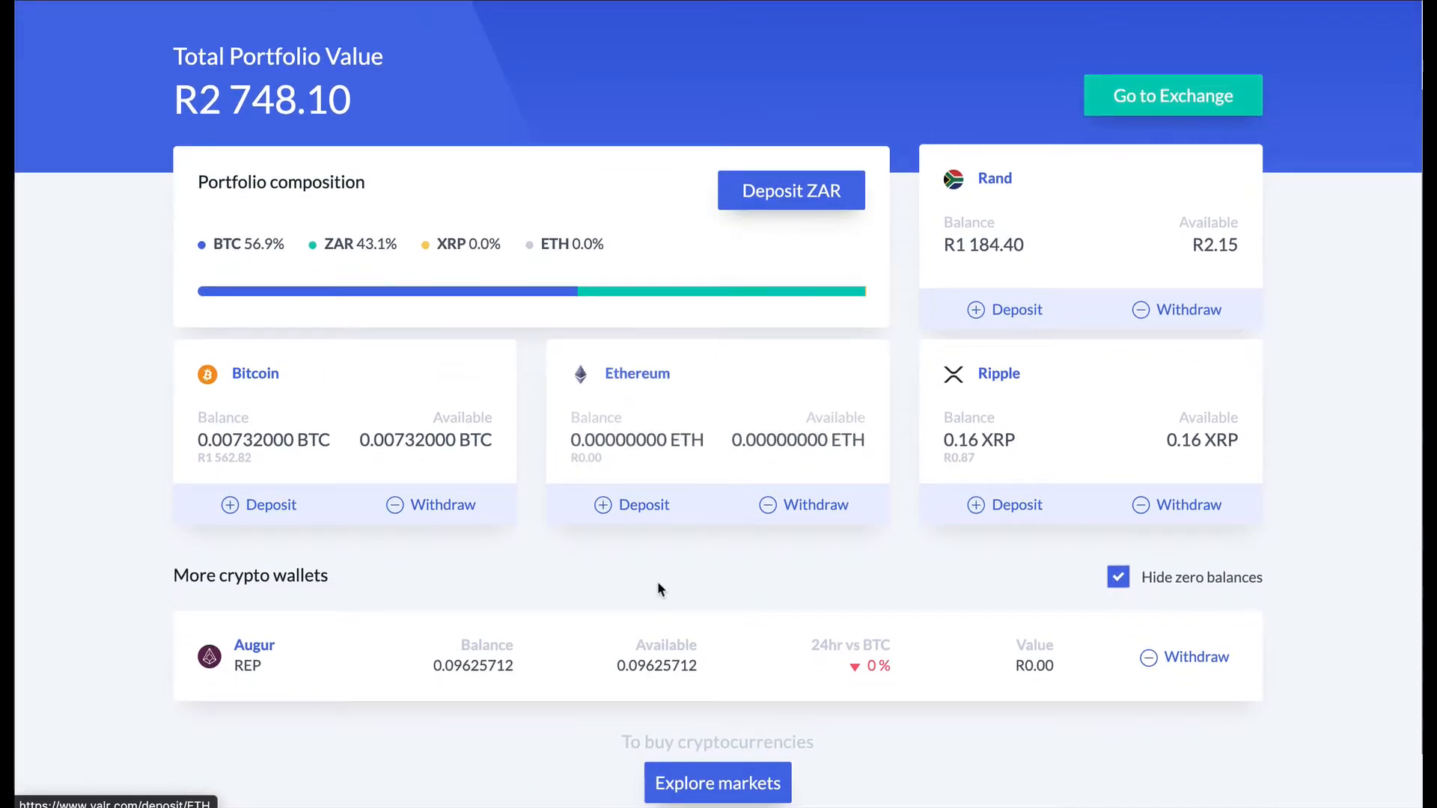
pyautogui.scroll(-1, 657, 581)
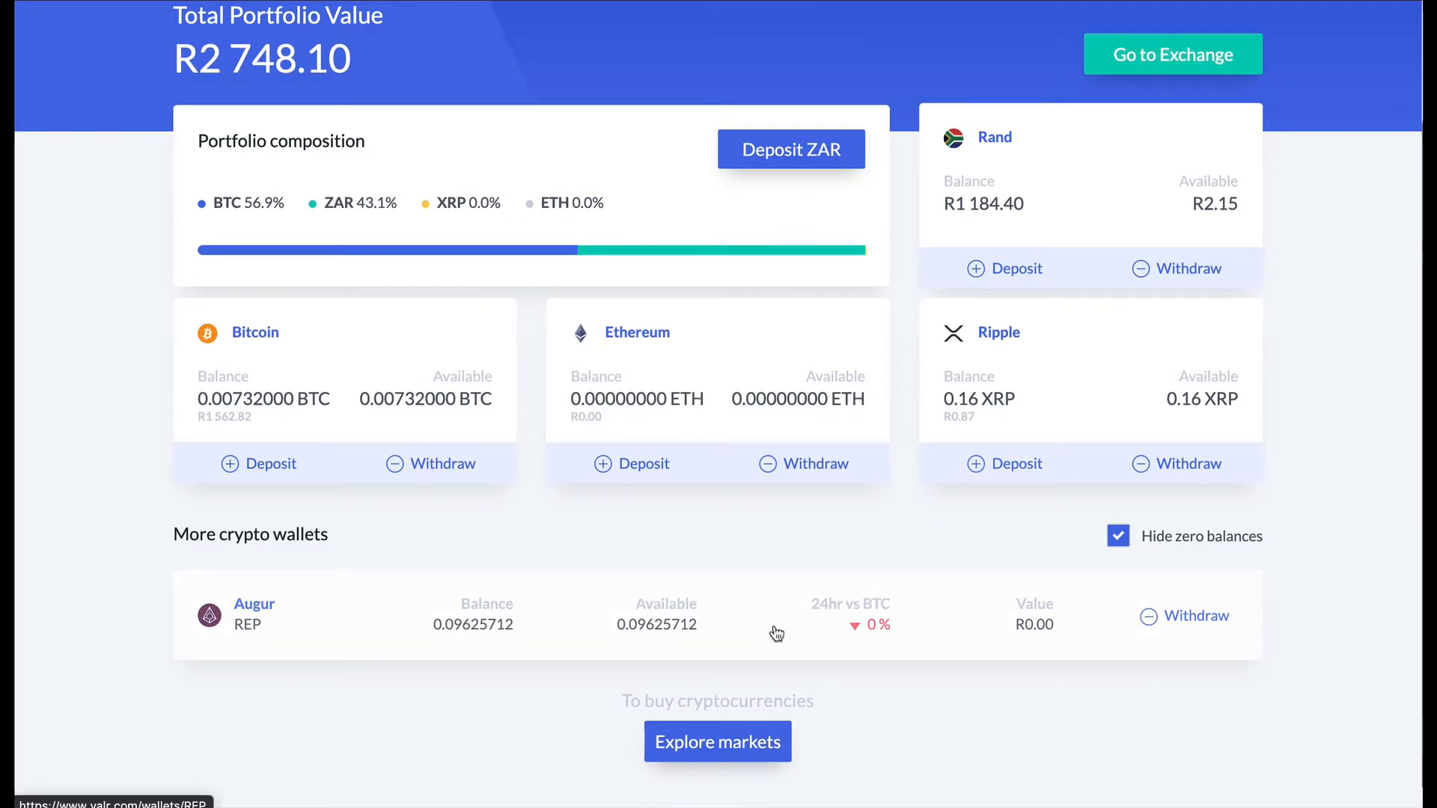
pyautogui.scroll(4, 776, 633)
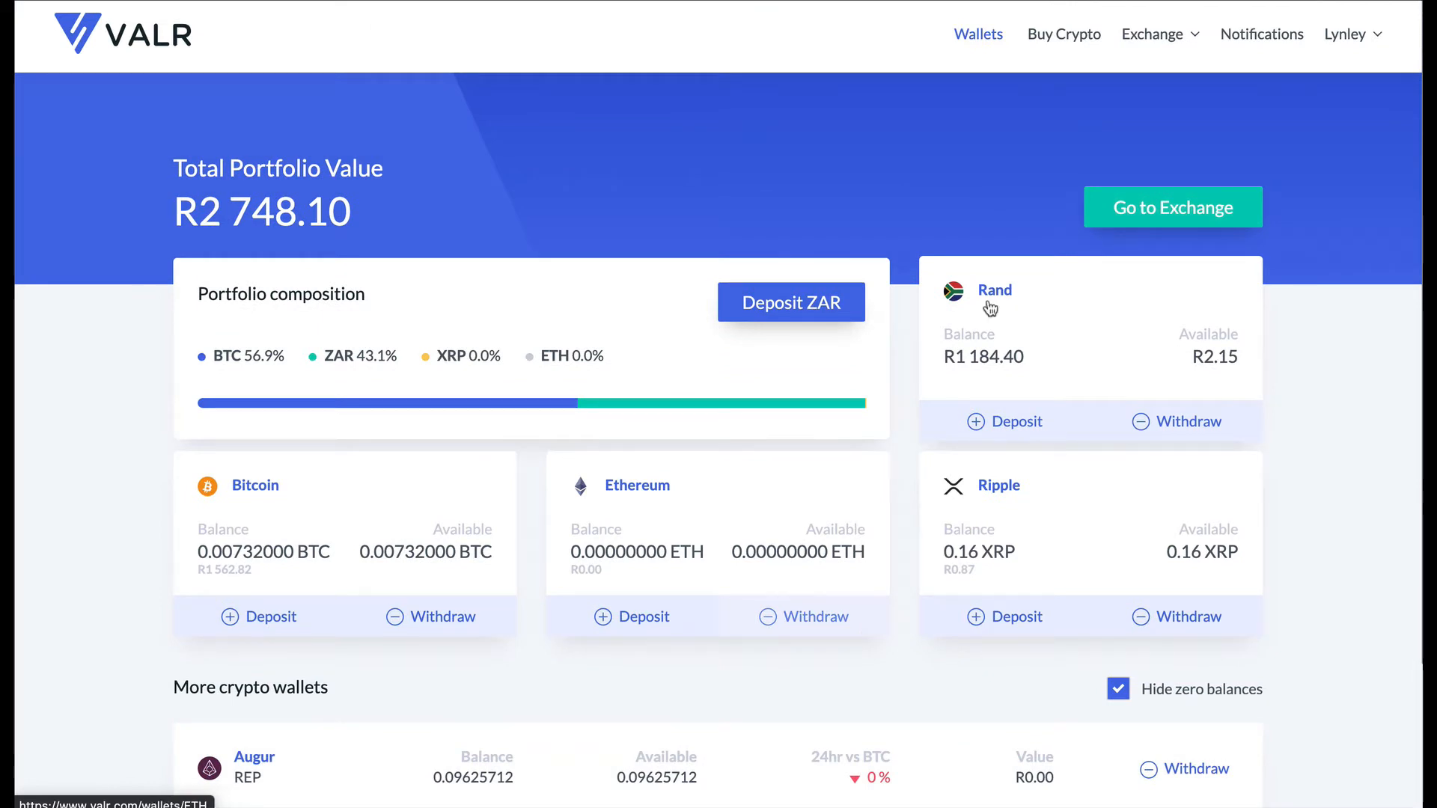
pyautogui.click(1177, 37)
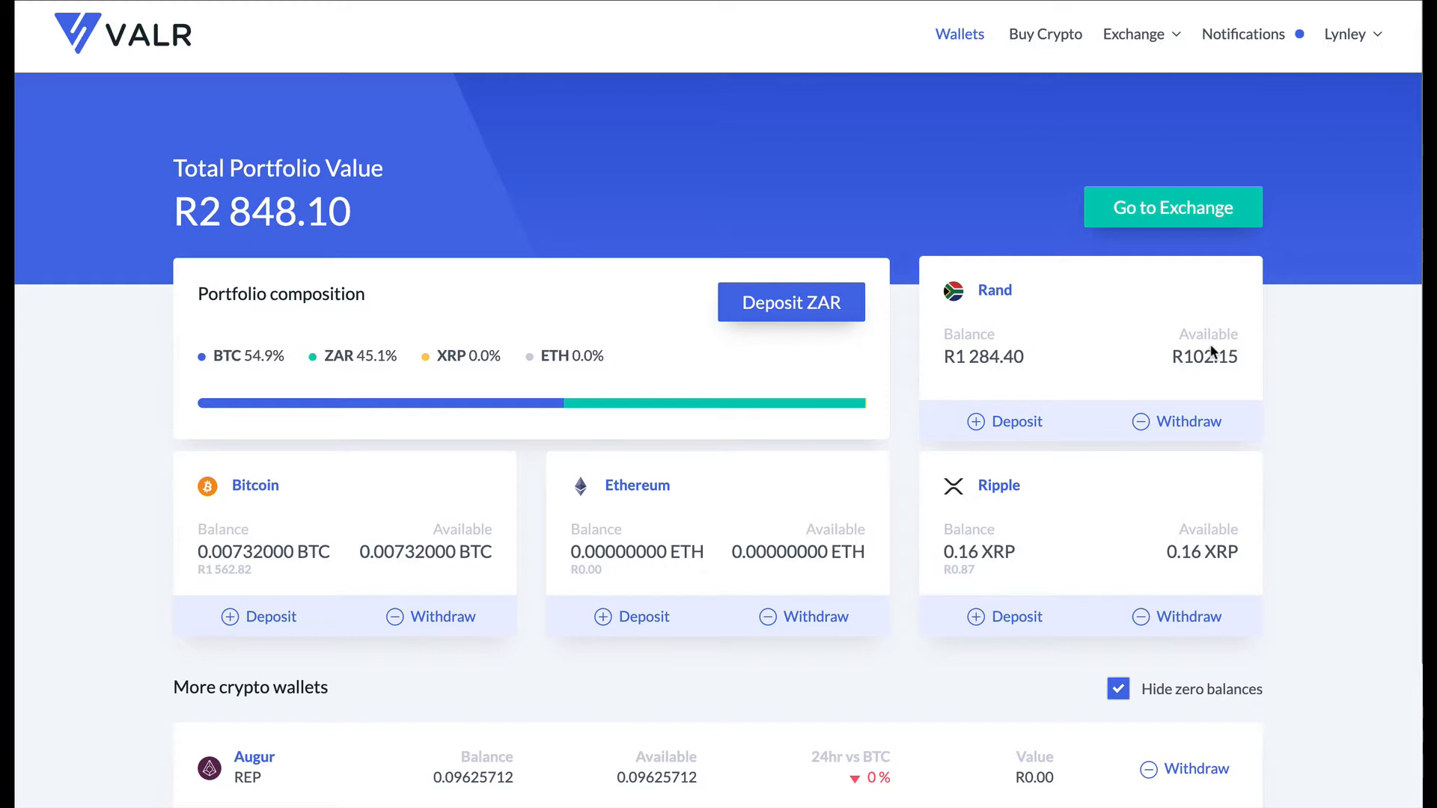
# Place a R100 limit buy for BTC at 212 035 on the BTC/ZAR exchange.
pyautogui.click(1193, 213)
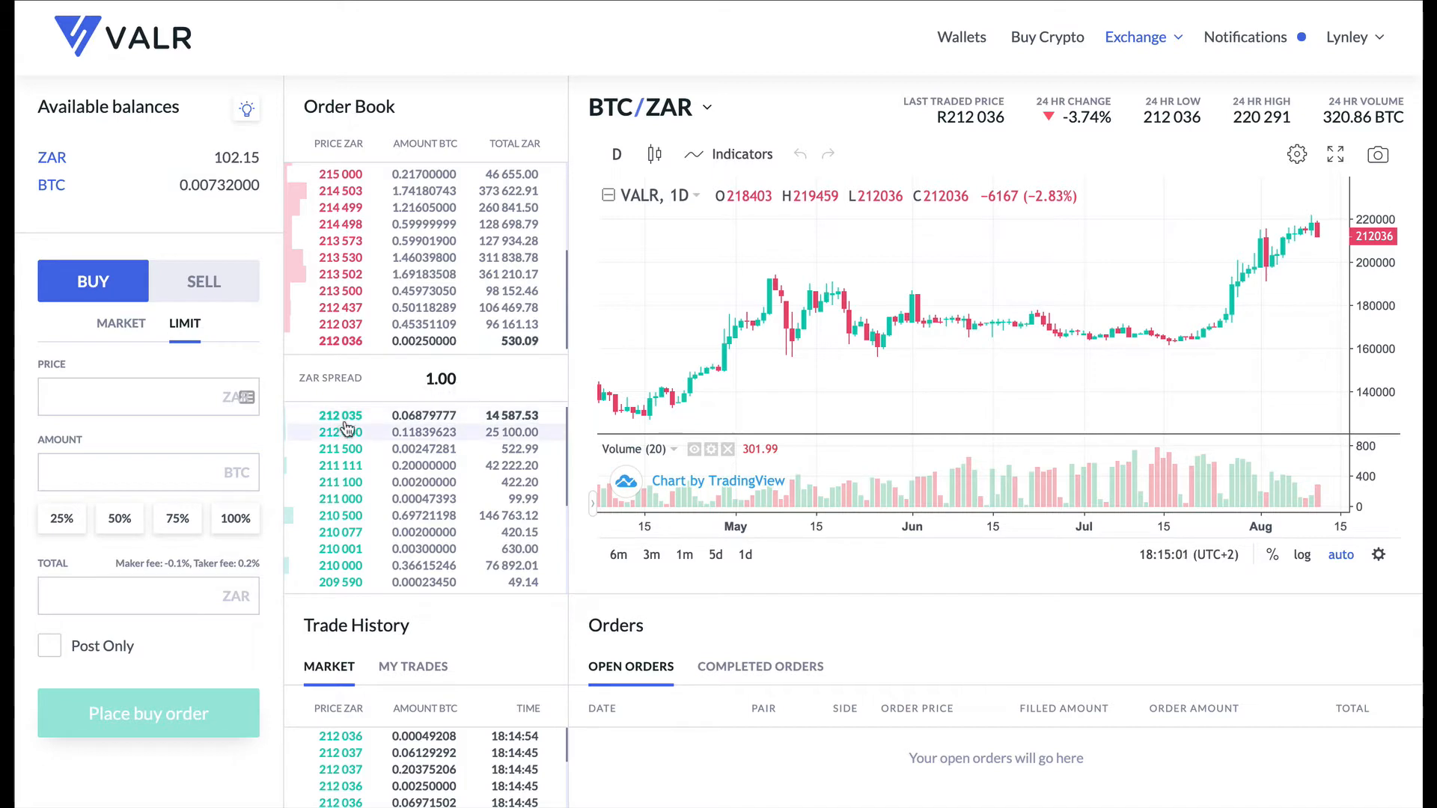
pyautogui.click(336, 416)
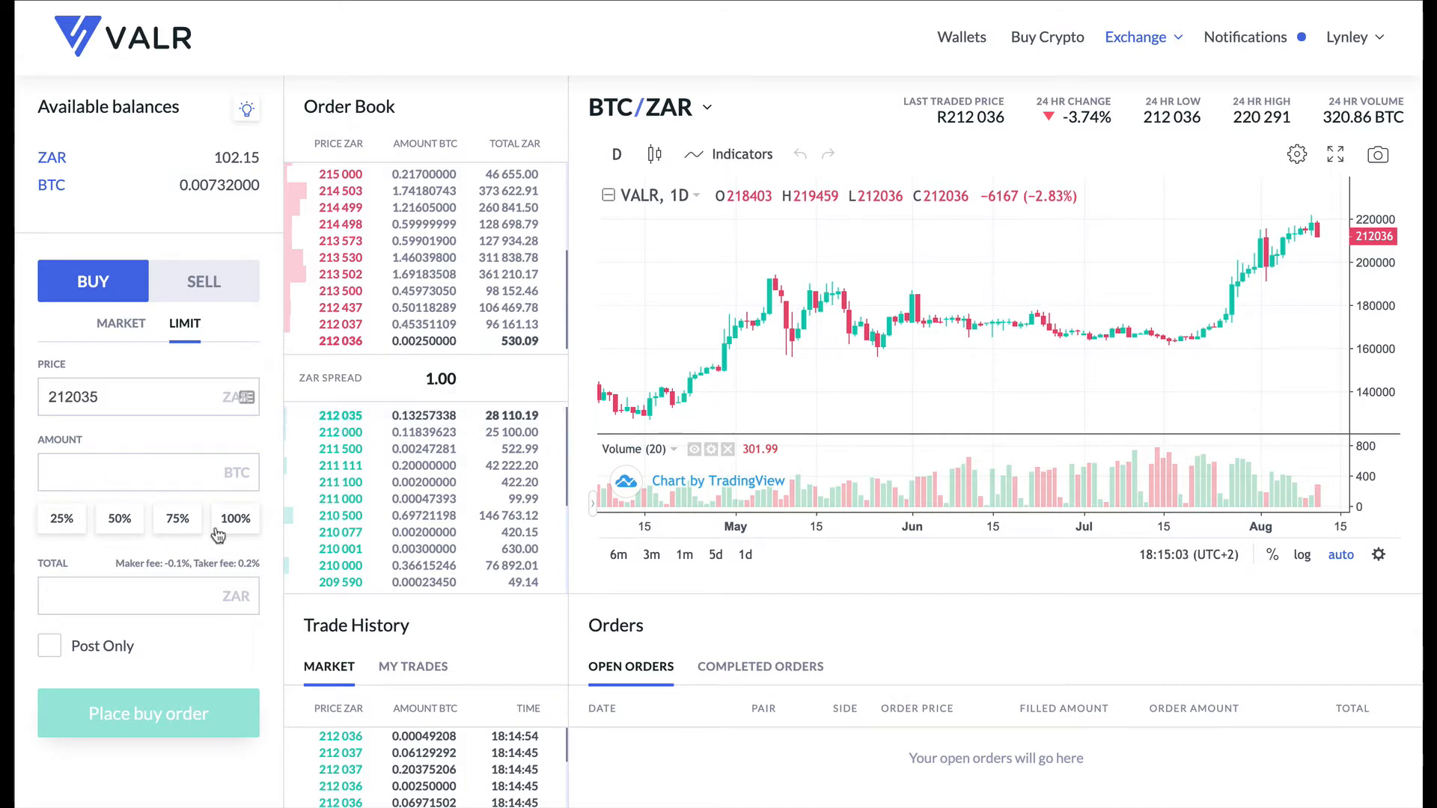
pyautogui.click(237, 520)
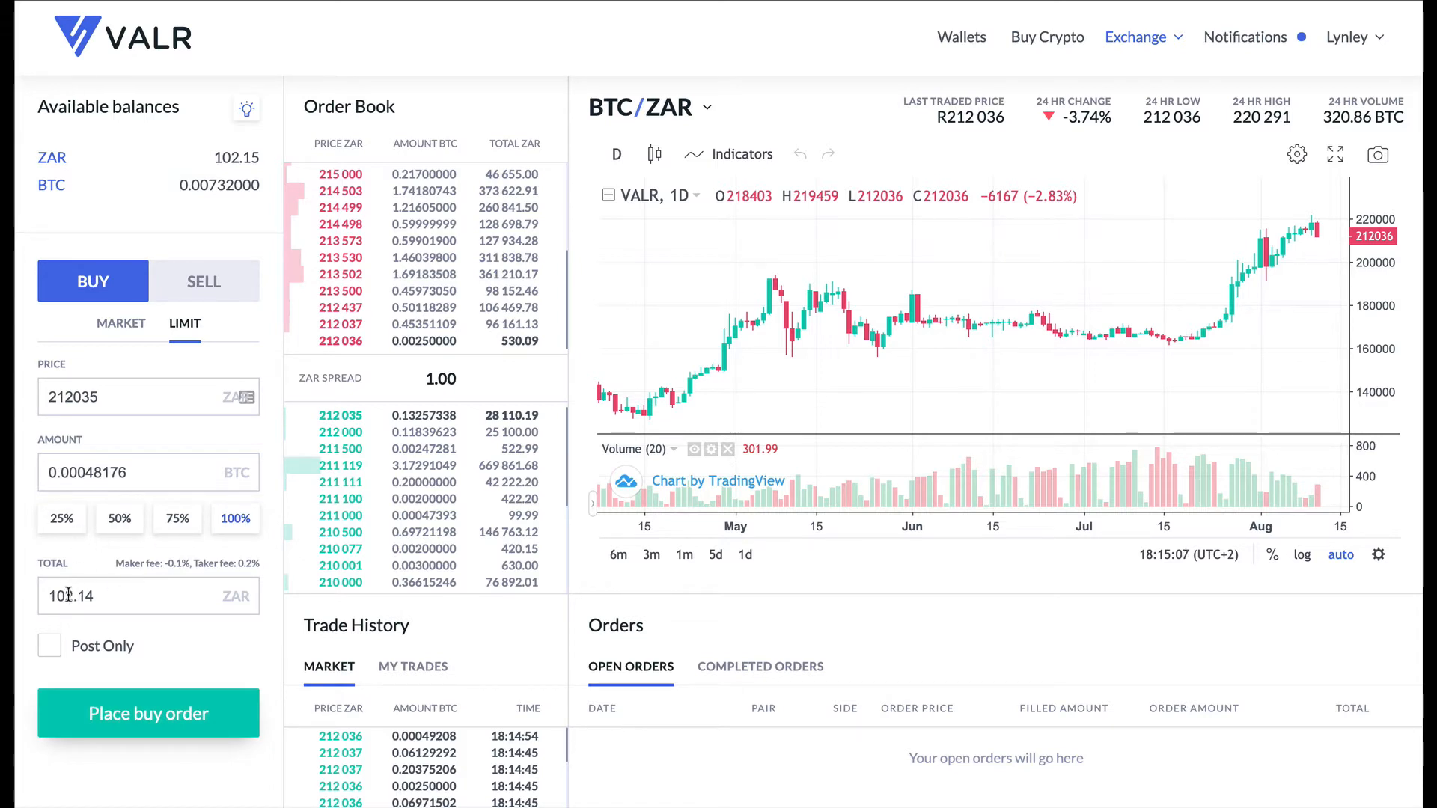
pyautogui.moveTo(68, 595); pyautogui.dragTo(154, 599)
pyautogui.write('00')
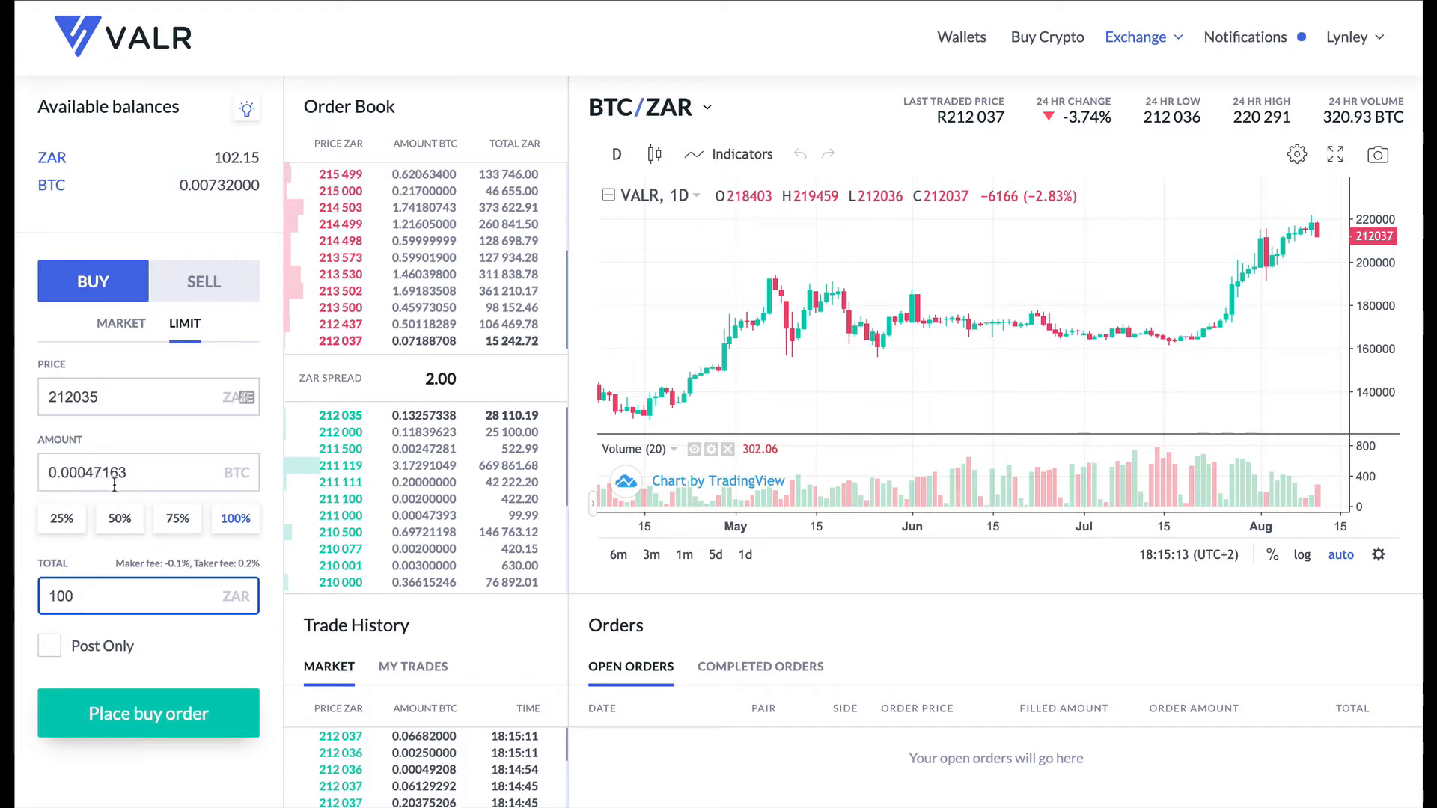
pyautogui.click(184, 717)
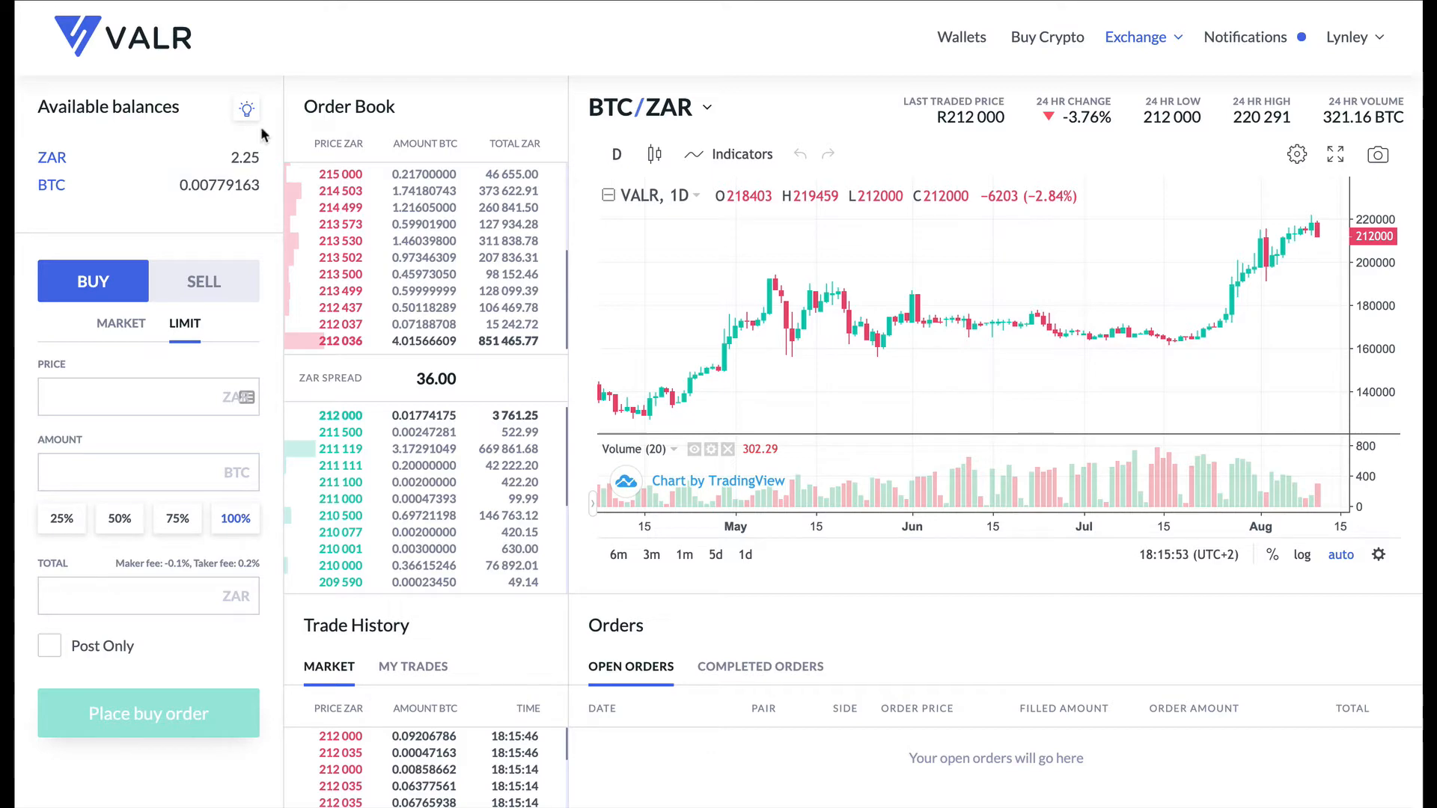
# From the Wallets page, start a withdrawal on the Bitcoin card holding 0.00779163 BTC.
pyautogui.click(956, 41)
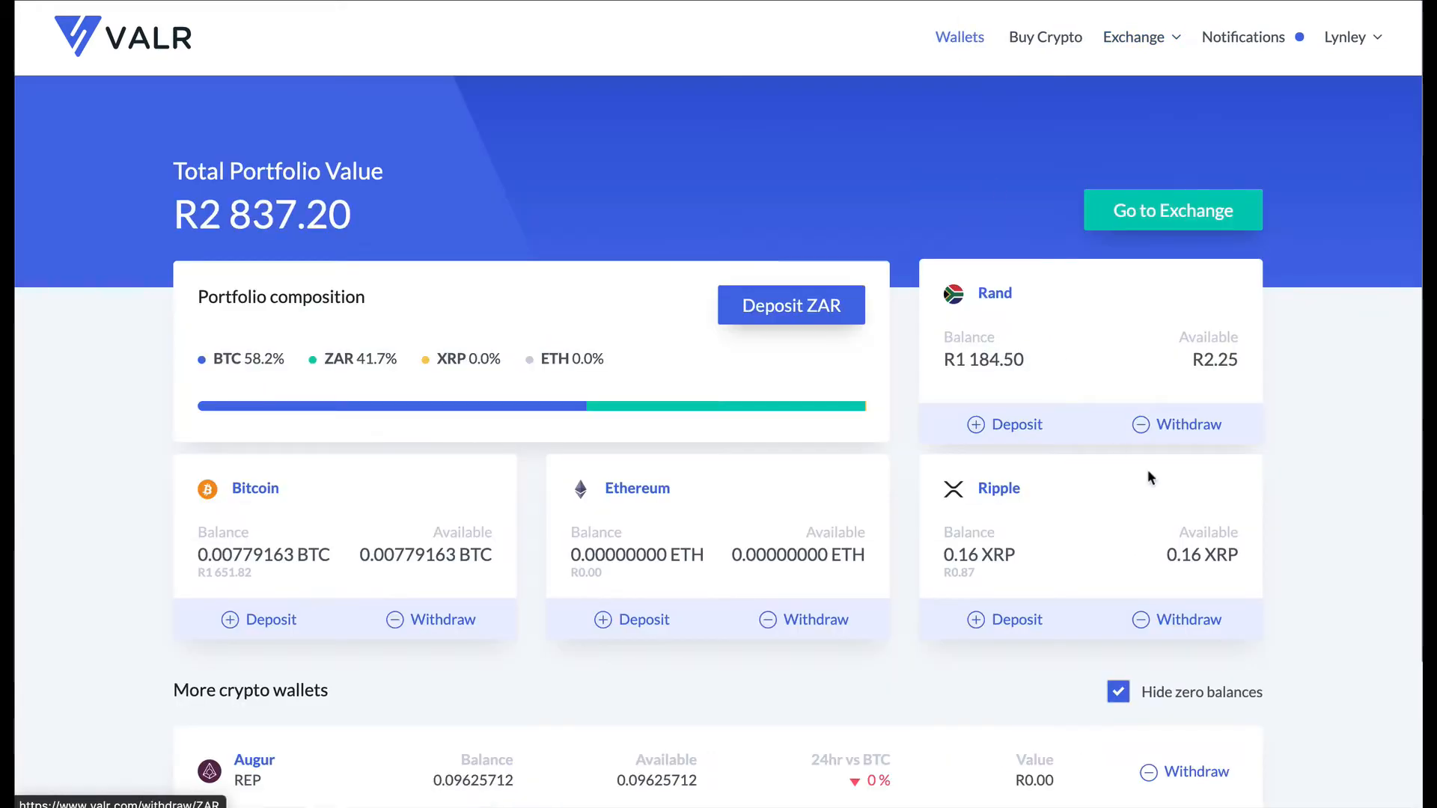
pyautogui.scroll(-1, 881, 599)
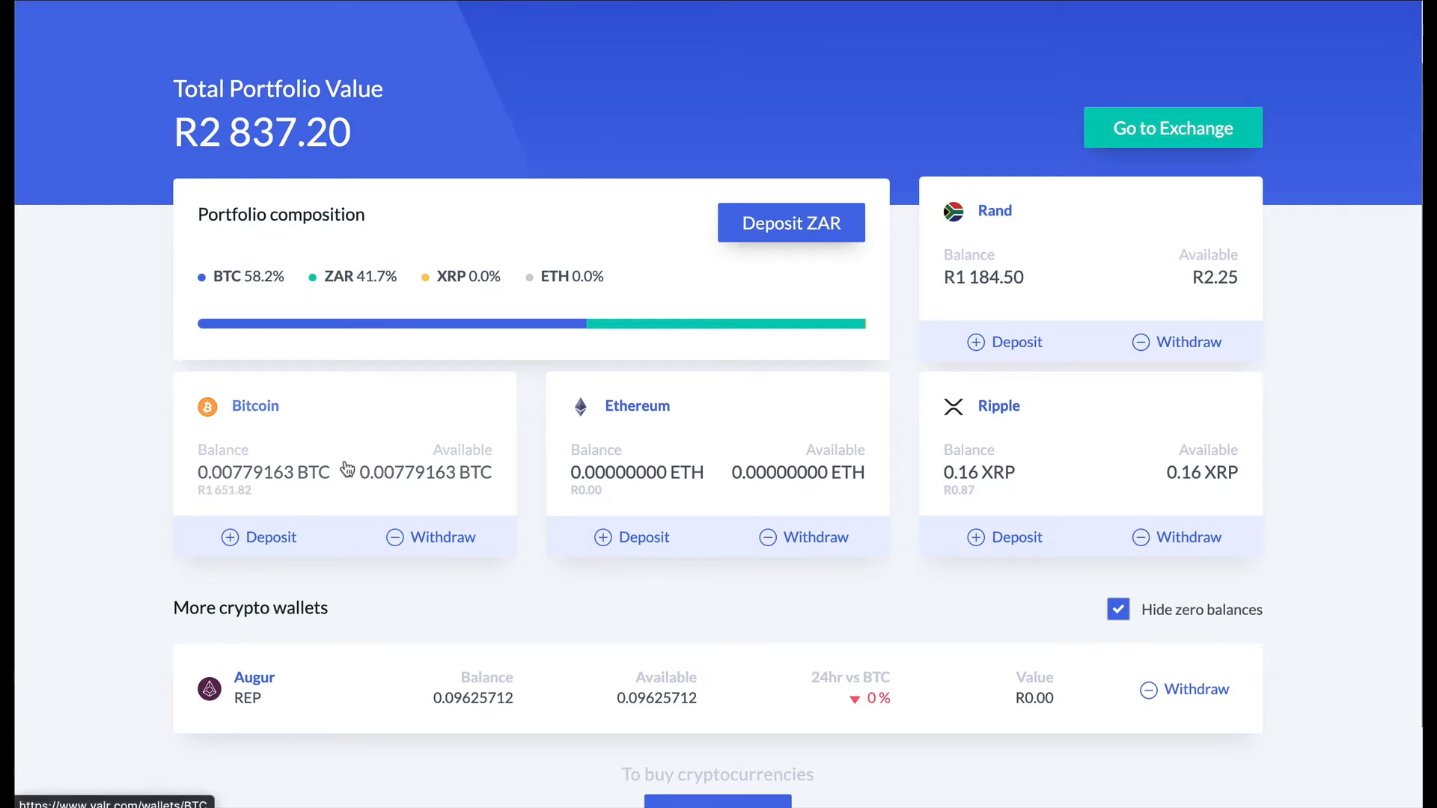
pyautogui.click(449, 540)
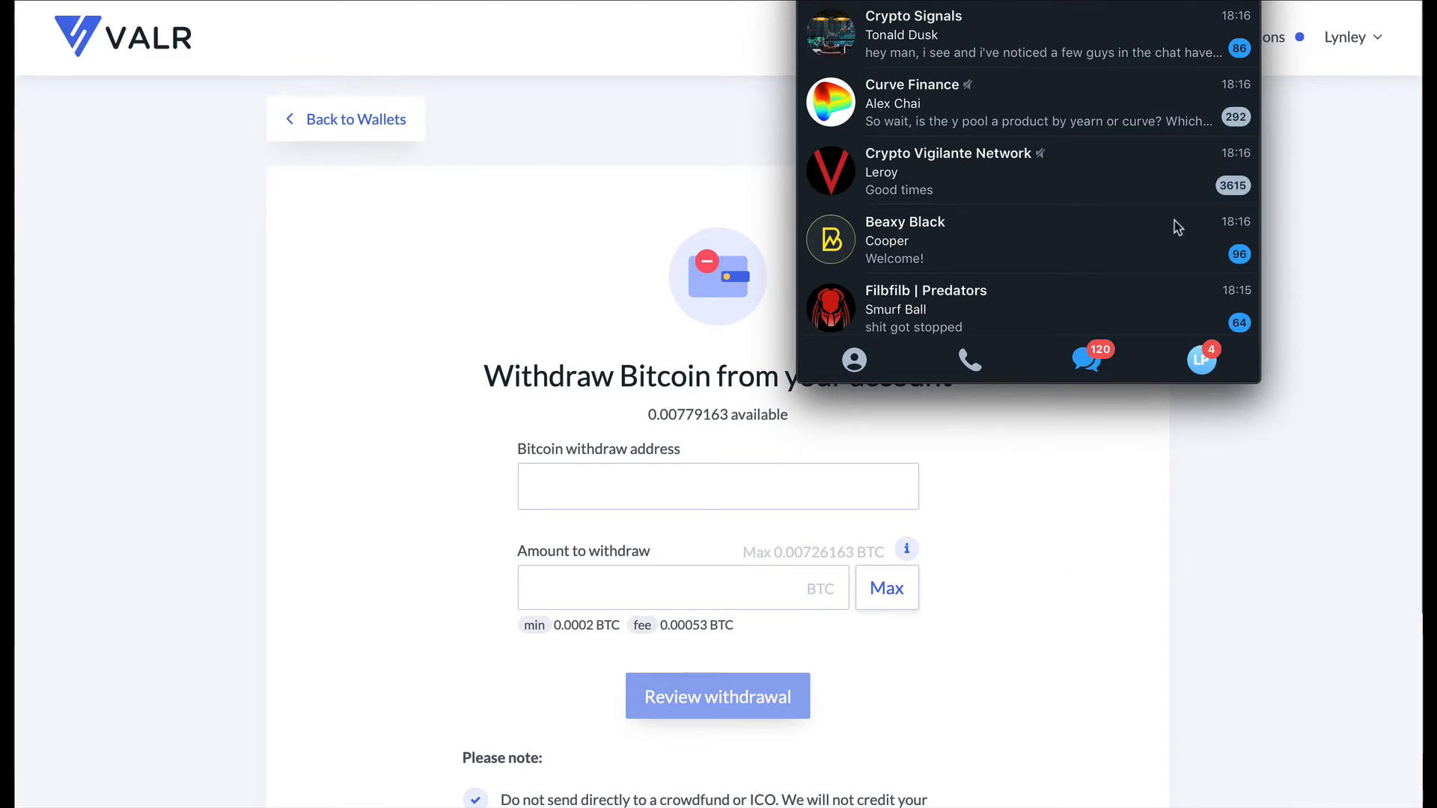
# Open the TrackTX bot chat in Telegram and request its wallet Balances list.
pyautogui.scroll(-15, 1177, 226)
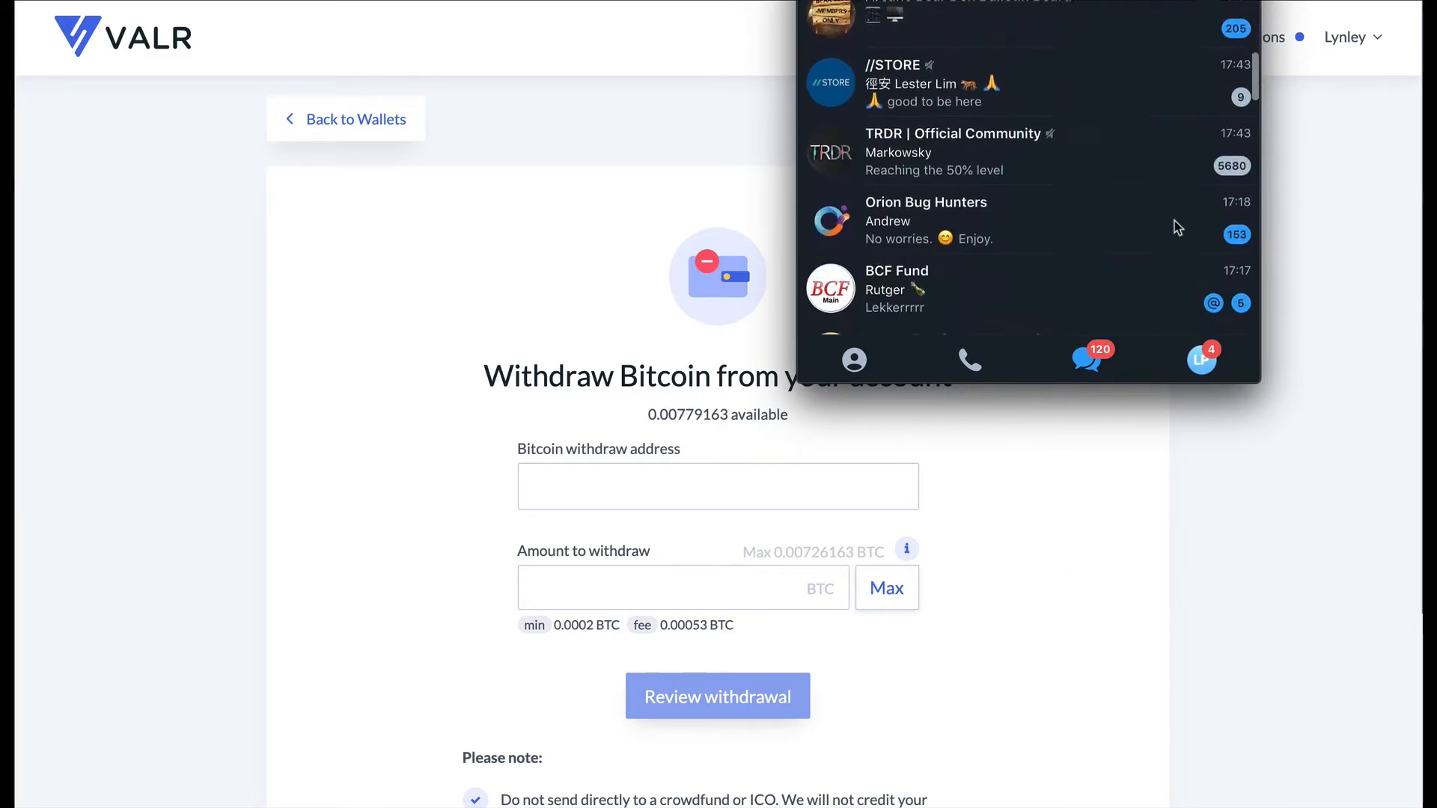
pyautogui.scroll(-10, 1178, 227)
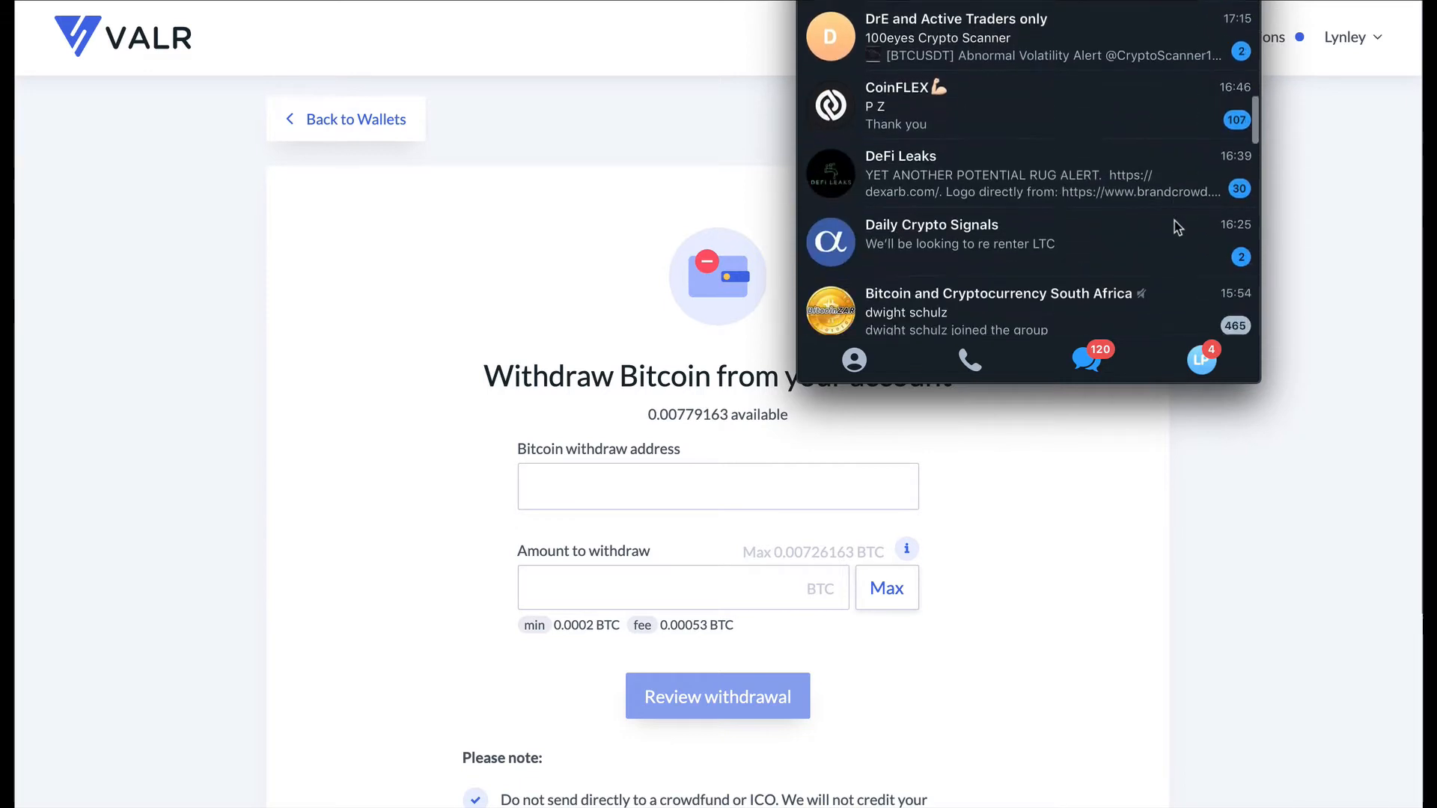
pyautogui.scroll(-10, 1177, 226)
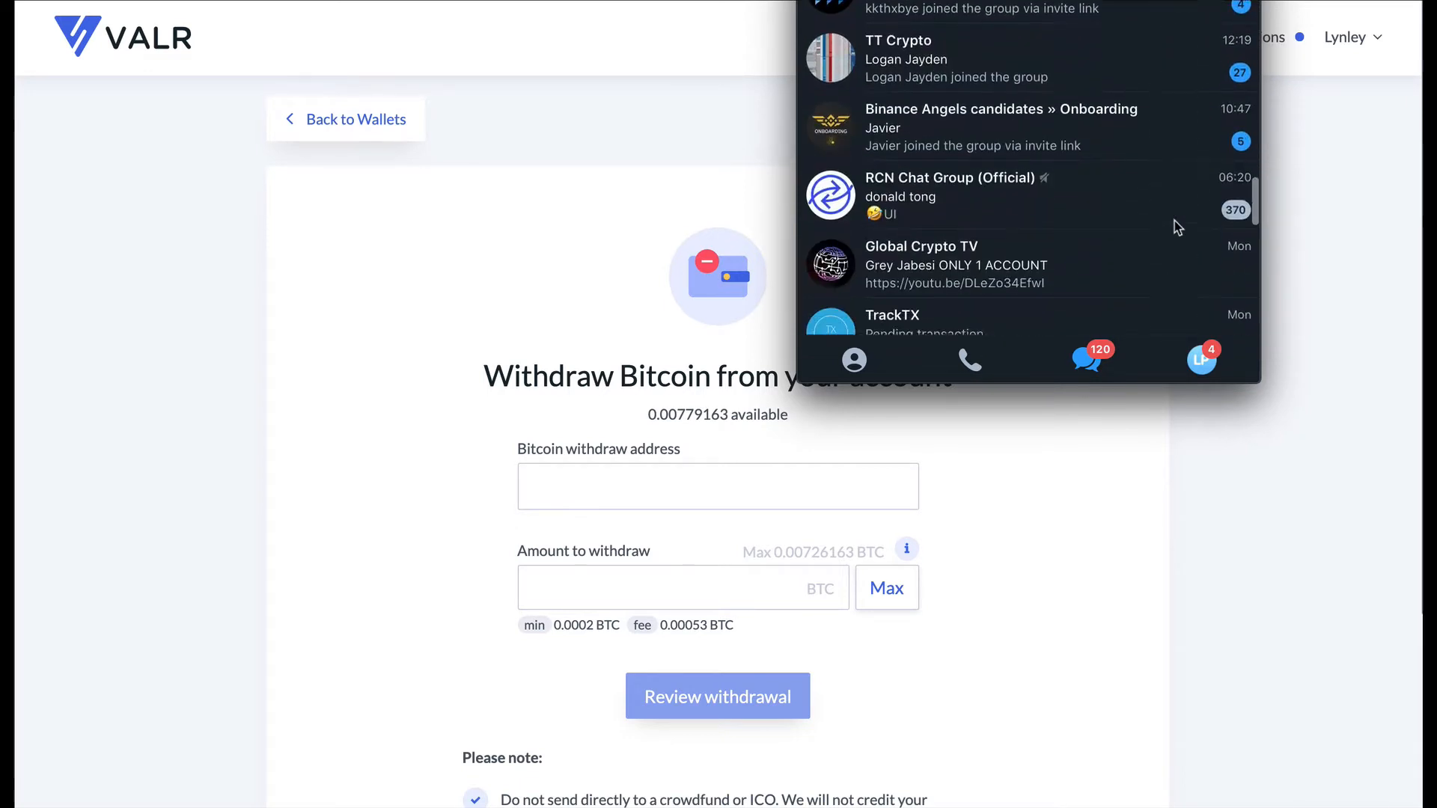
pyautogui.scroll(1, 1177, 227)
pyautogui.click(1071, 96)
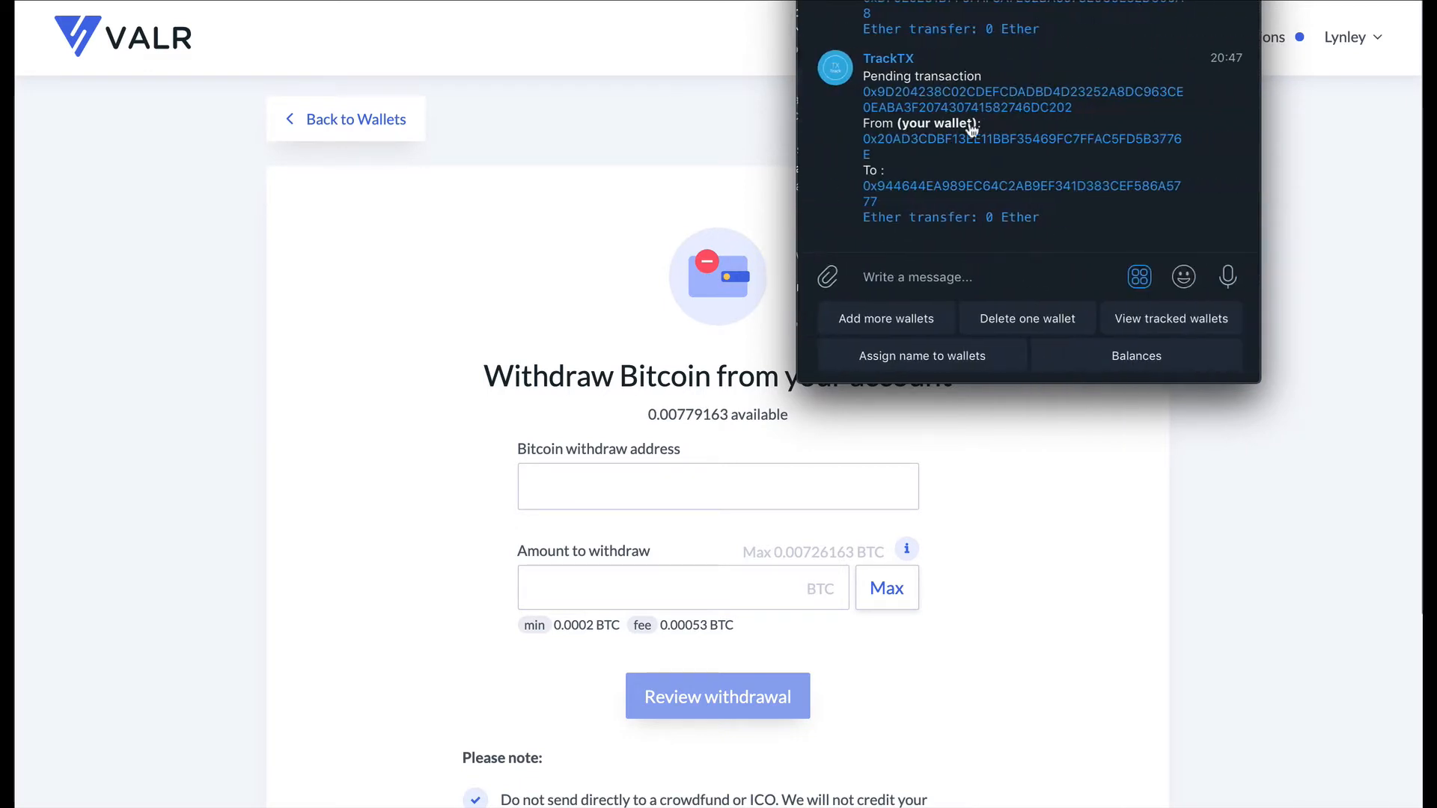
pyautogui.scroll(8, 1008, 217)
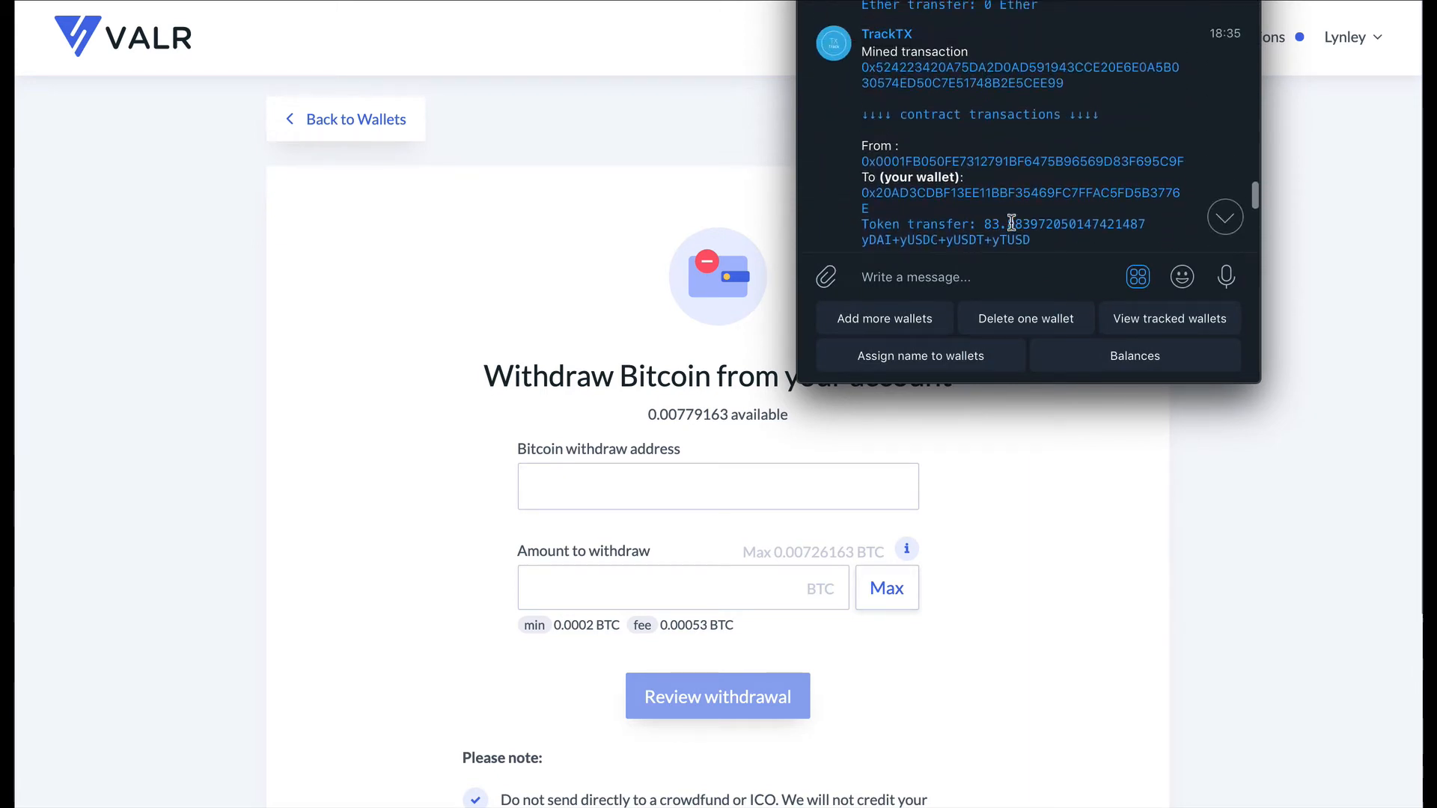
pyautogui.click(1130, 351)
# Select the 'btc' wallet address and return to VALR's withdrawal address field.
pyautogui.scroll(5, 1002, 172)
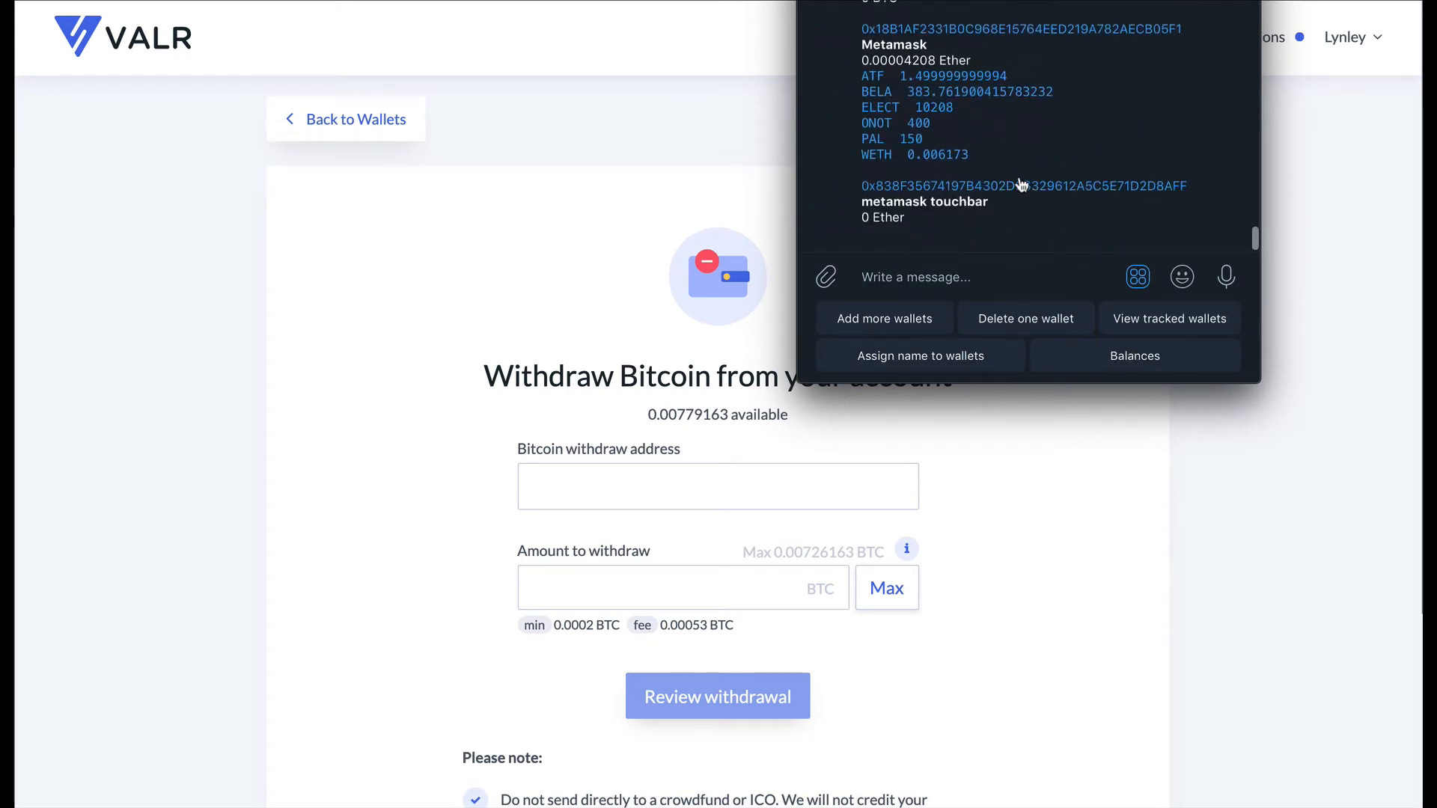
pyautogui.scroll(3, 980, 144)
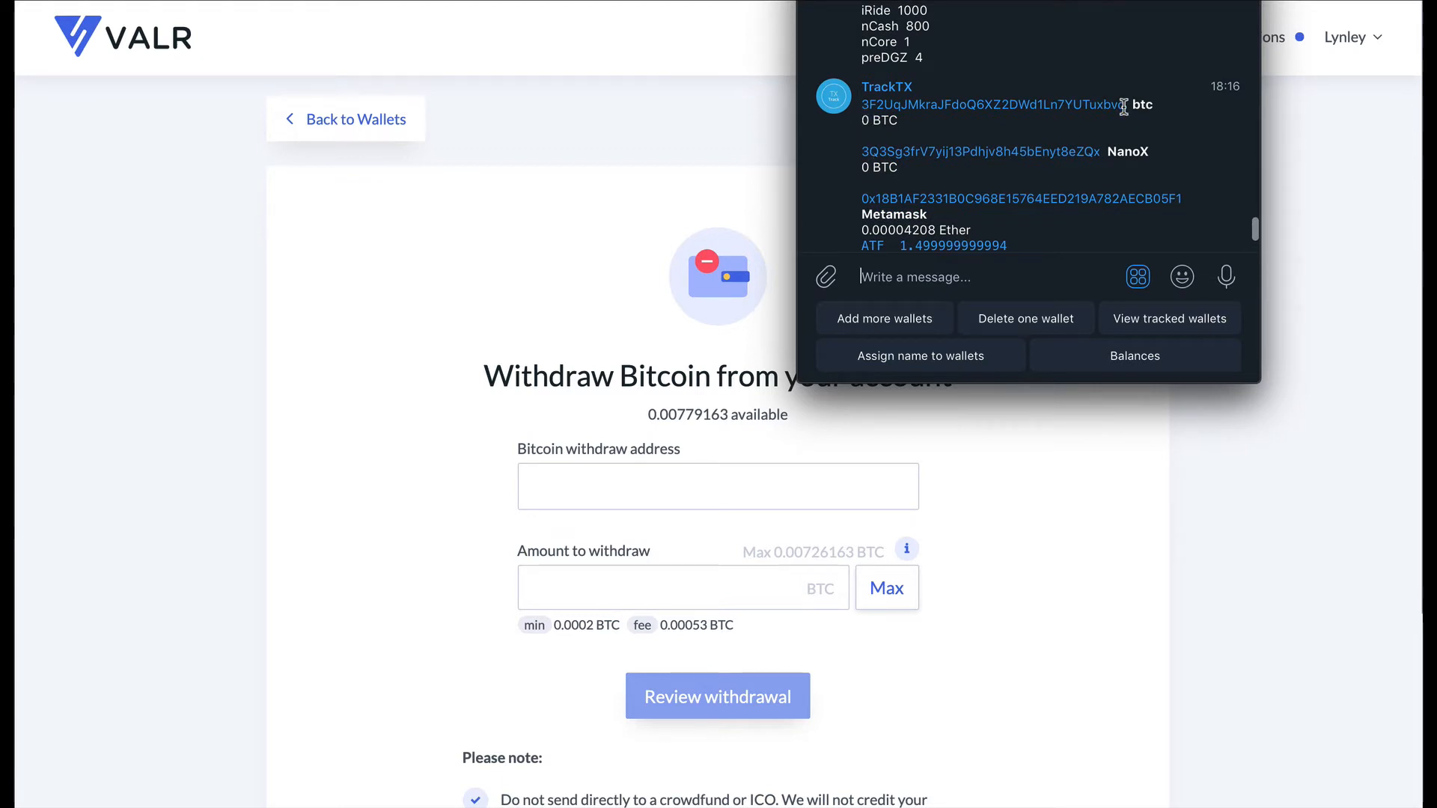
pyautogui.moveTo(1126, 104); pyautogui.dragTo(862, 104)
pyautogui.hotkey('ctrl', 'c')
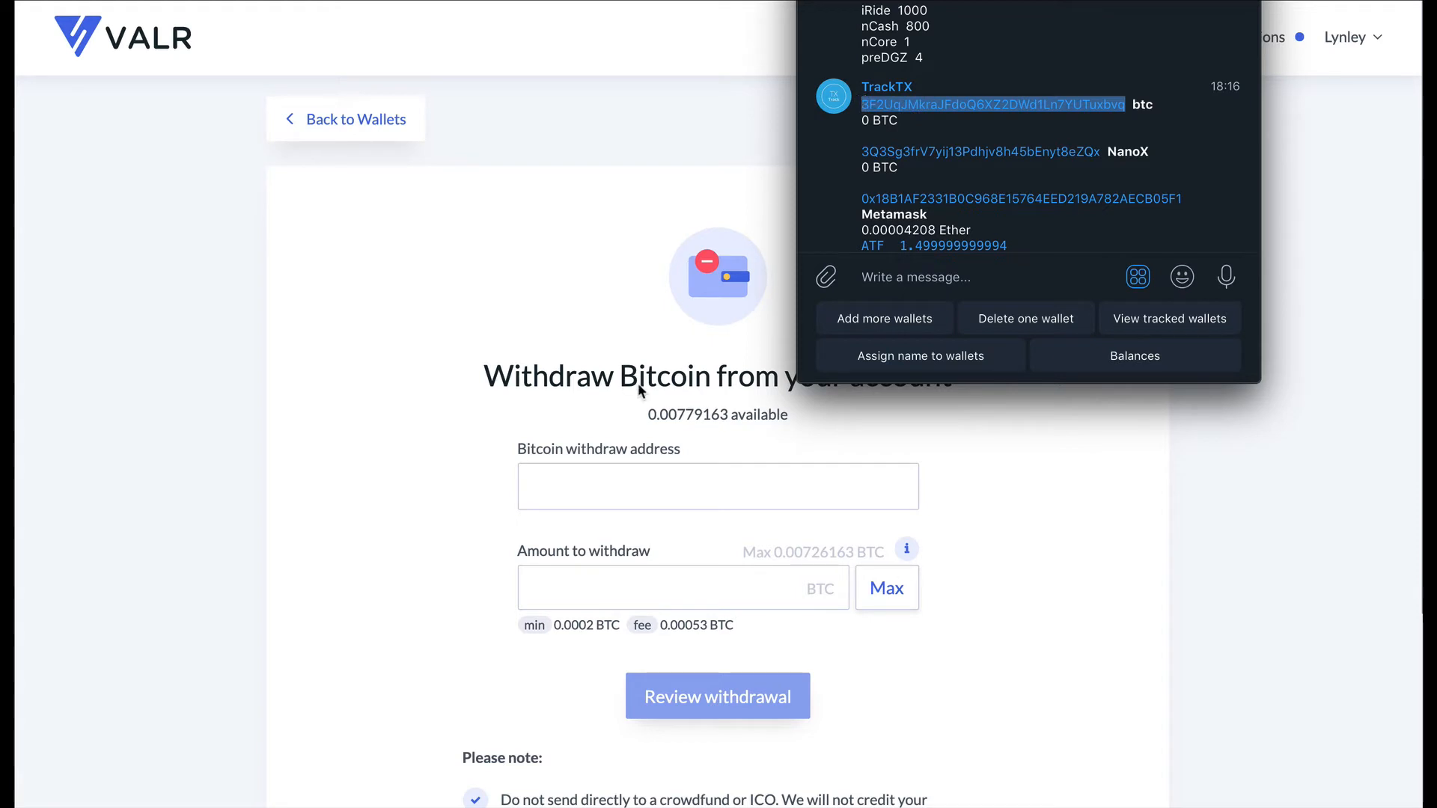
pyautogui.click(582, 483)
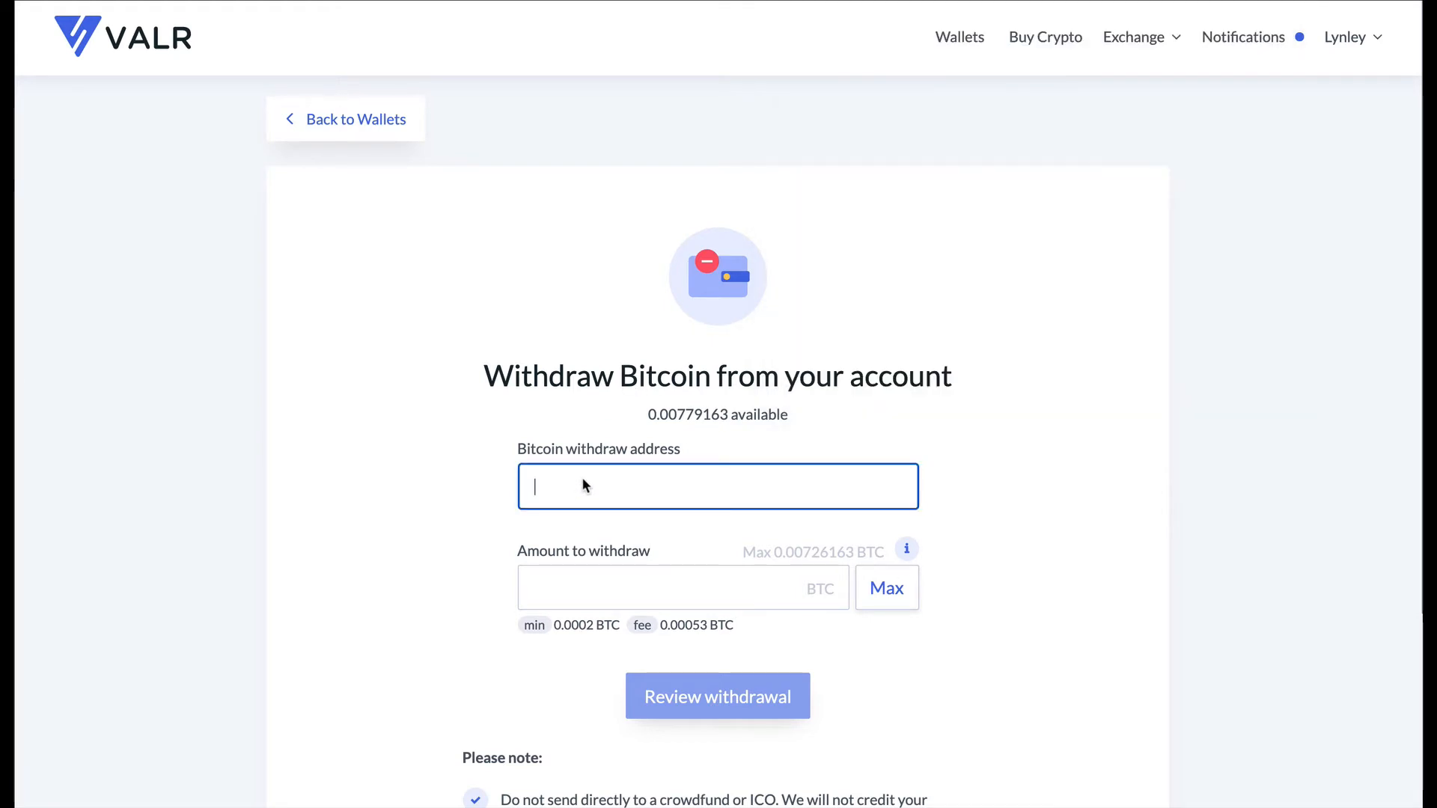
# Paste the btc address, enter 0.0004 BTC to withdraw, check notifications, and return to Wallets.
pyautogui.hotkey('ctrl', 'v')
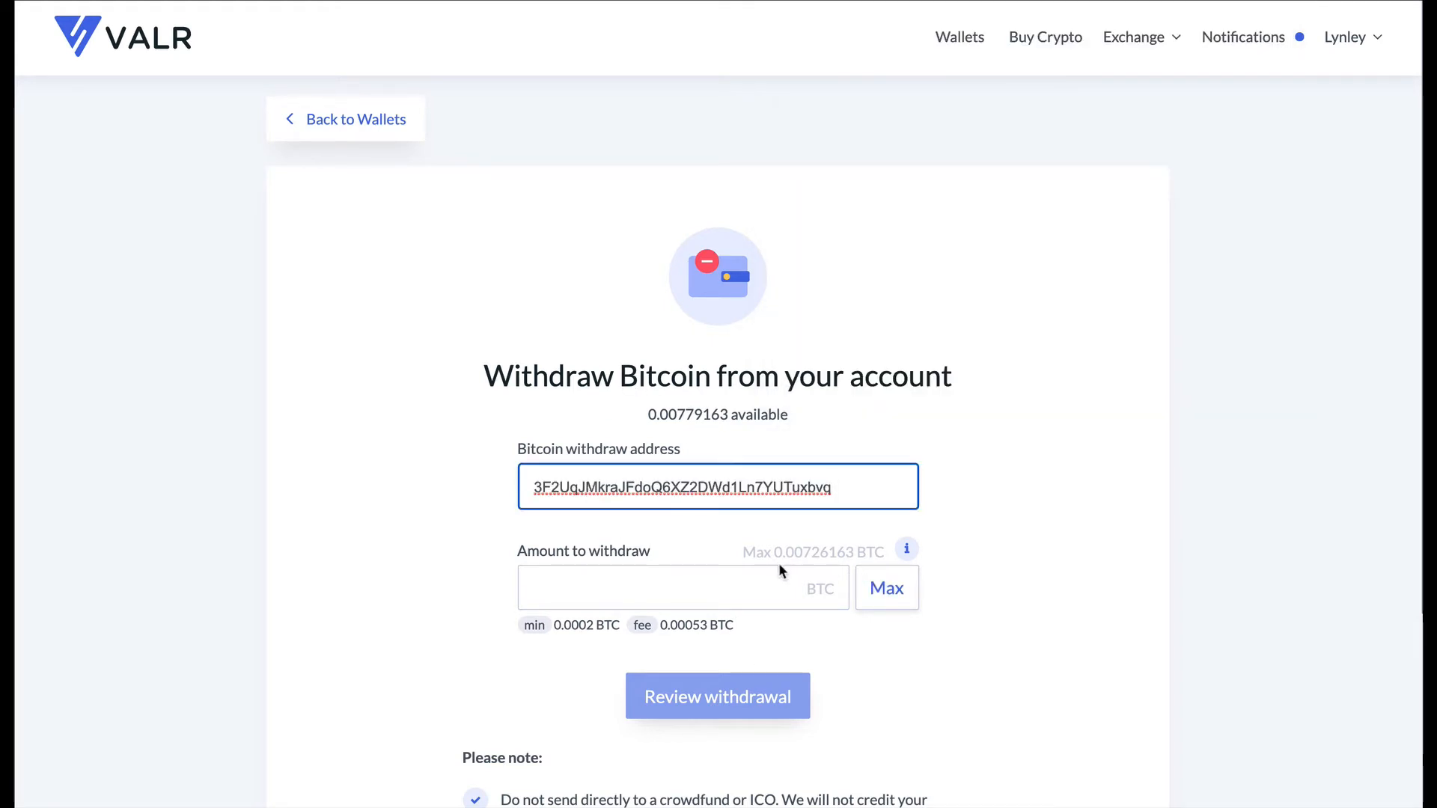
pyautogui.click(785, 578)
pyautogui.write('0')
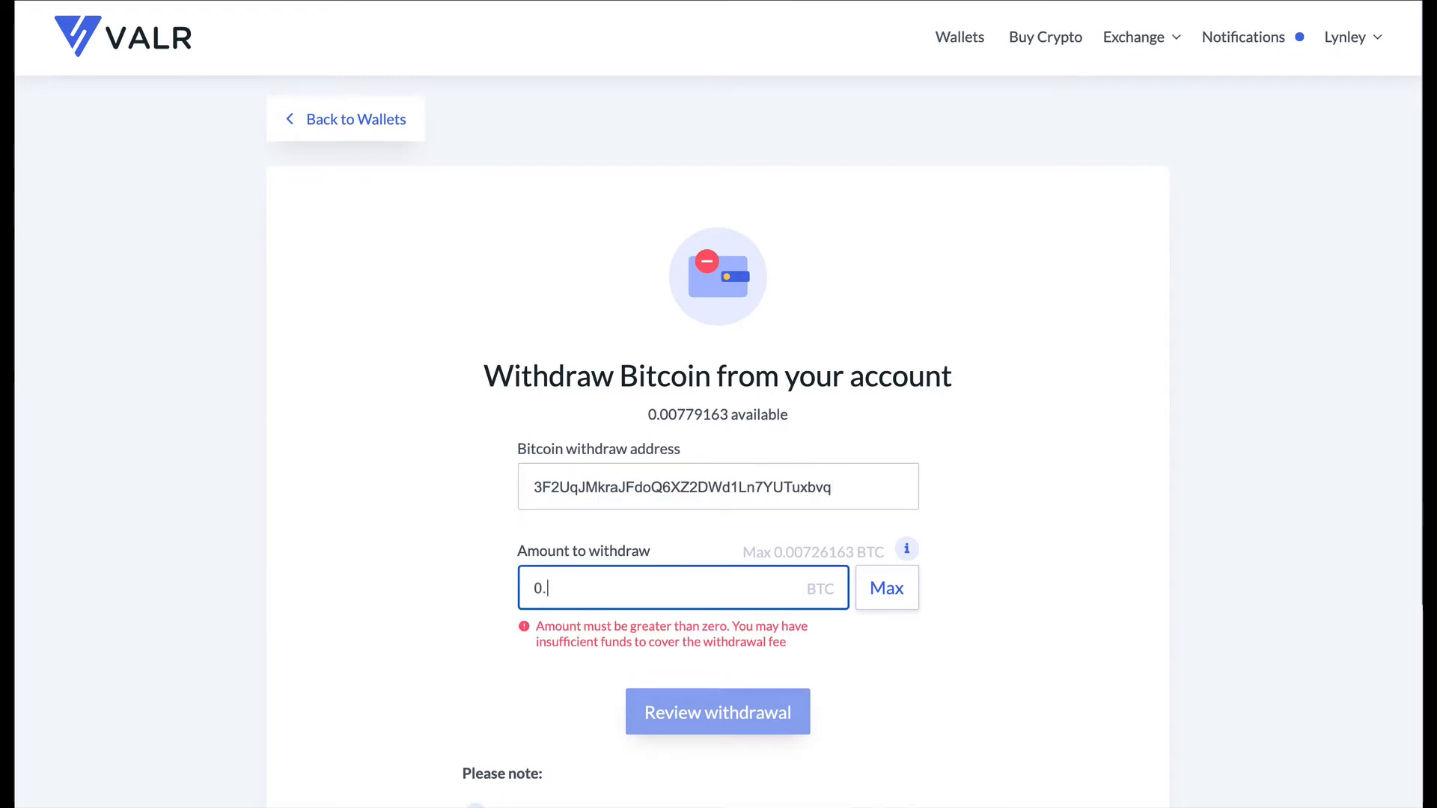
pyautogui.write('.0004')
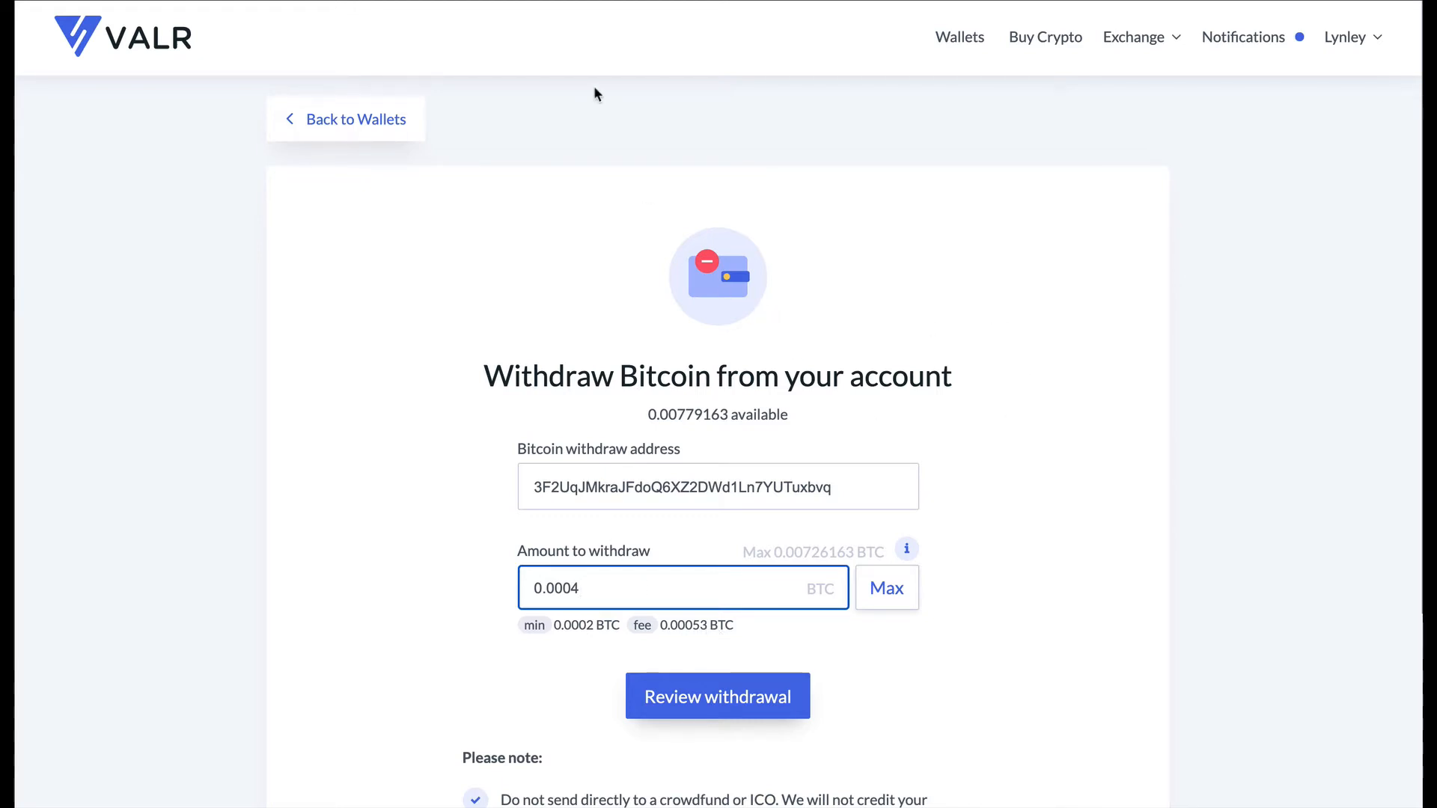
pyautogui.click(1239, 58)
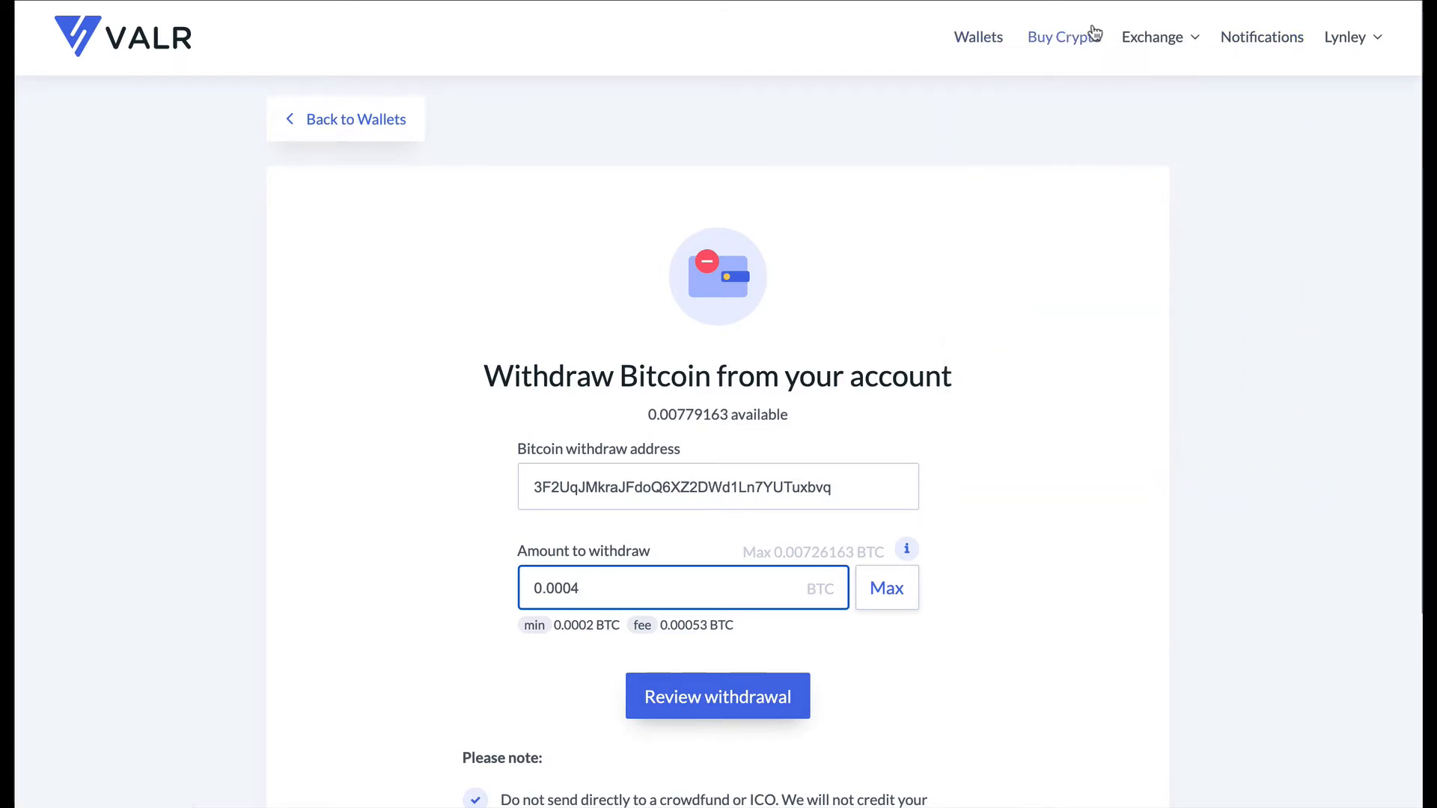
pyautogui.click(973, 39)
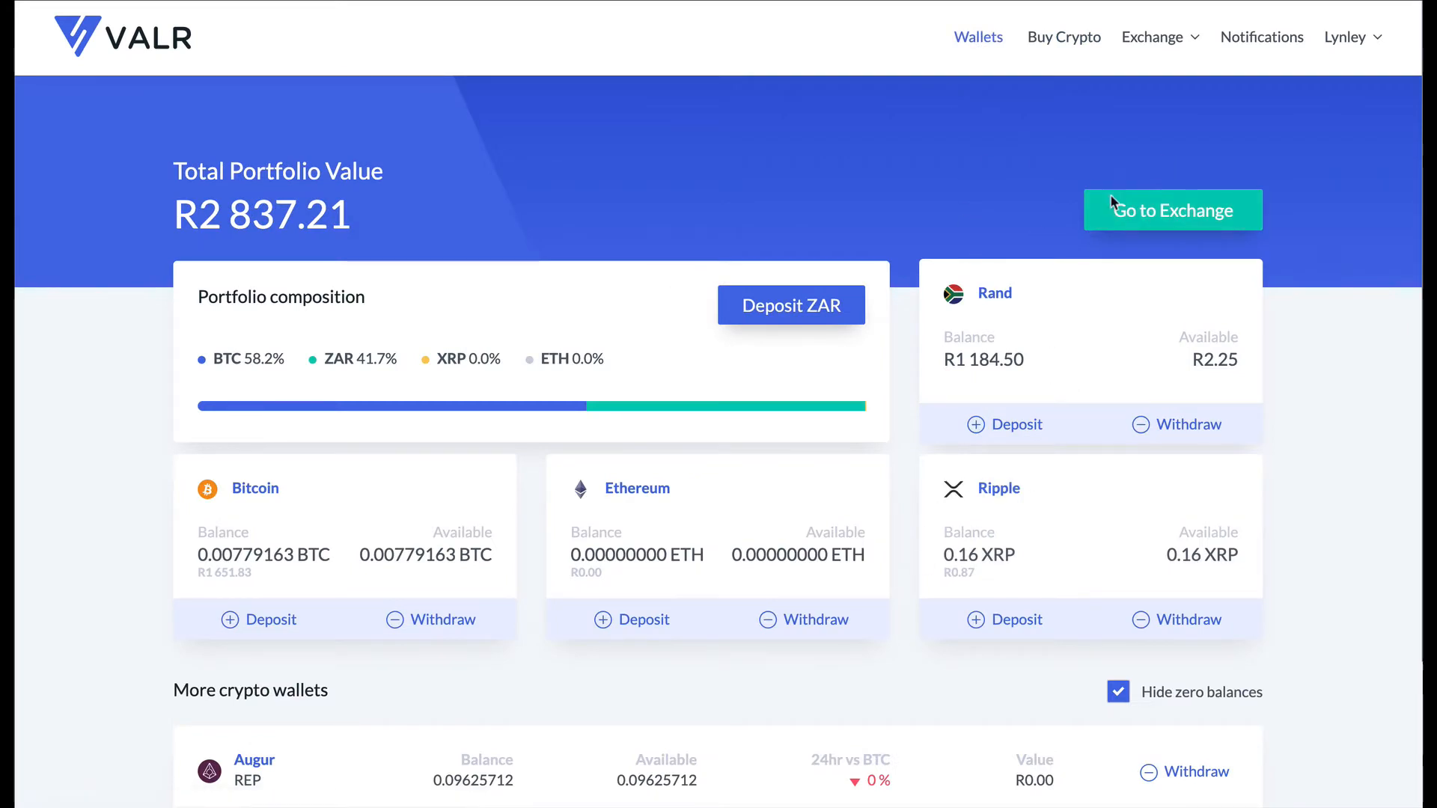
# On the BTC/ZAR exchange, start a limit sell at the 212 001 ask with amount 0.0004321.
pyautogui.click(1165, 210)
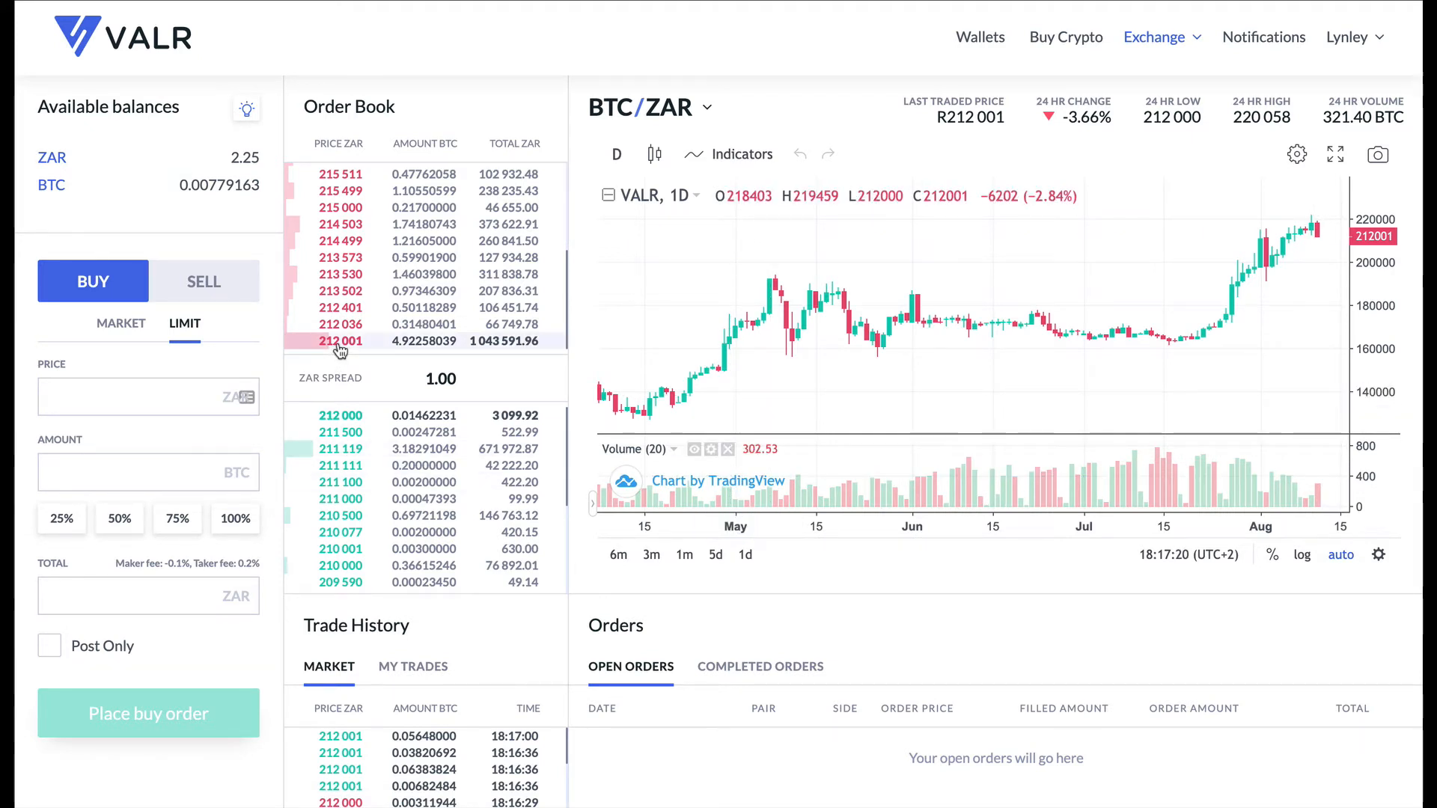
pyautogui.click(204, 281)
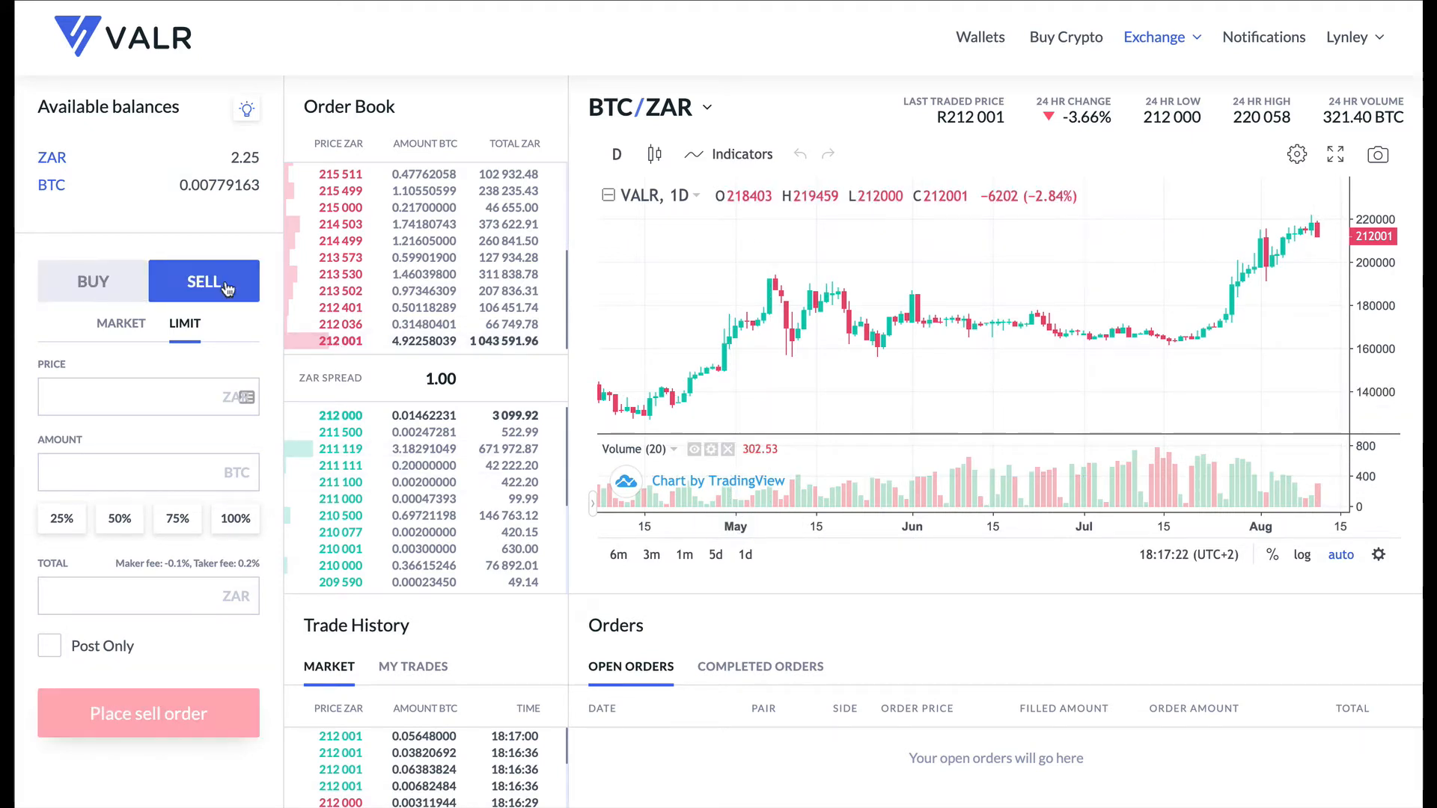
pyautogui.click(346, 345)
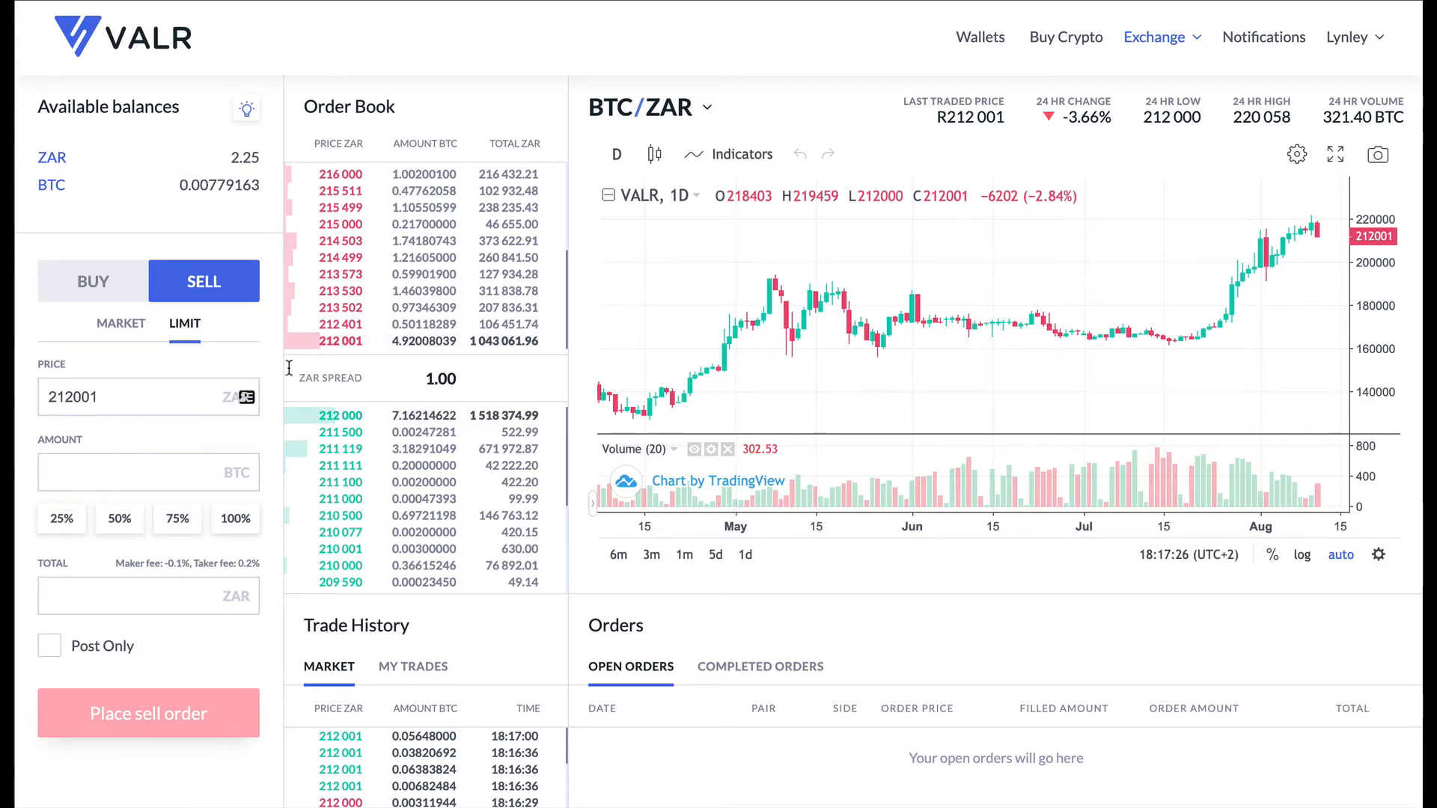
pyautogui.click(118, 465)
pyautogui.write('0')
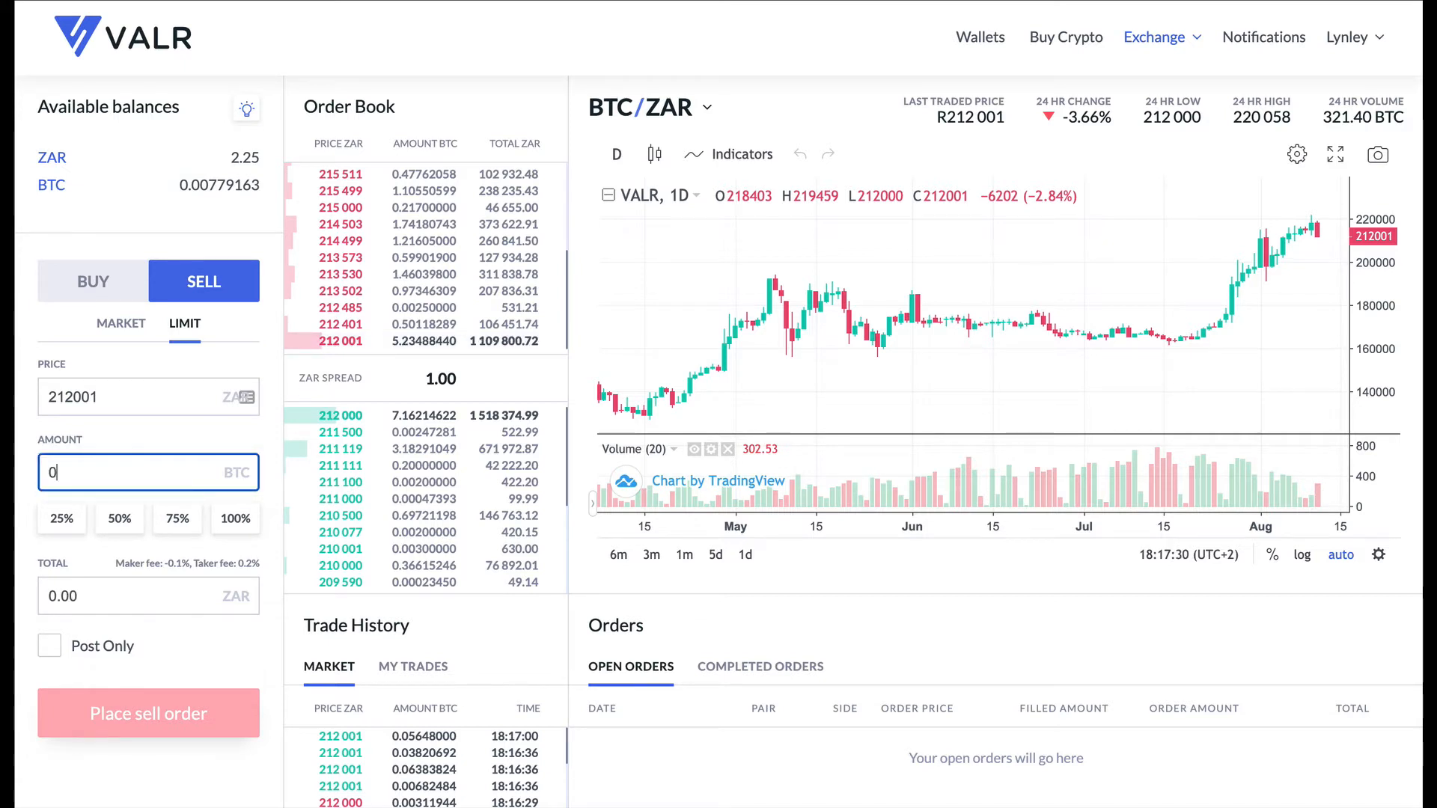
pyautogui.write('.0004')
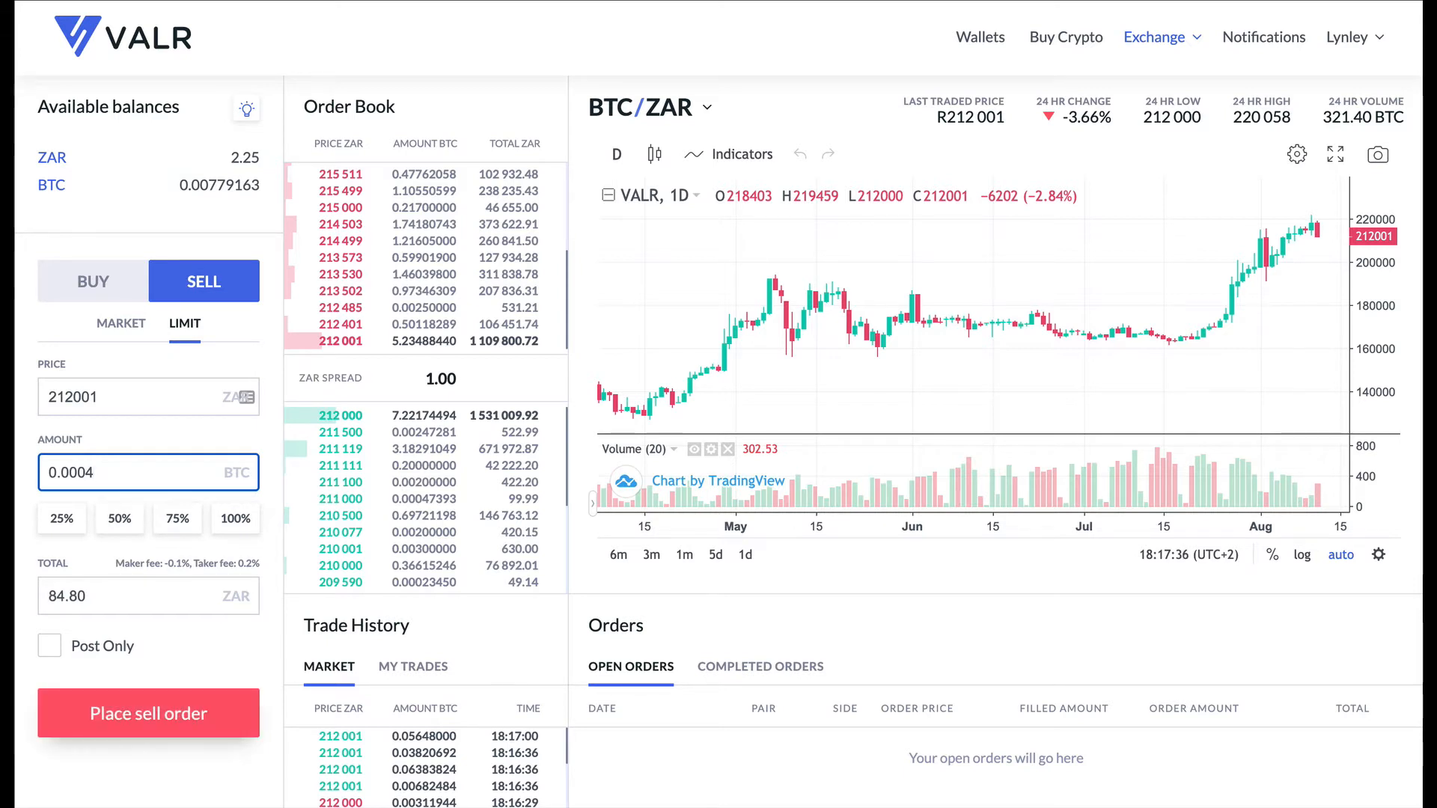
pyautogui.write('321')
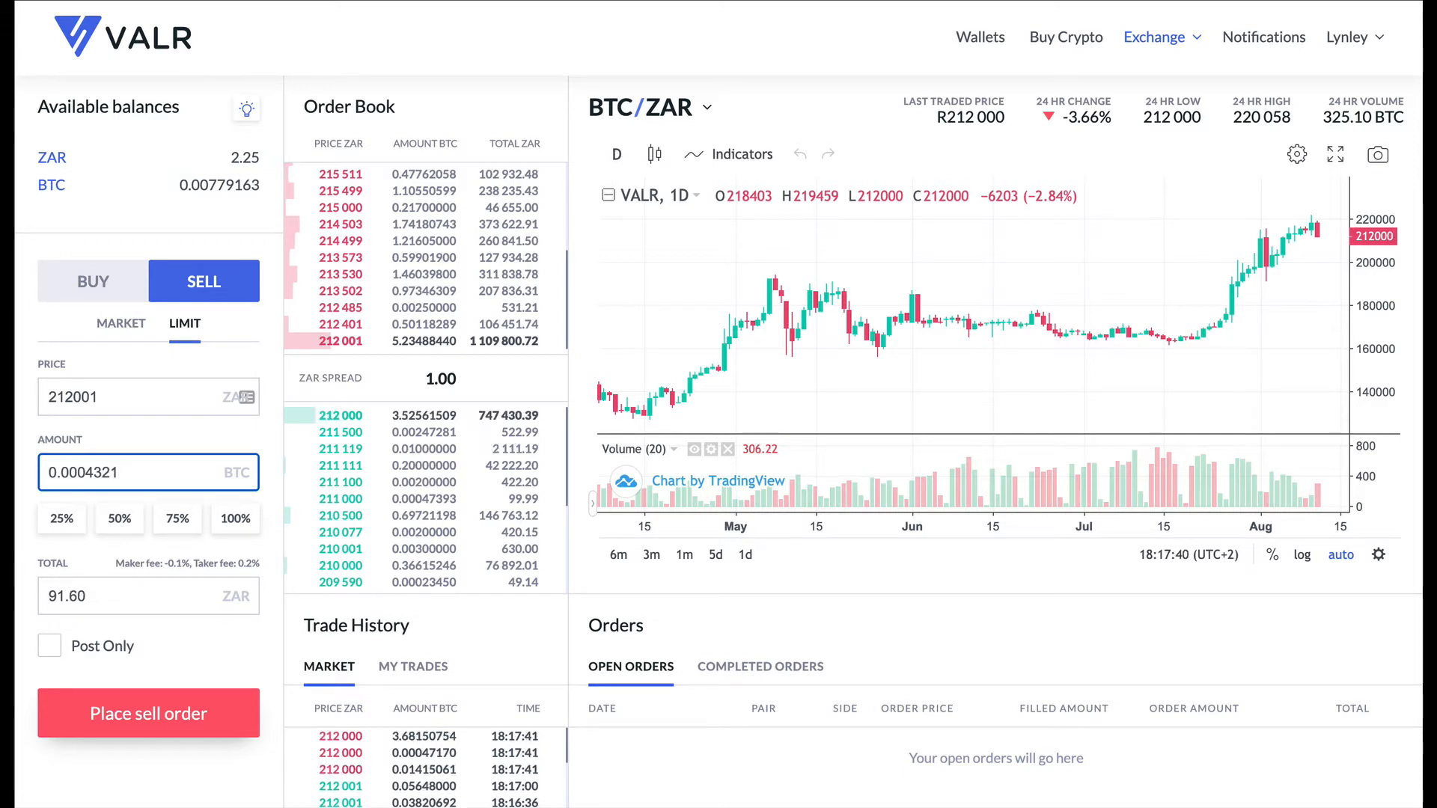
# Adjust the sell amount digit by digit to 0.000472, giving a R100.06 total at 212 001.
pyautogui.press('BackSpace')
pyautogui.press('BackSpace')
pyautogui.press('BackSpace')
pyautogui.write('4')
pyautogui.press('BackSpace')
pyautogui.write('5')
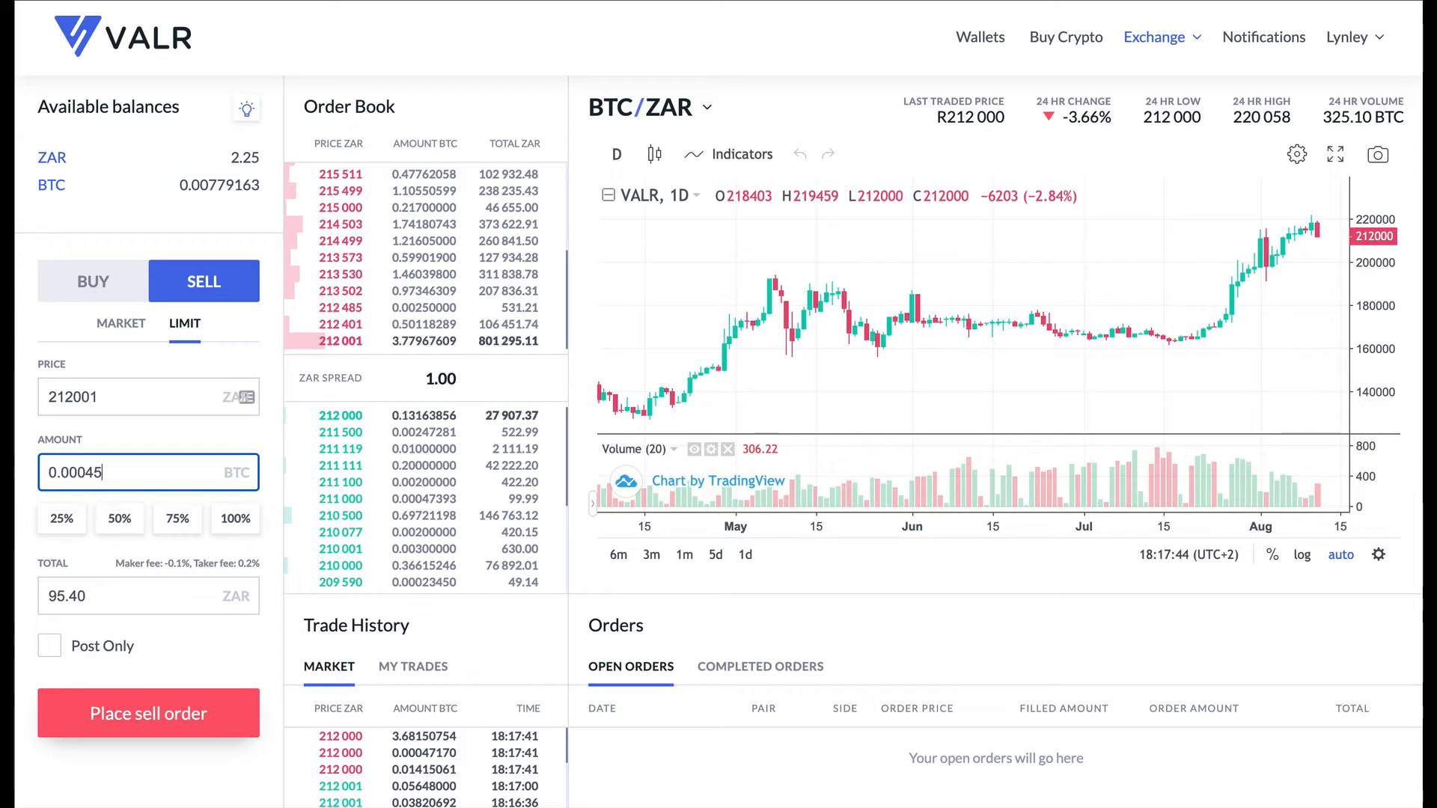
pyautogui.press('BackSpace')
pyautogui.write('6')
pyautogui.press('BackSpace')
pyautogui.write('7')
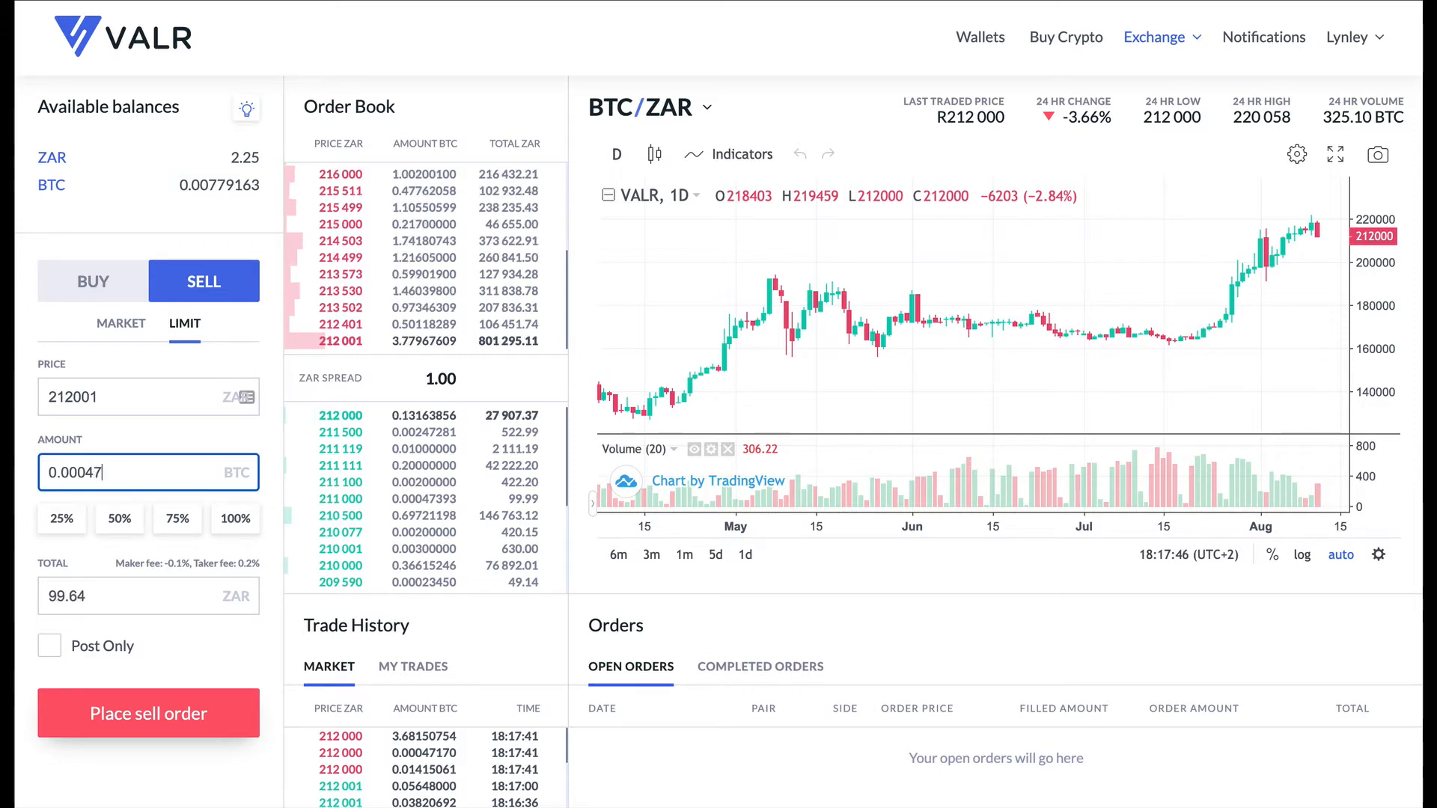
pyautogui.press('BackSpace')
pyautogui.write('8')
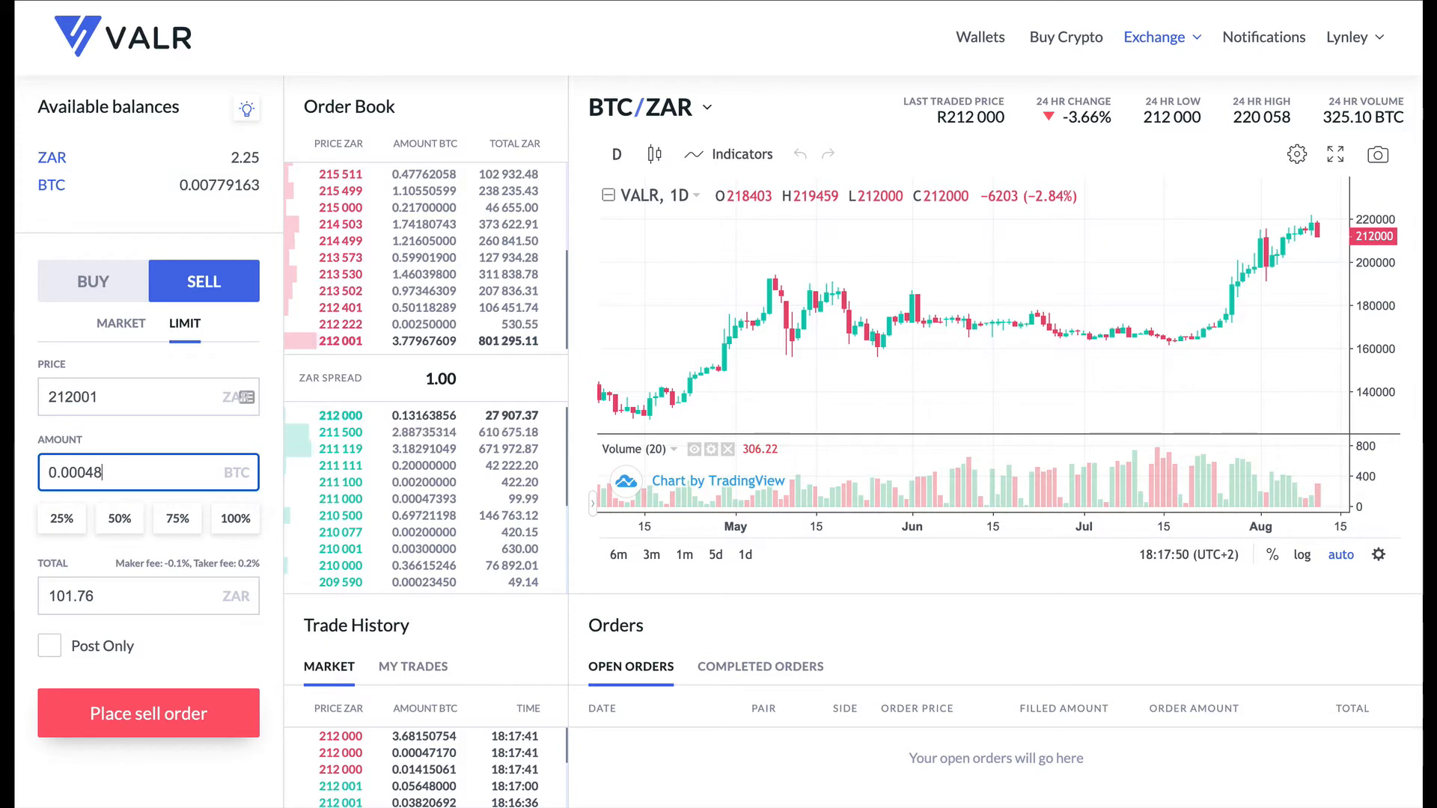
pyautogui.press('BackSpace')
pyautogui.write('7')
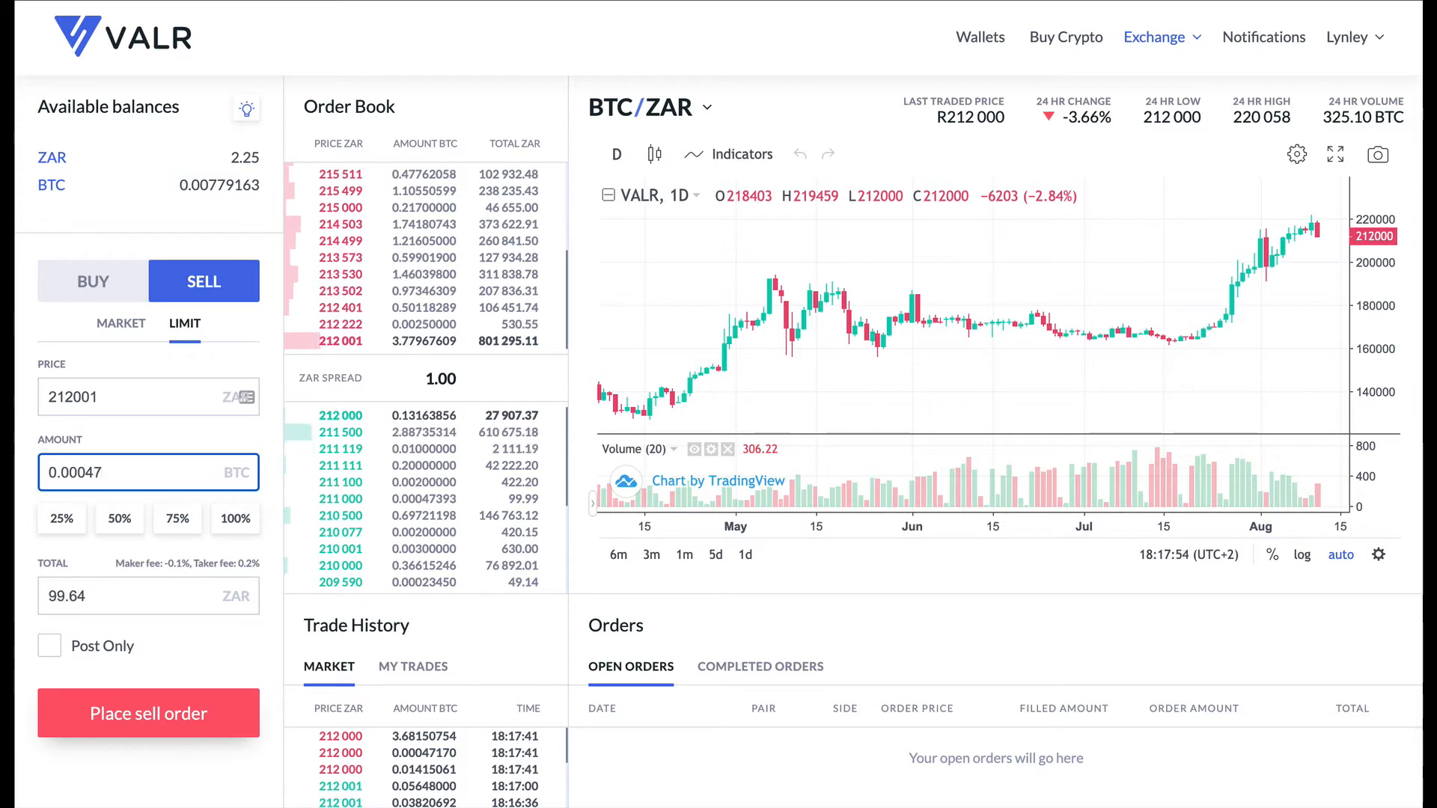
pyautogui.write('9')
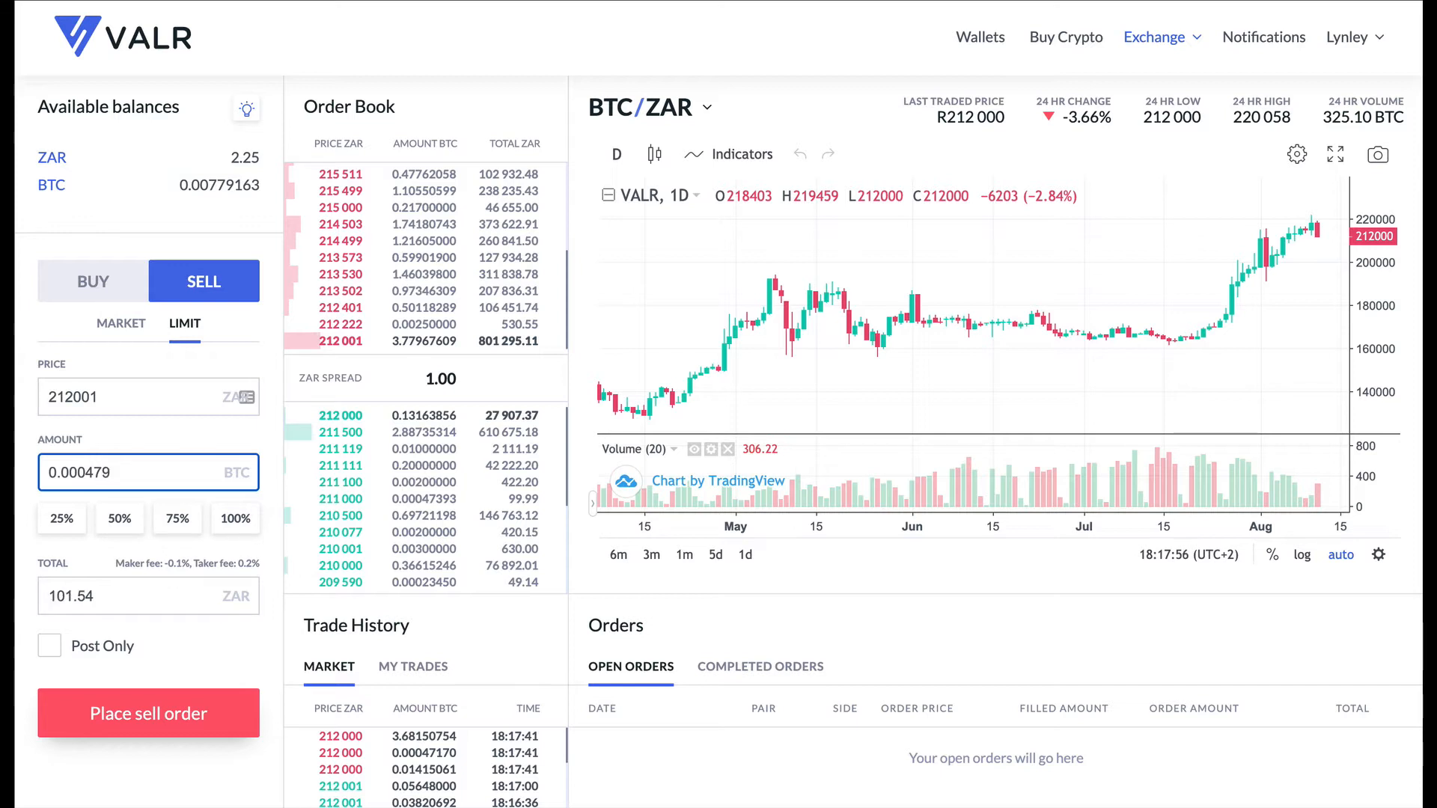
pyautogui.press('BackSpace')
pyautogui.write('4')
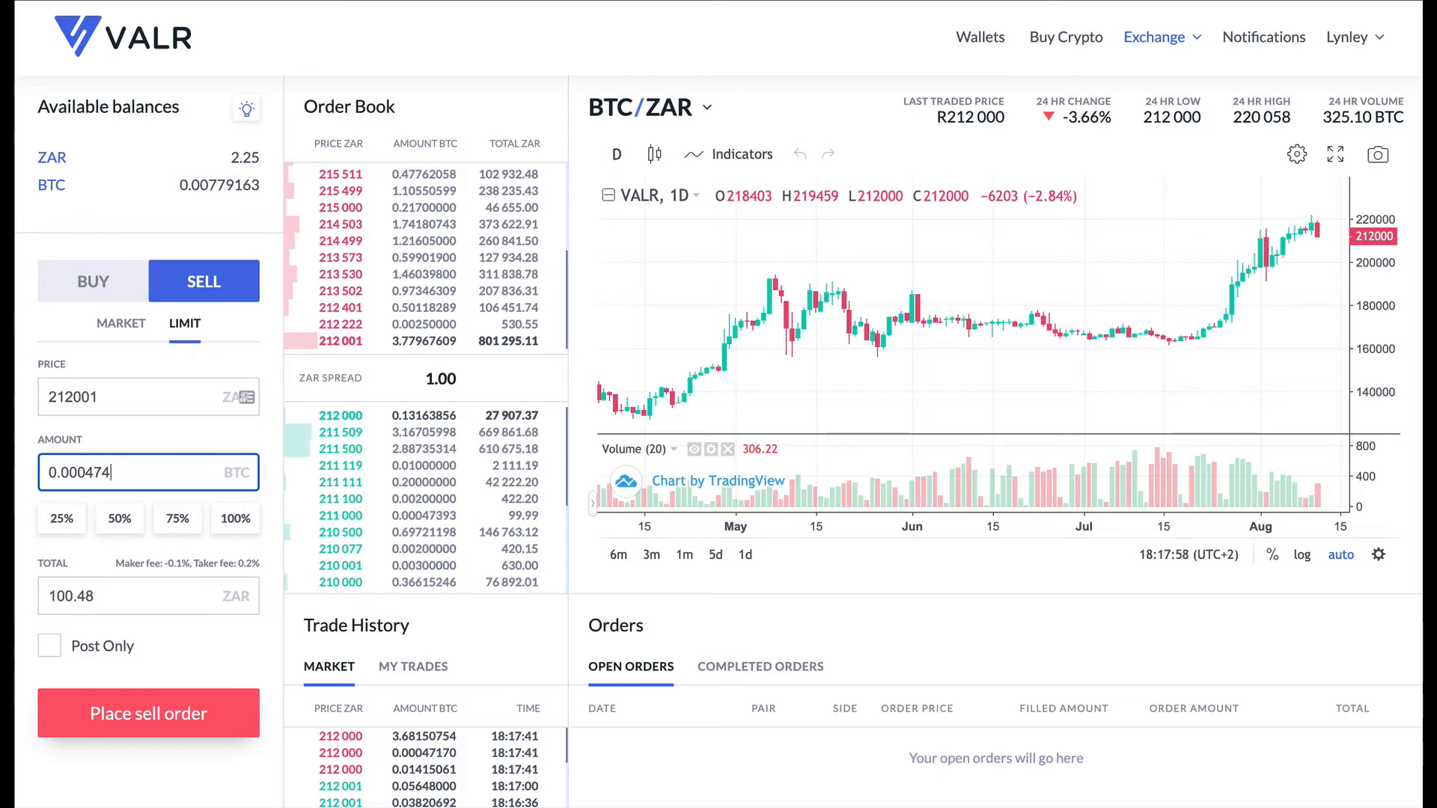
pyautogui.press('BackSpace')
pyautogui.write('3')
pyautogui.press('BackSpace')
pyautogui.write('2')
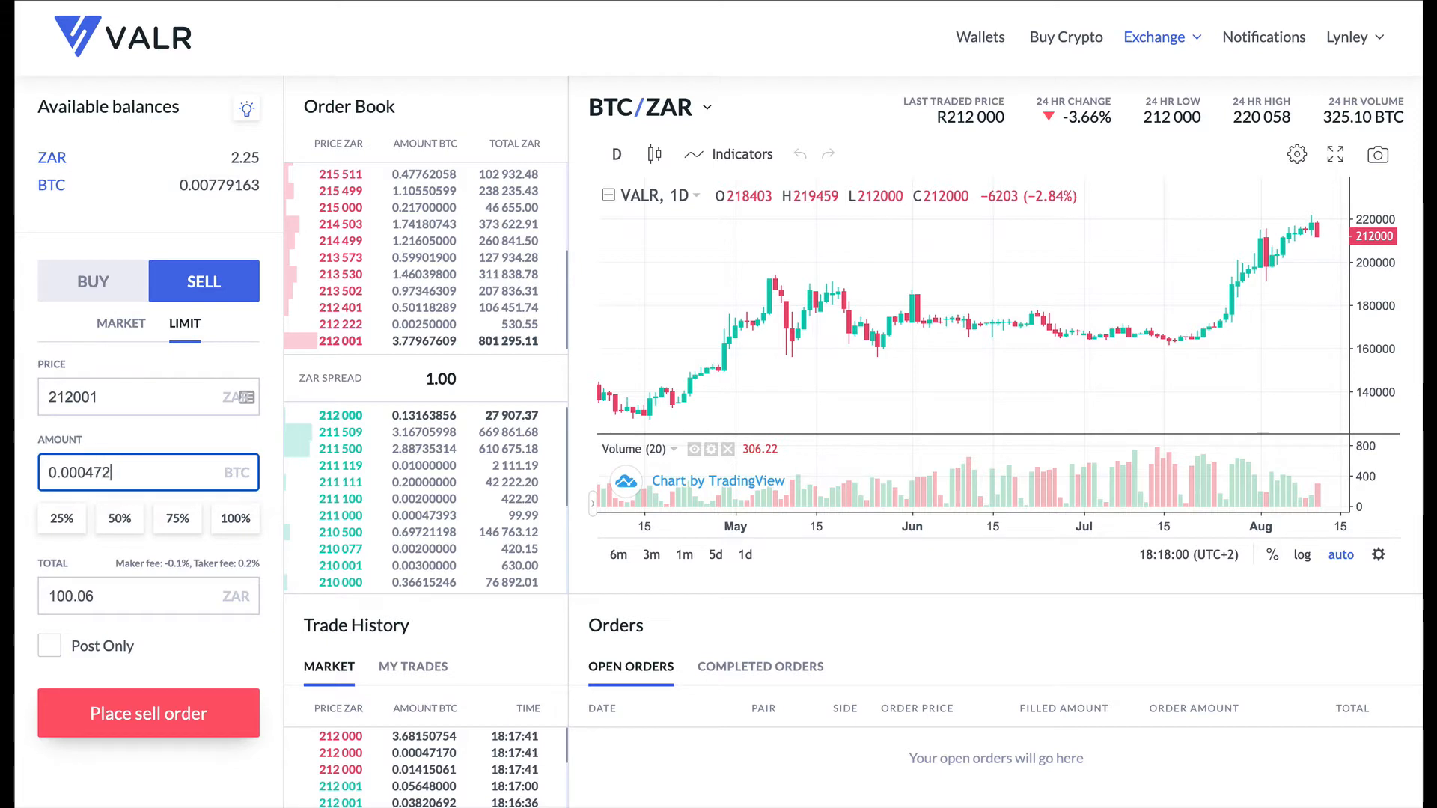
pyautogui.press('BackSpace')
pyautogui.write('1')
pyautogui.press('BackSpace')
pyautogui.write('2')
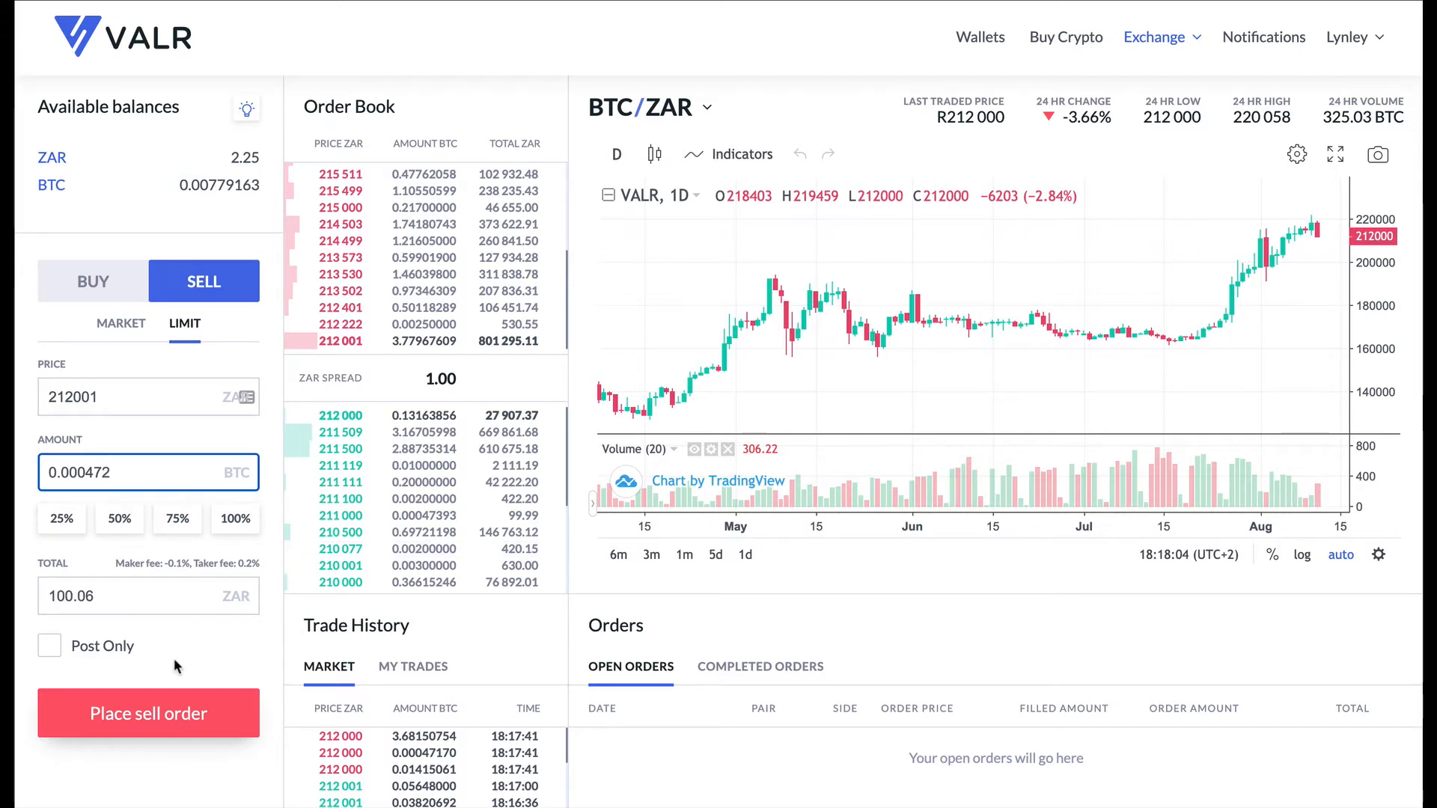
pyautogui.click(351, 353)
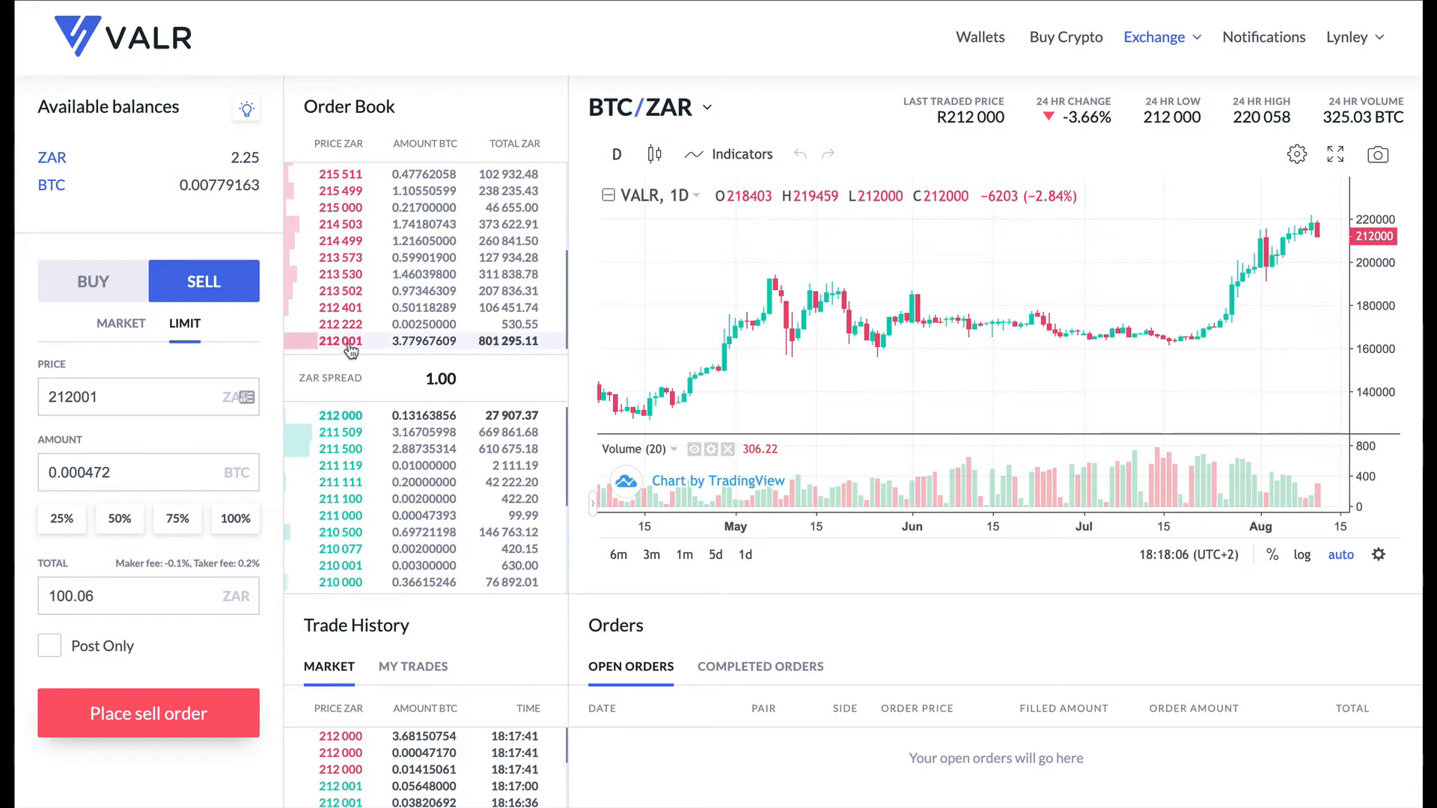
# Place the 0.000472 BTC limit sell at 212 001 so it appears under Open Orders.
pyautogui.click(168, 729)
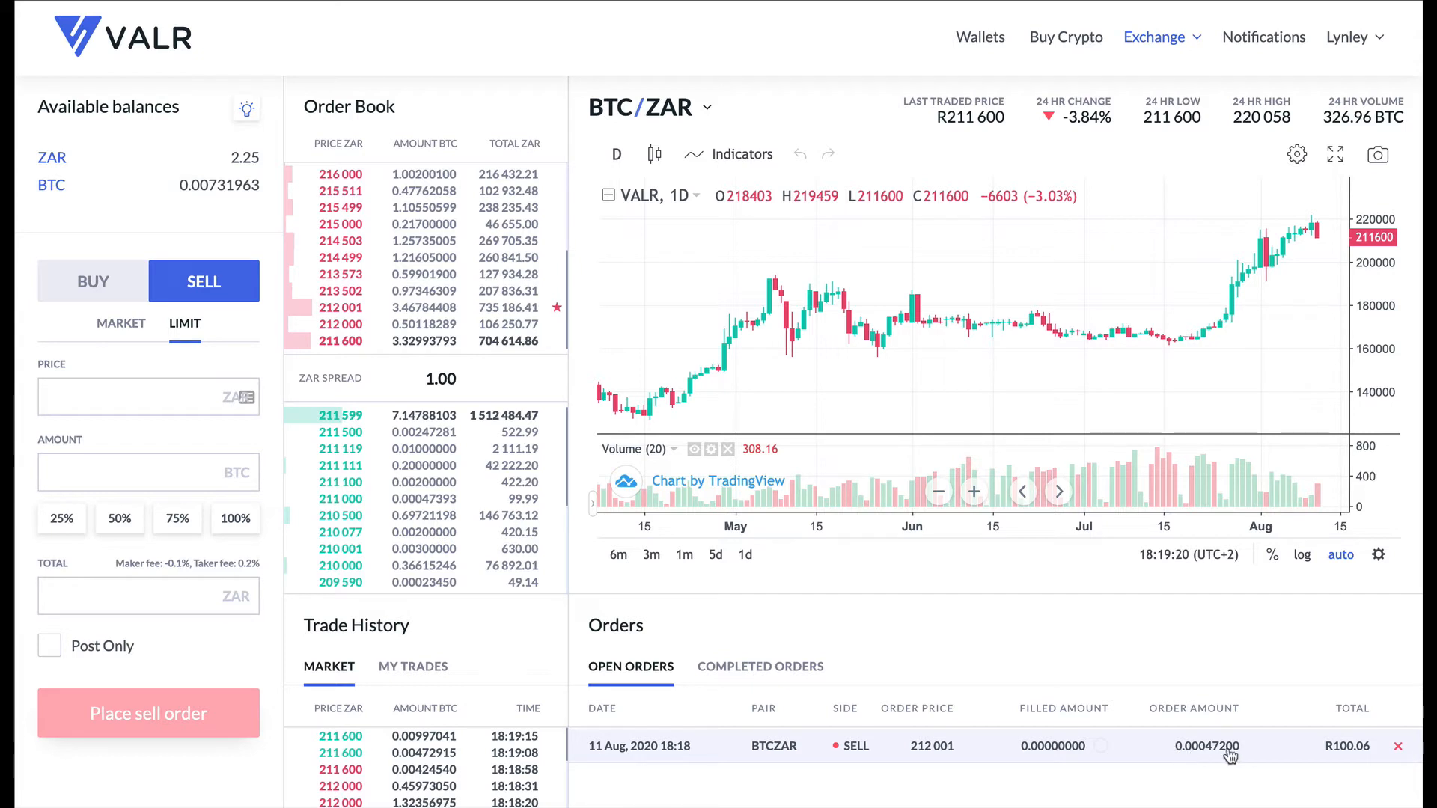
# Cancel the unfilled sell and place a new limit sell of 0.000473 BTC at 211 600.
pyautogui.click(1396, 747)
pyautogui.click(128, 470)
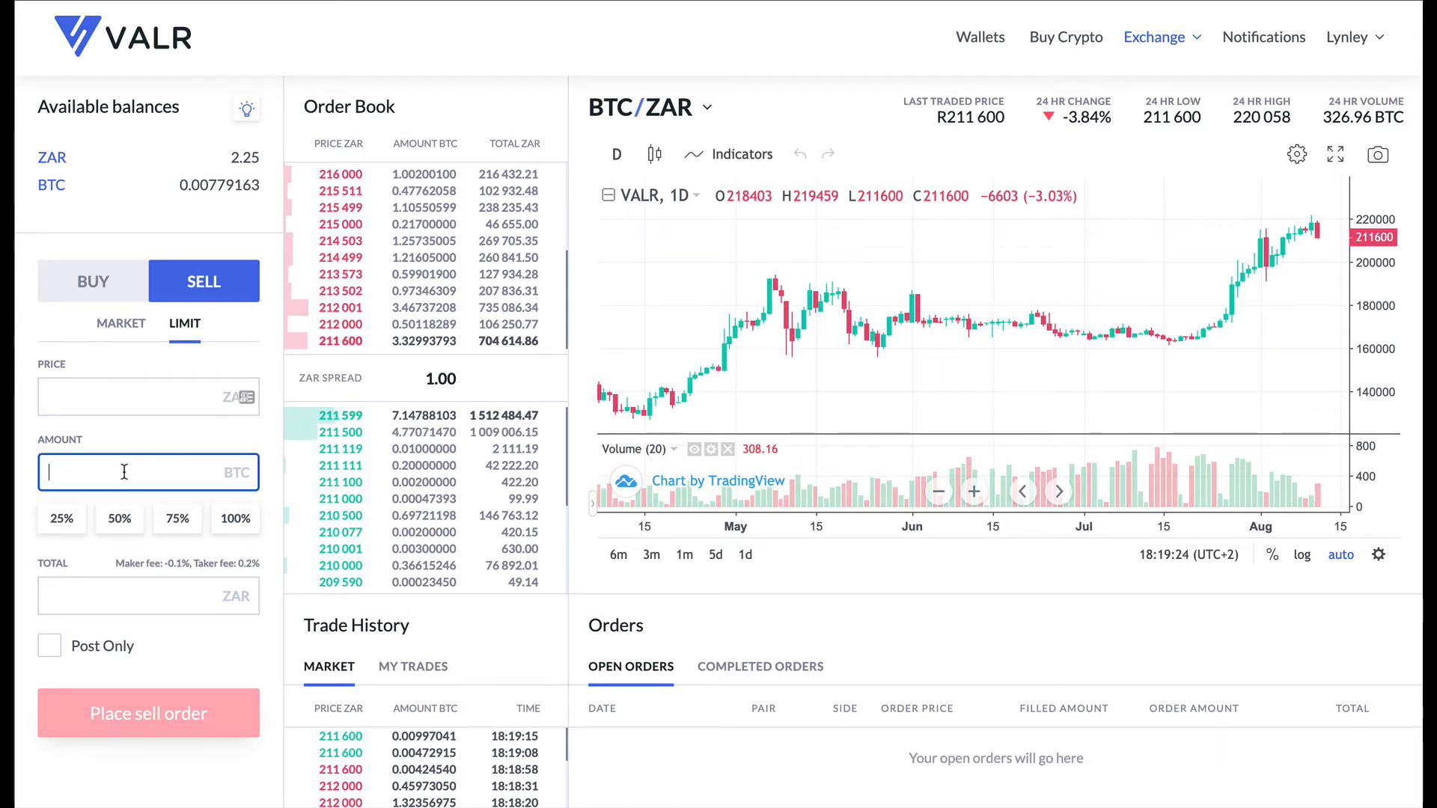
pyautogui.write('0.0')
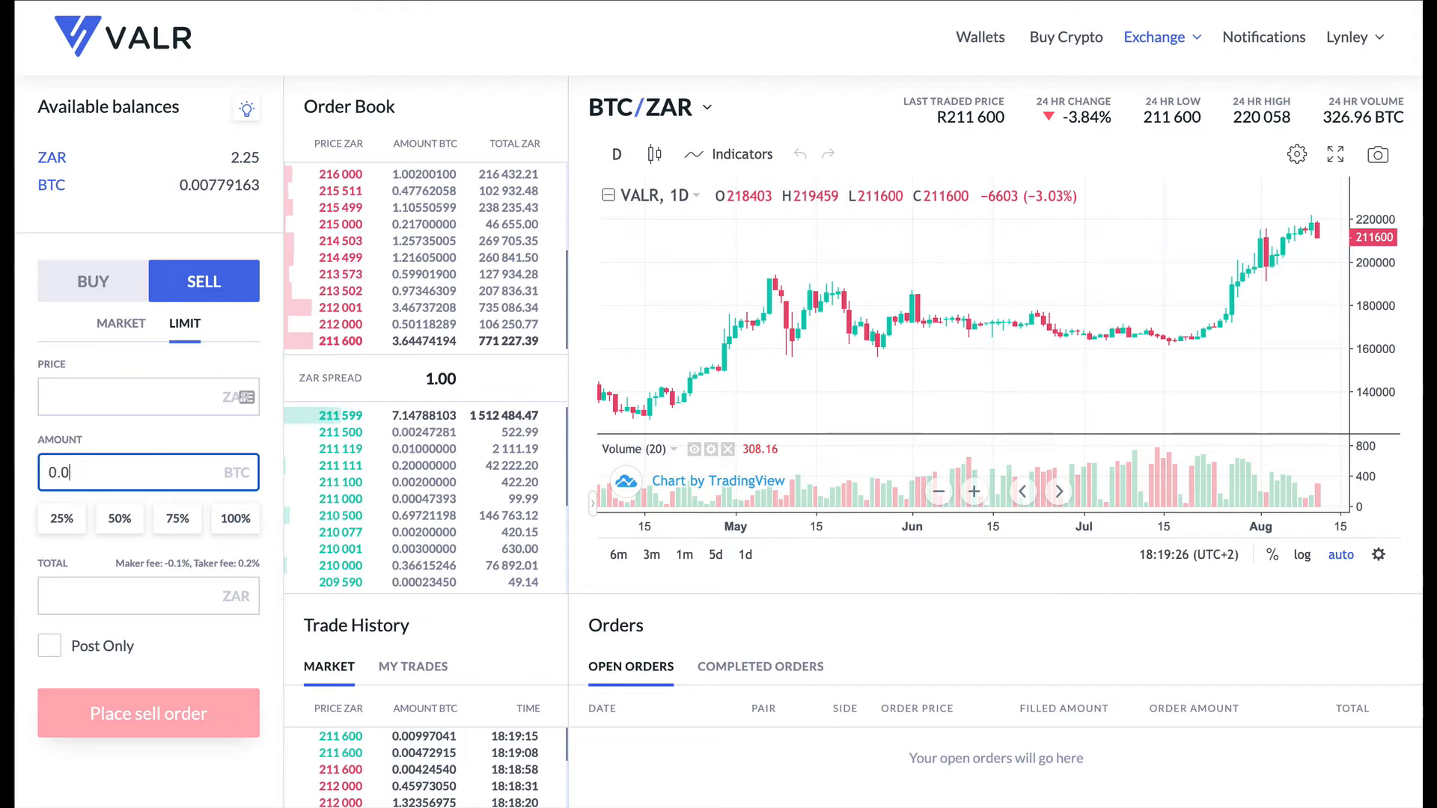
pyautogui.write('00472')
pyautogui.click(355, 343)
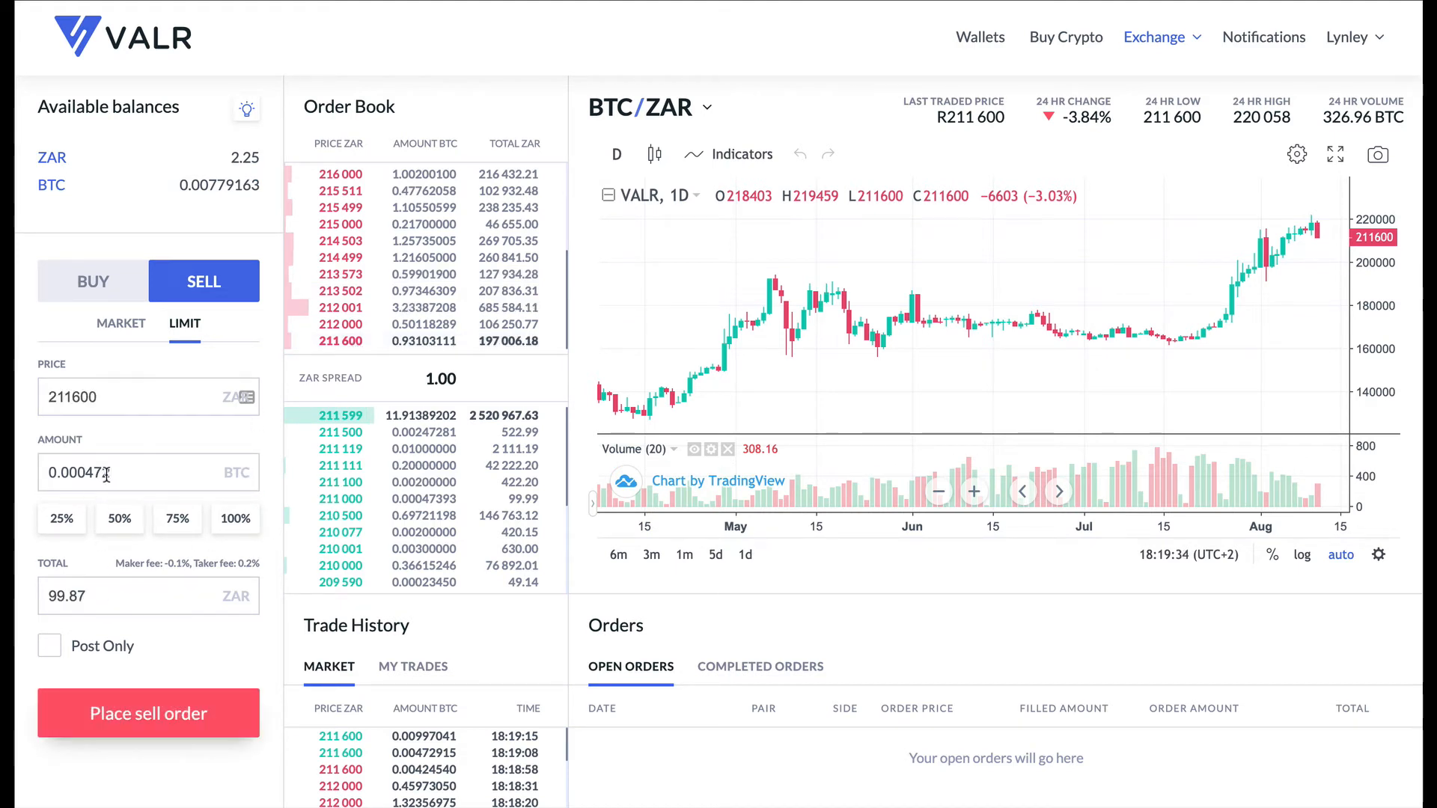
pyautogui.moveTo(103, 472); pyautogui.dragTo(115, 476)
pyautogui.write('3')
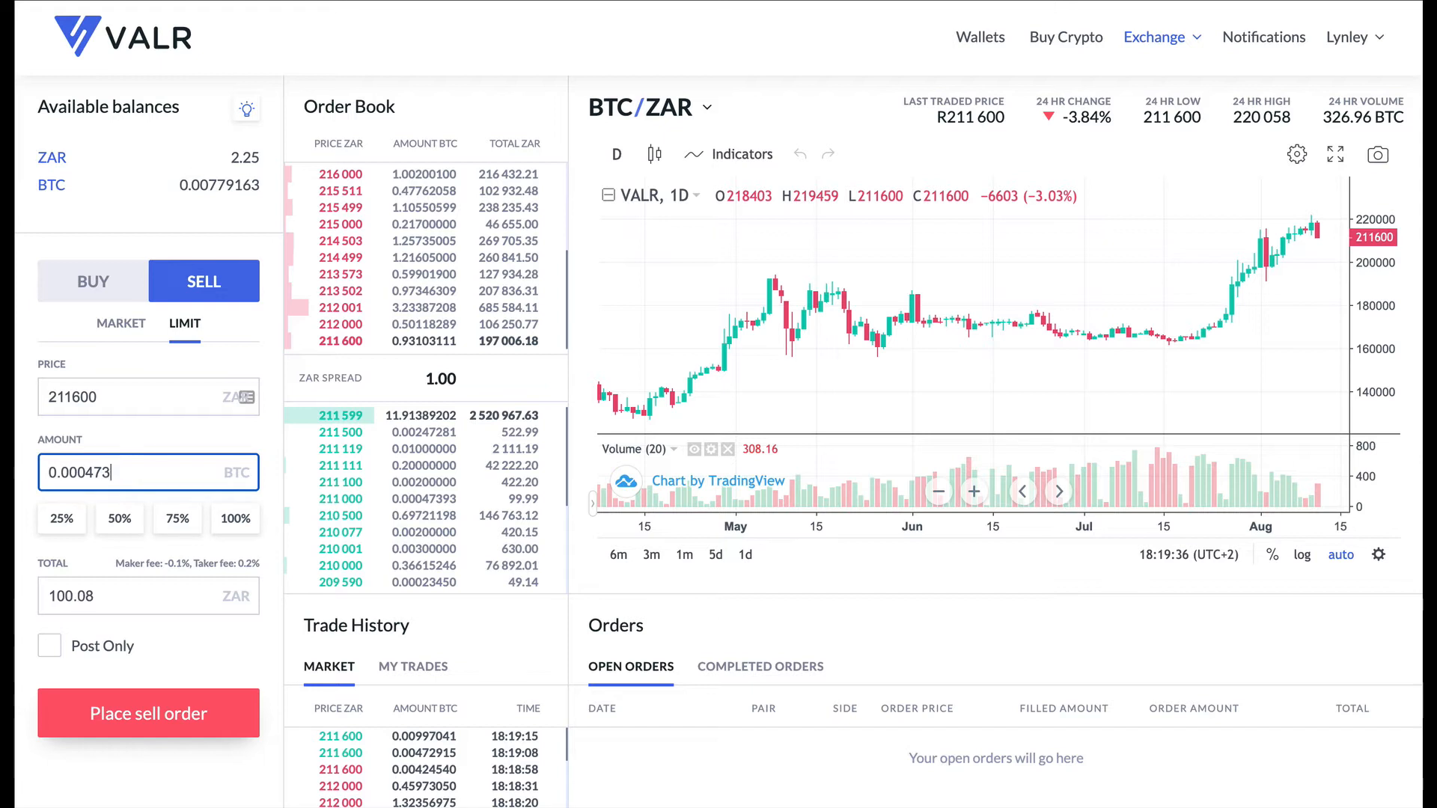
pyautogui.click(172, 716)
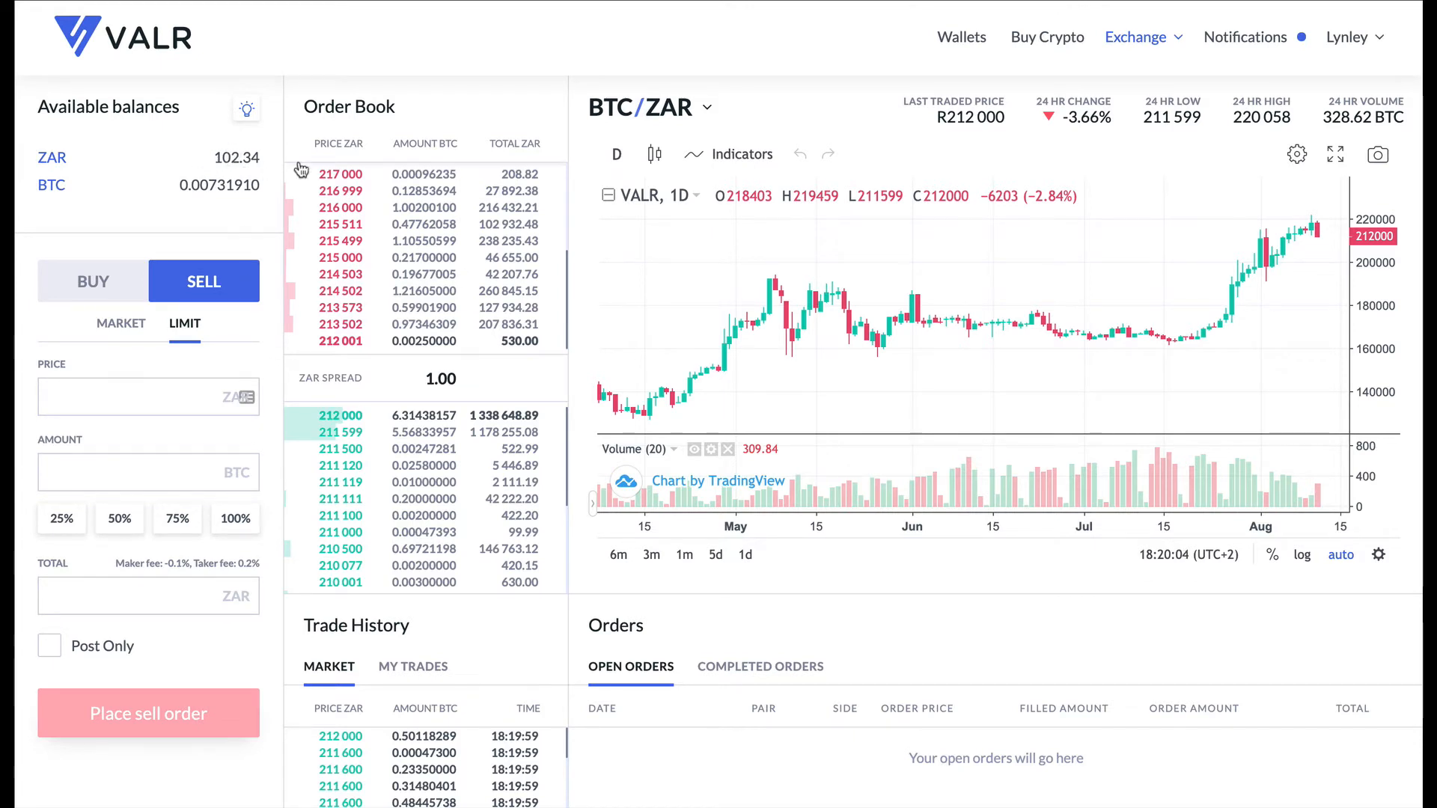
# Switch the VALR market to XRP/ZAR and show hourly candles on the chart.
pyautogui.click(707, 107)
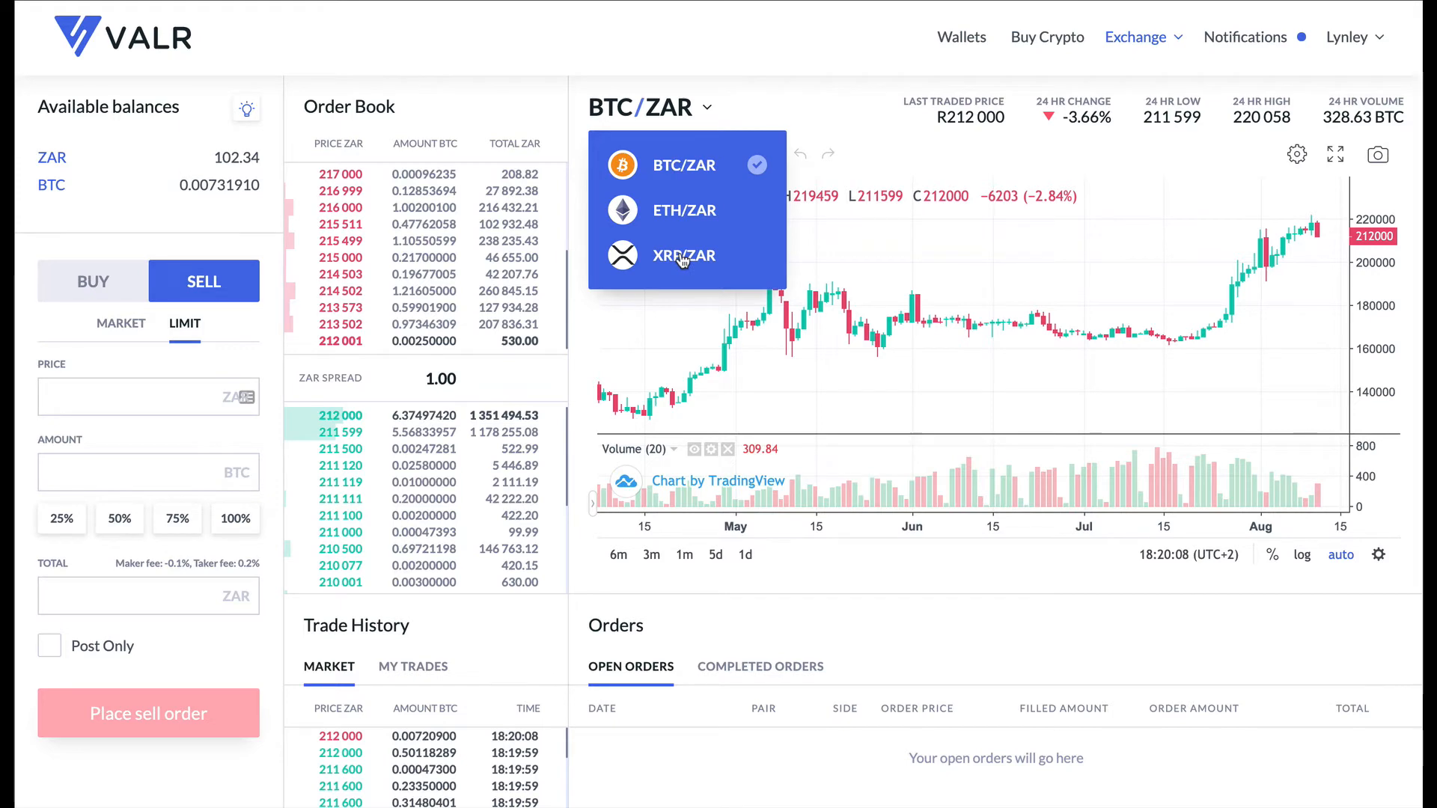
pyautogui.click(681, 256)
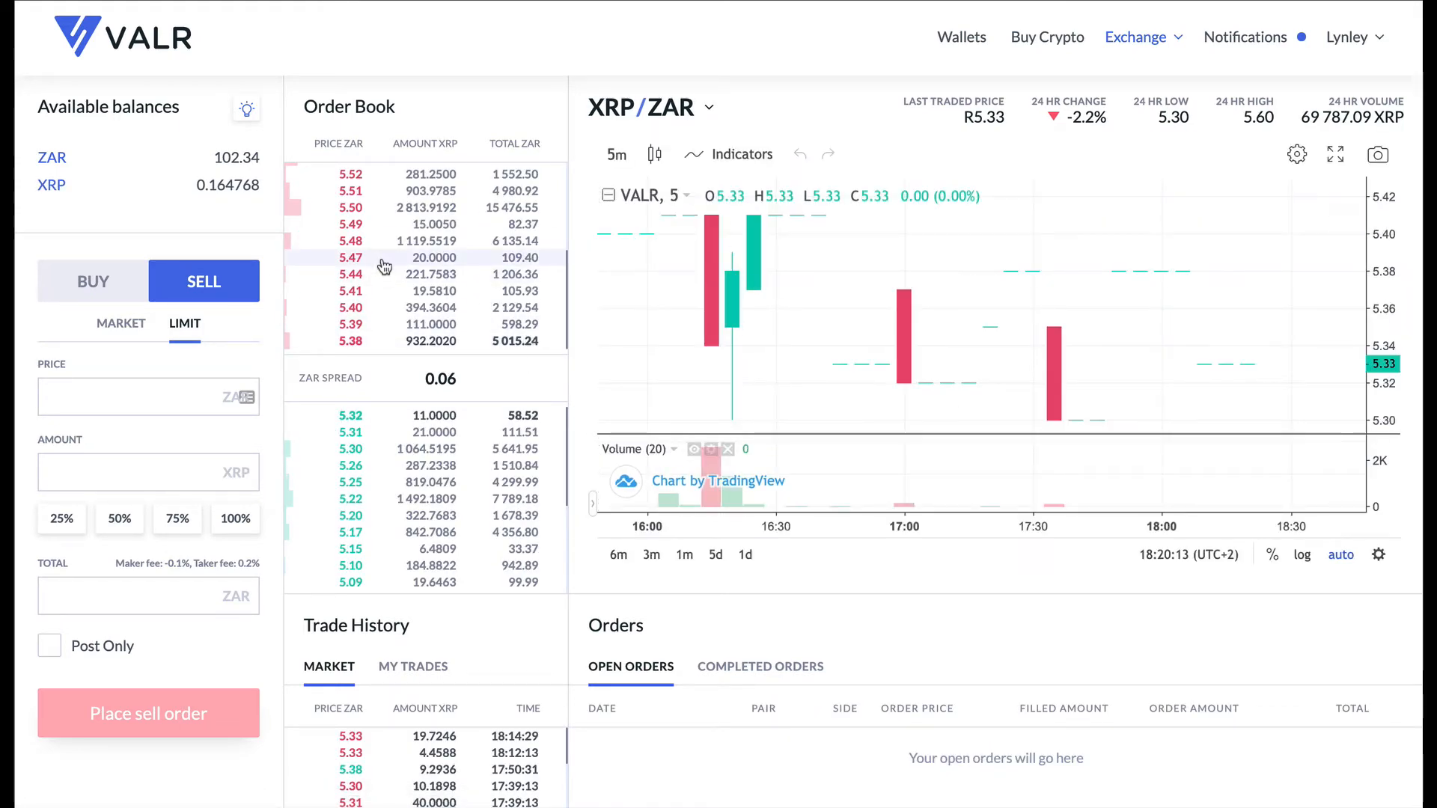
pyautogui.click(615, 155)
pyautogui.click(623, 335)
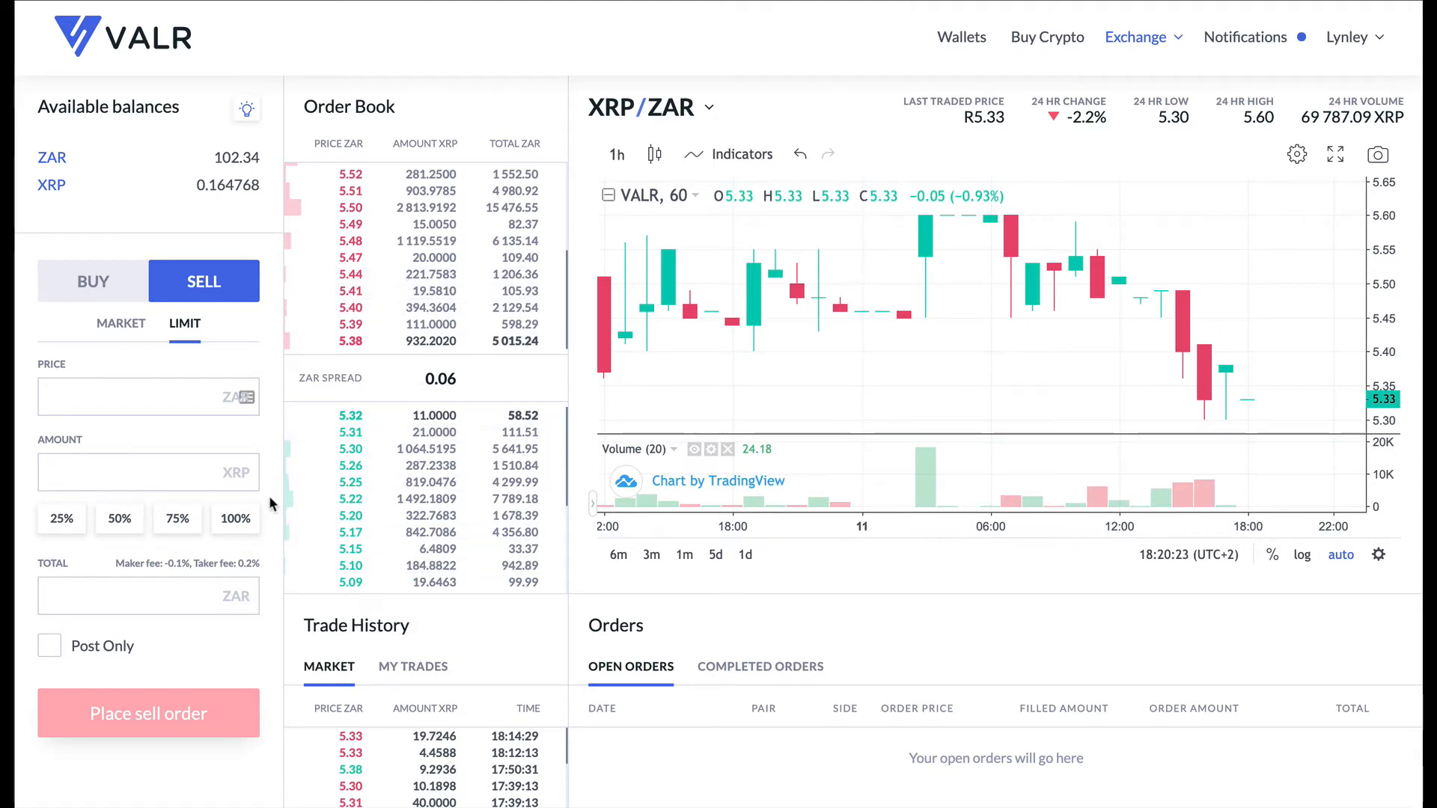
# Set the limit price to the 5.32 bid and adjust the XRP amount, settling on 18.
pyautogui.click(78, 472)
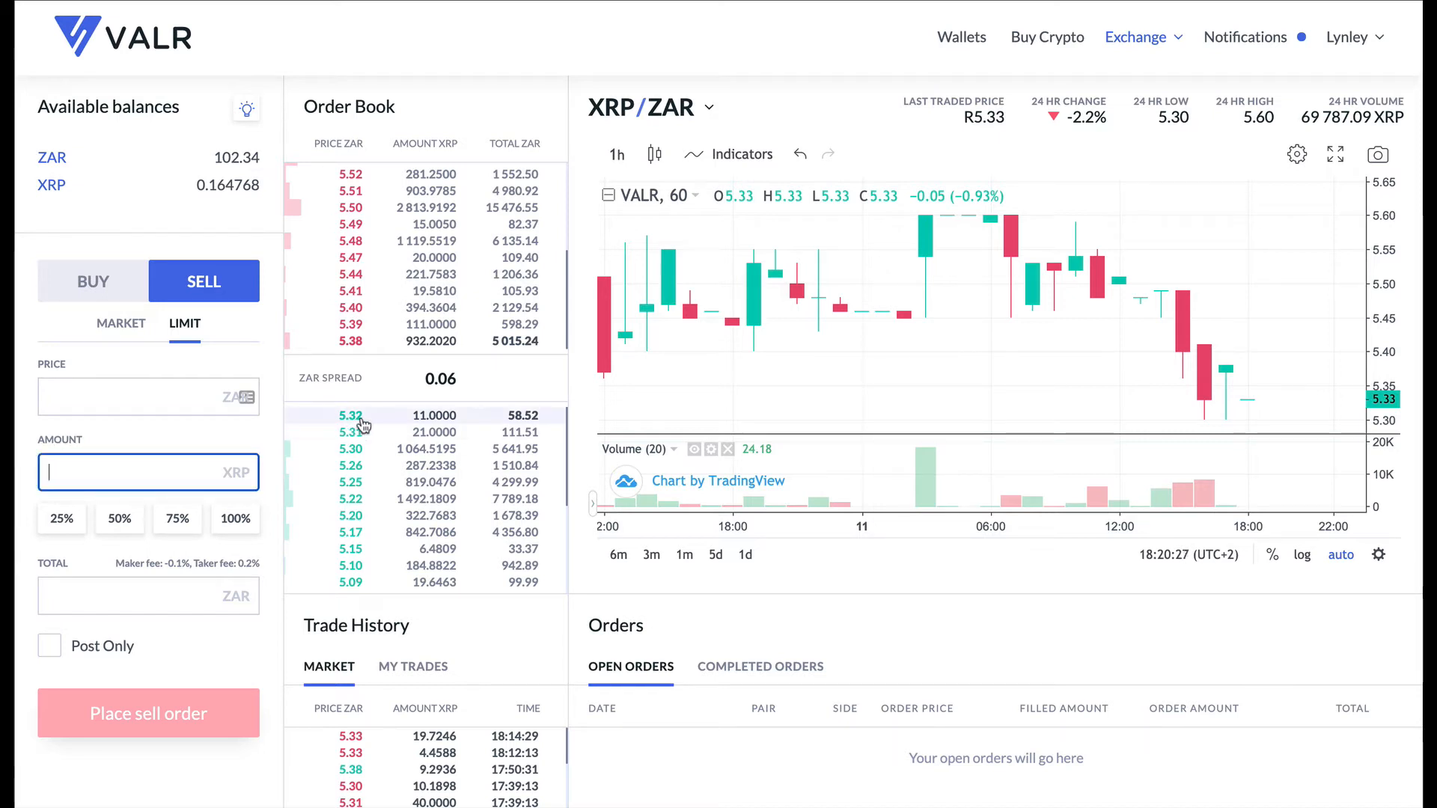
pyautogui.write('20')
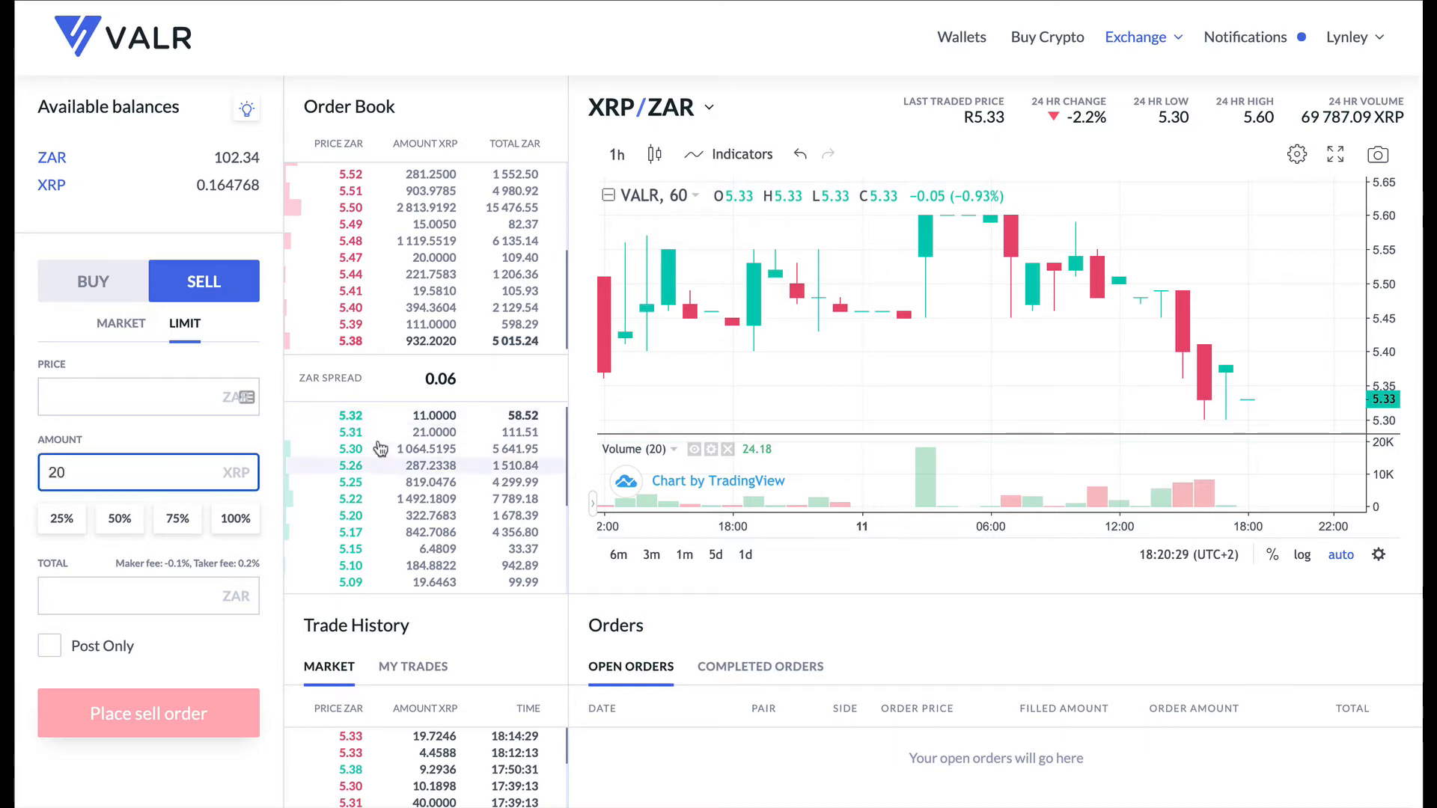
pyautogui.click(353, 342)
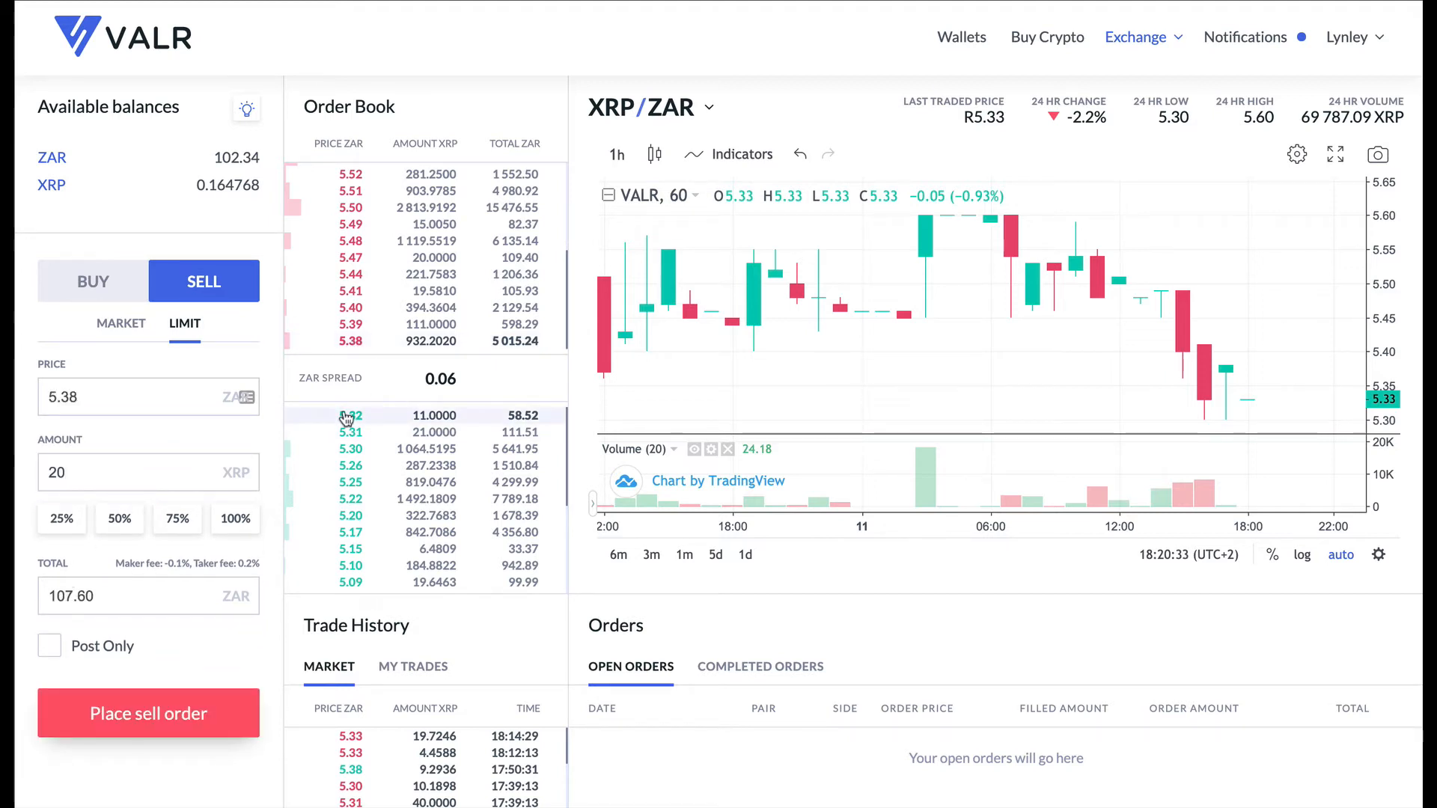
pyautogui.doubleClick(58, 465)
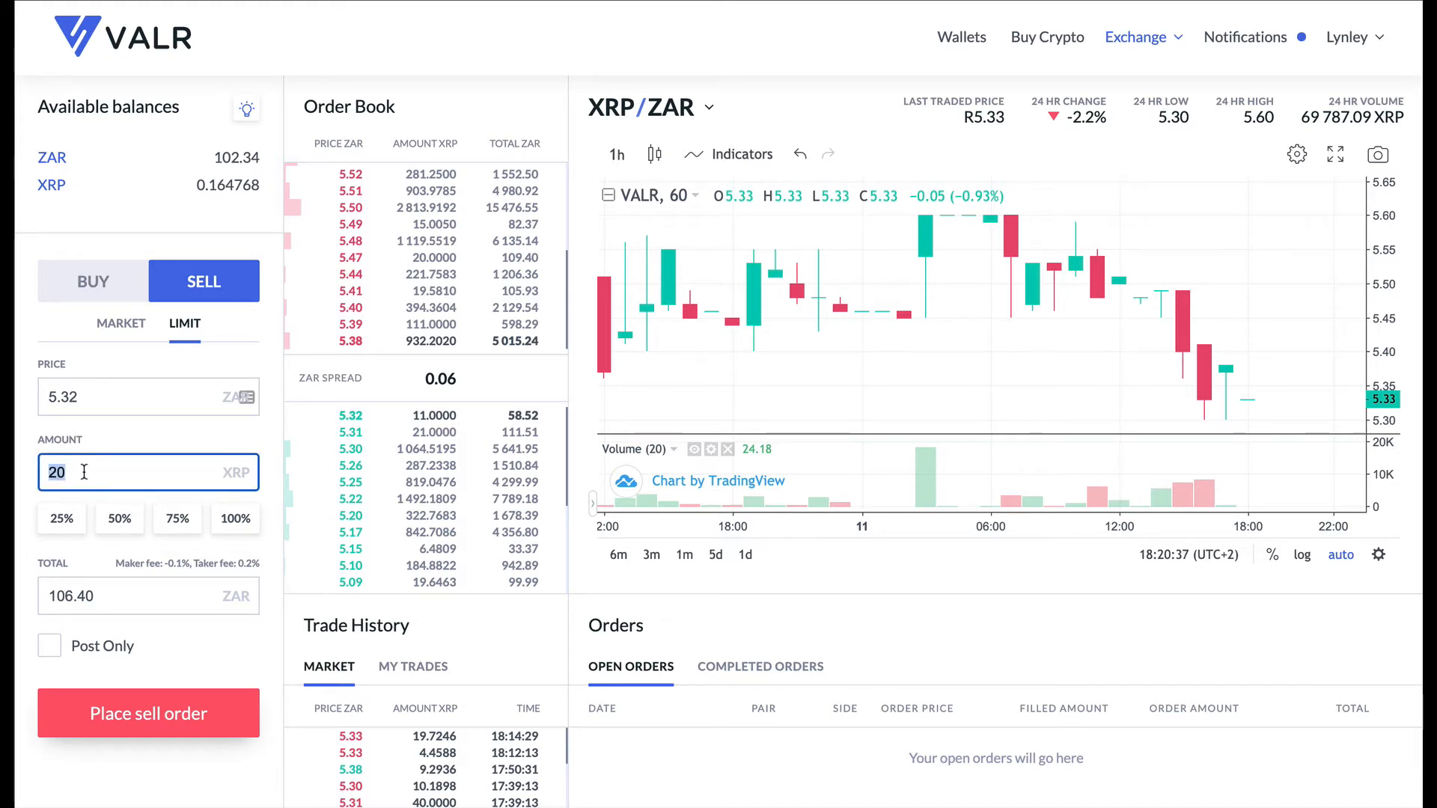
pyautogui.write('19')
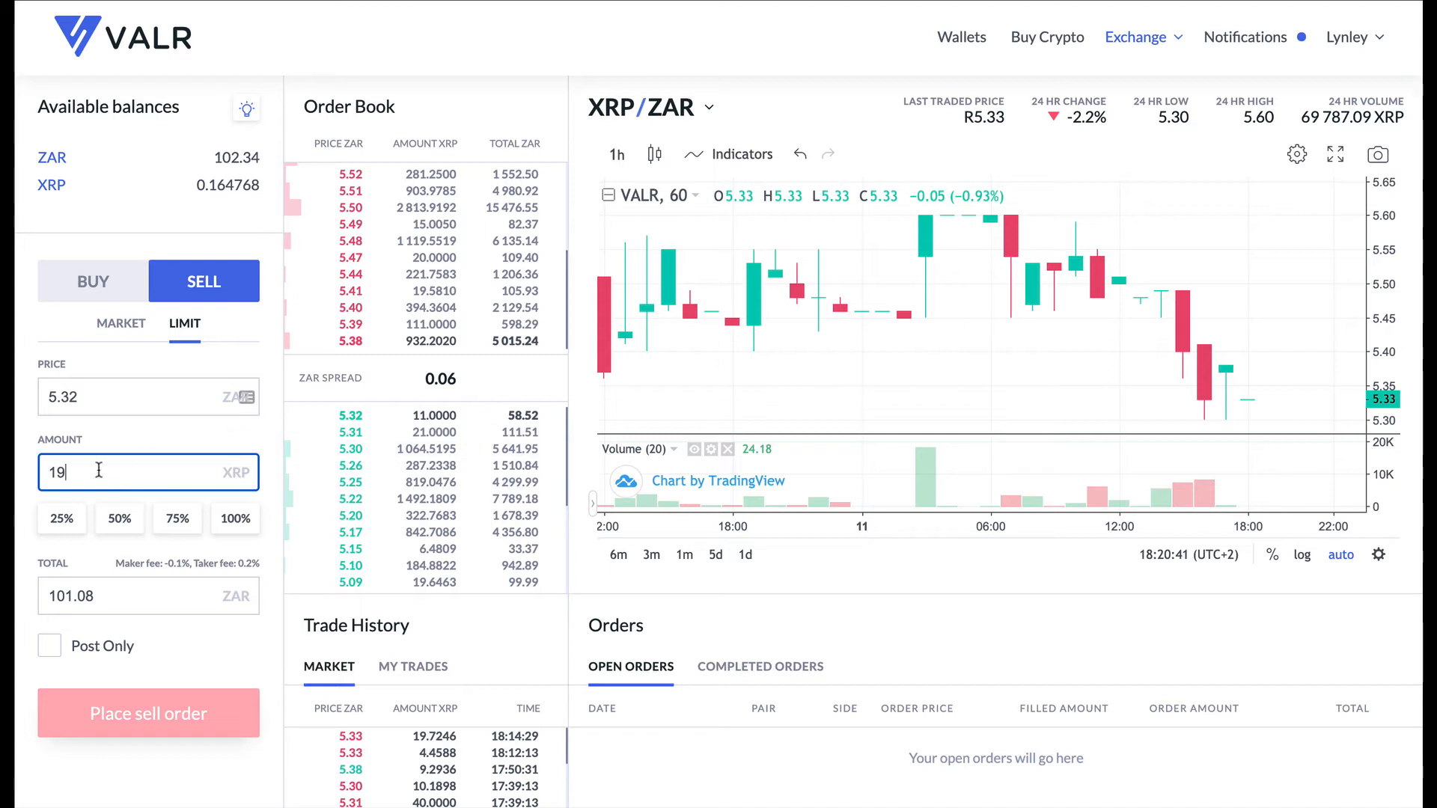
pyautogui.press('BackSpace')
pyautogui.write('8')
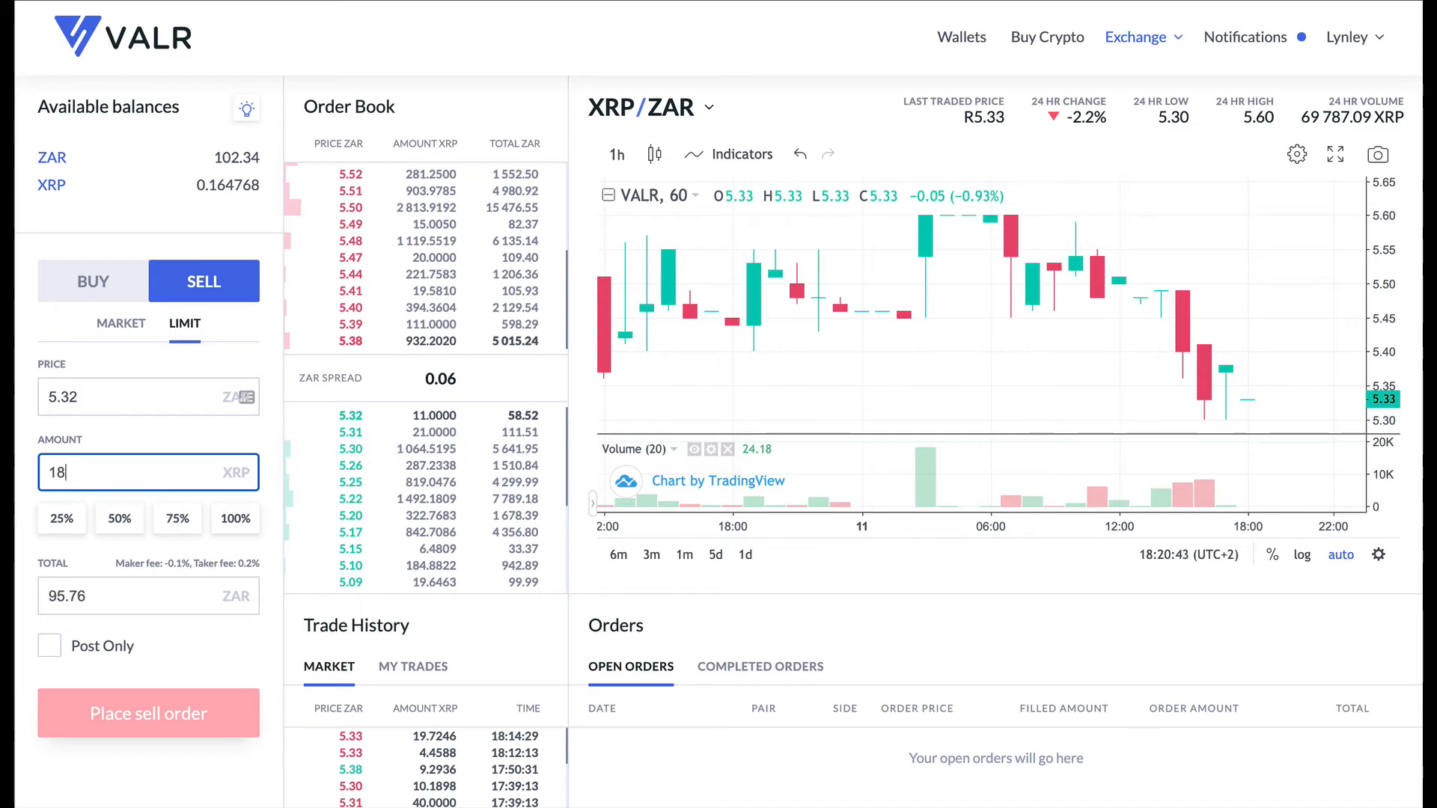
pyautogui.write('.5')
pyautogui.press('BackSpace')
pyautogui.write('7')
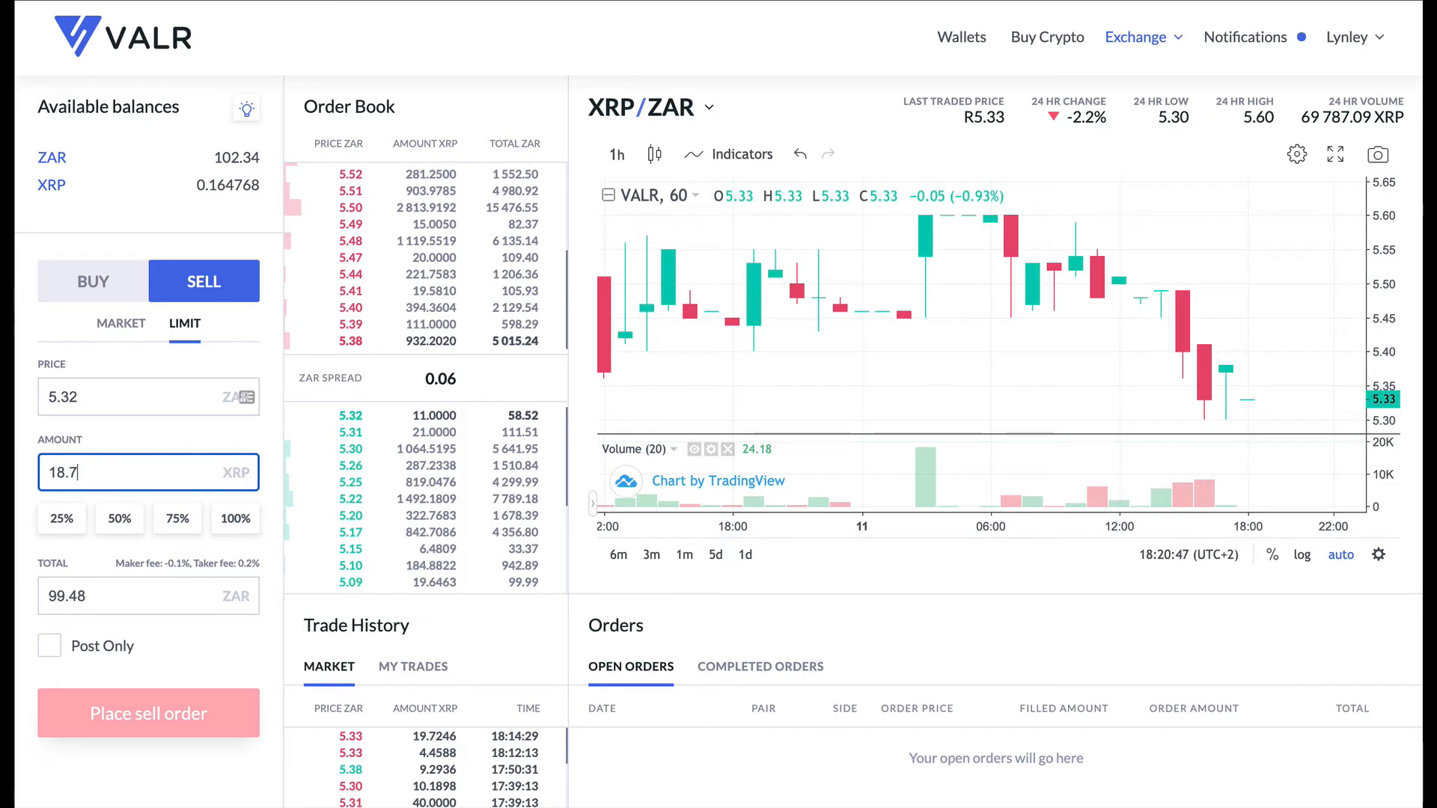
pyautogui.press('BackSpace')
pyautogui.write('9')
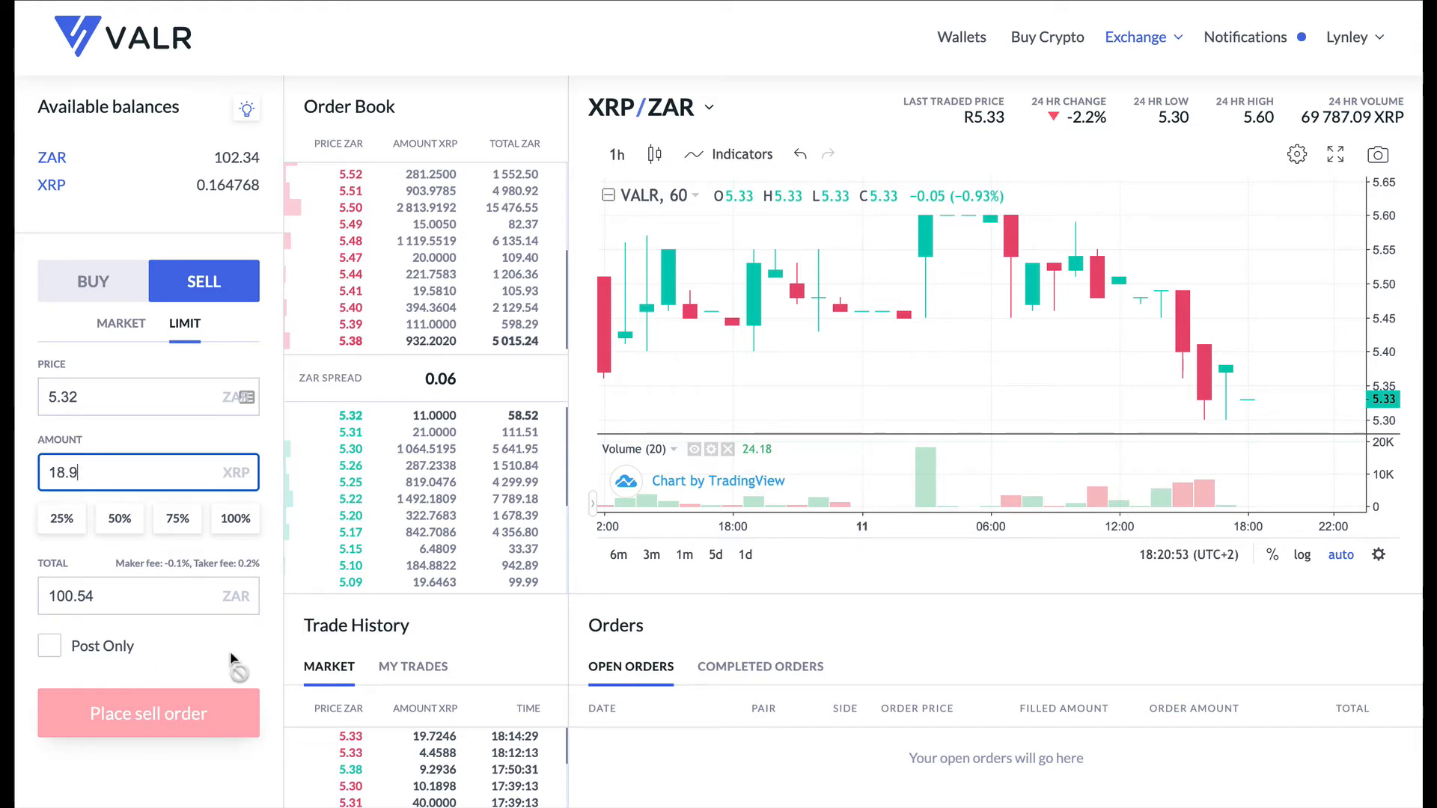
pyautogui.press('BackSpace')
pyautogui.press('BackSpace')
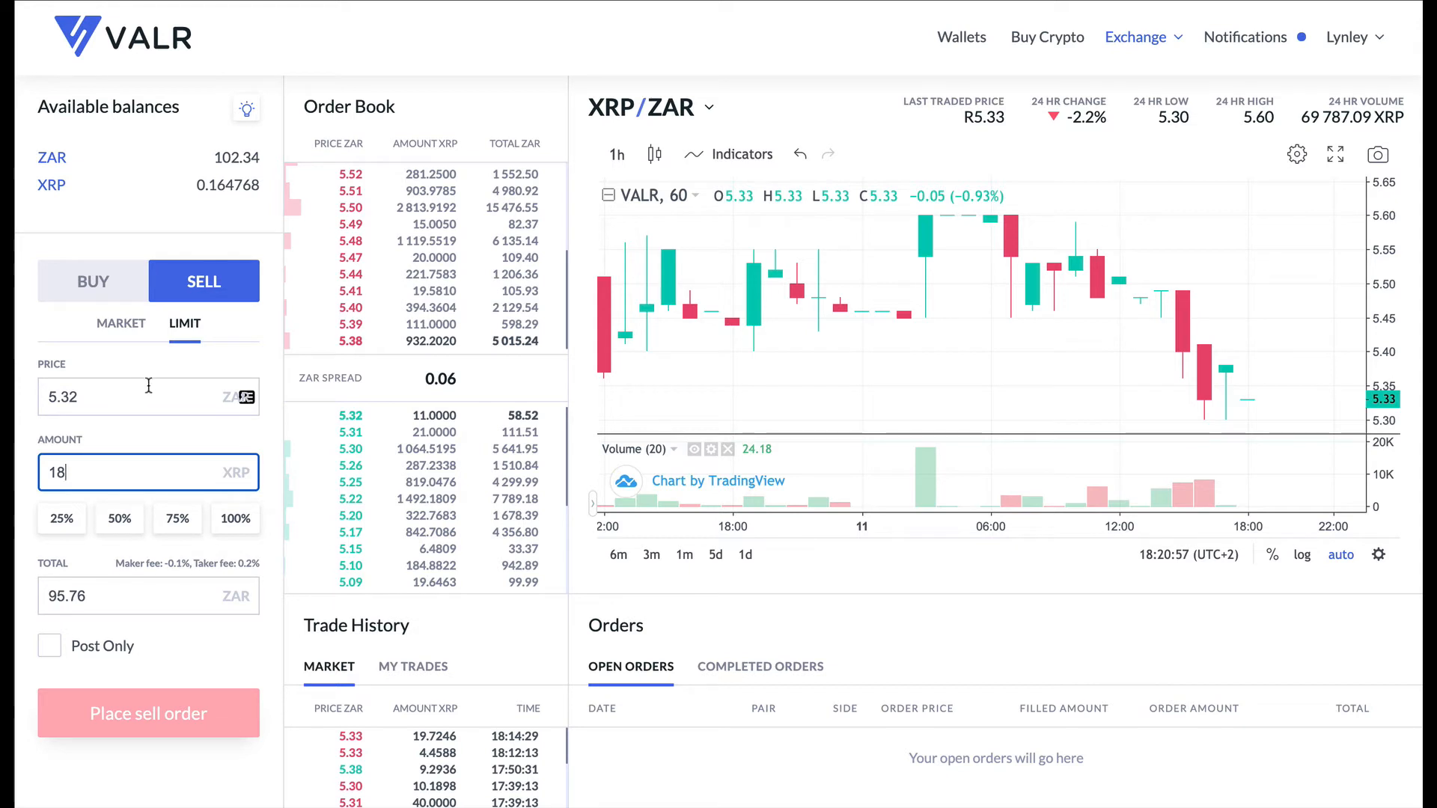
# Switch the form to Buy, make the amount 18.9 XRP, and place the order at 5.32.
pyautogui.click(86, 284)
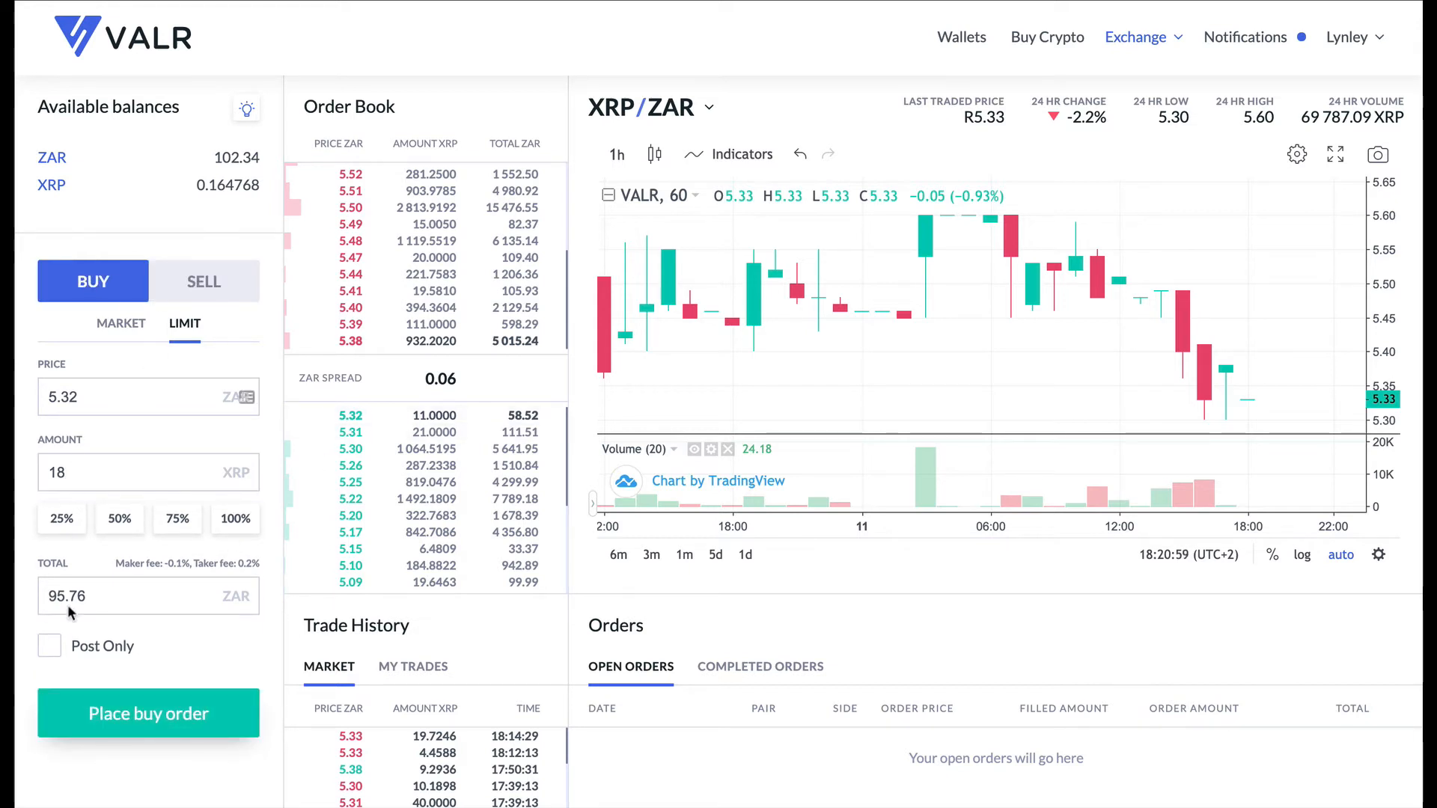
pyautogui.moveTo(93, 596); pyautogui.dragTo(78, 595)
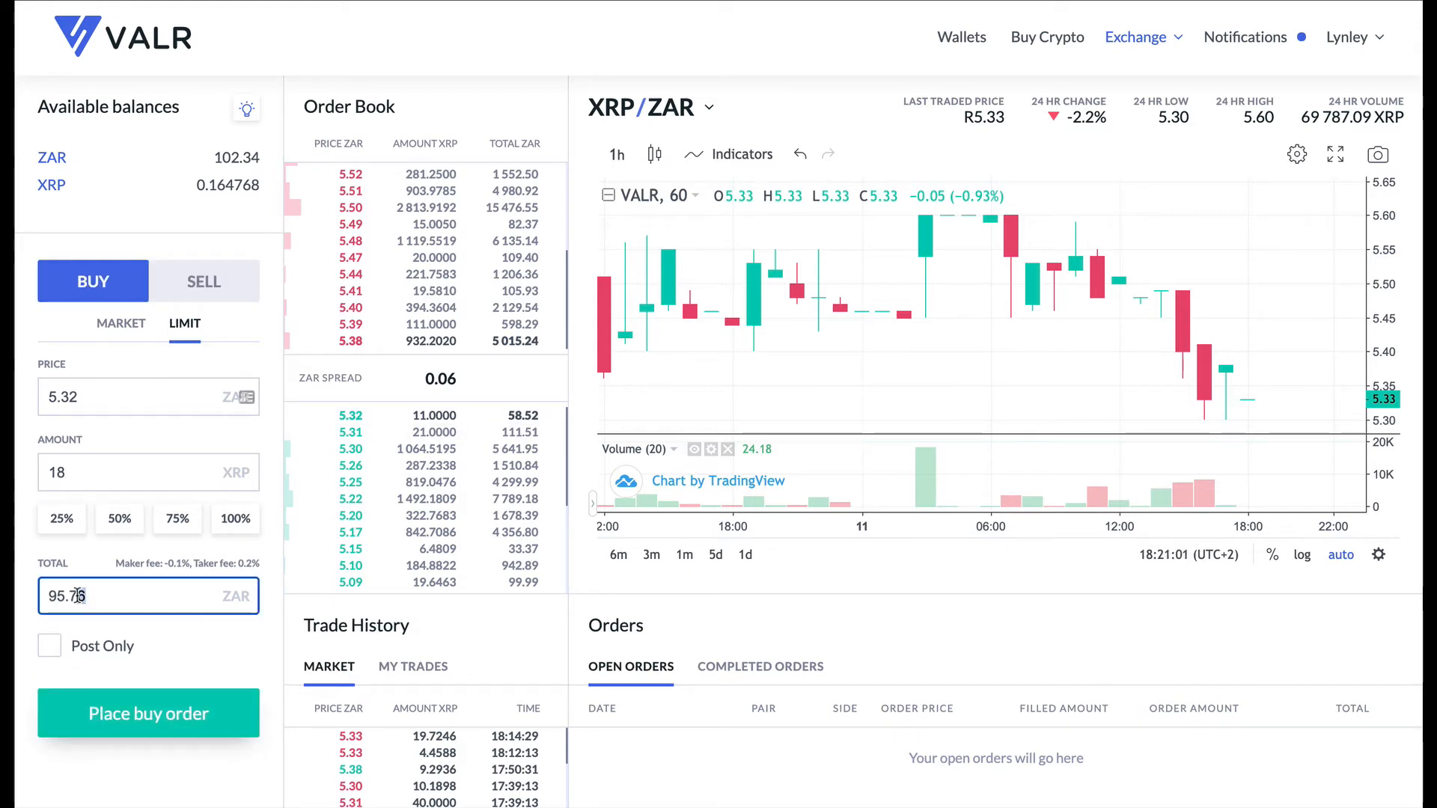
pyautogui.click(65, 468)
pyautogui.write('.0')
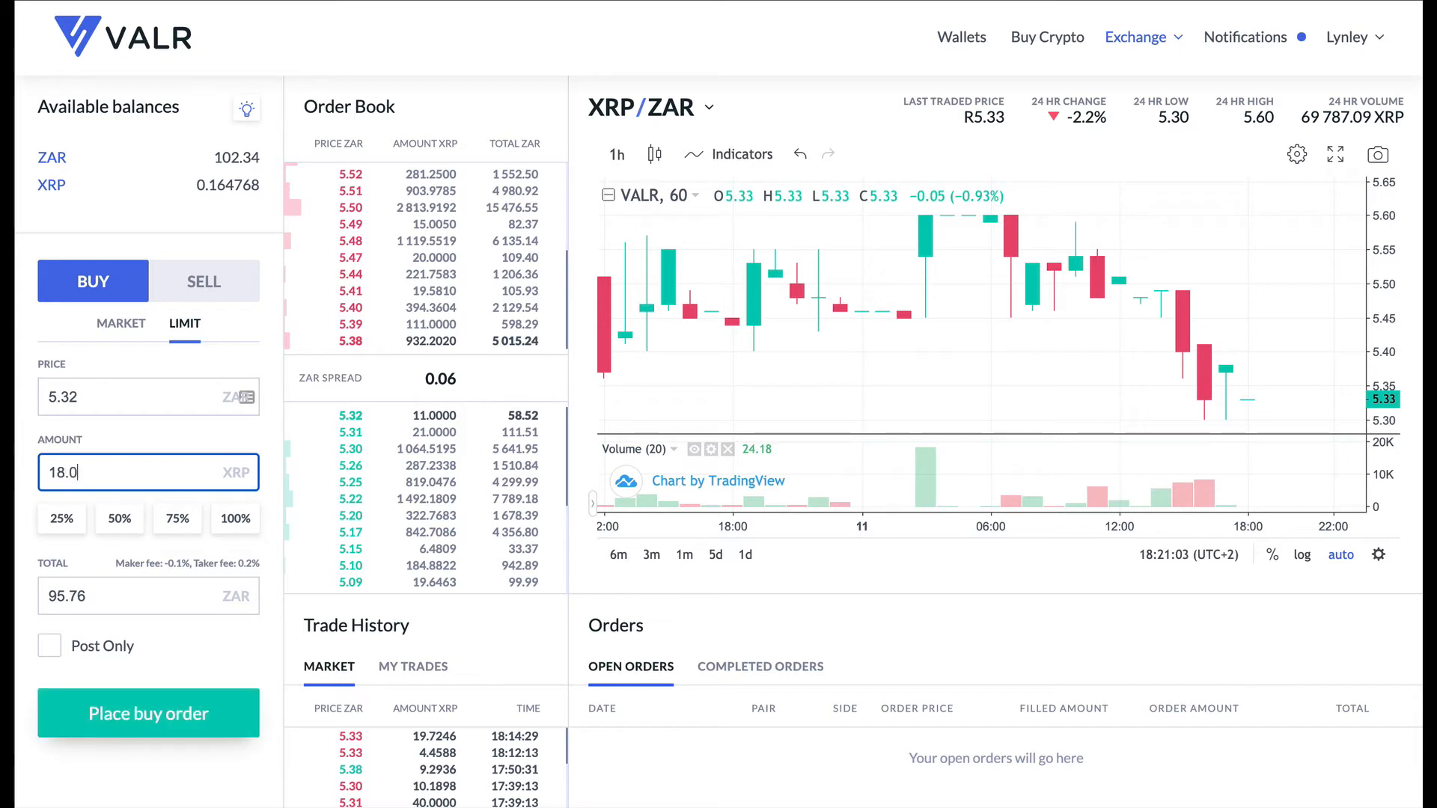
pyautogui.press('BackSpace')
pyautogui.write('9')
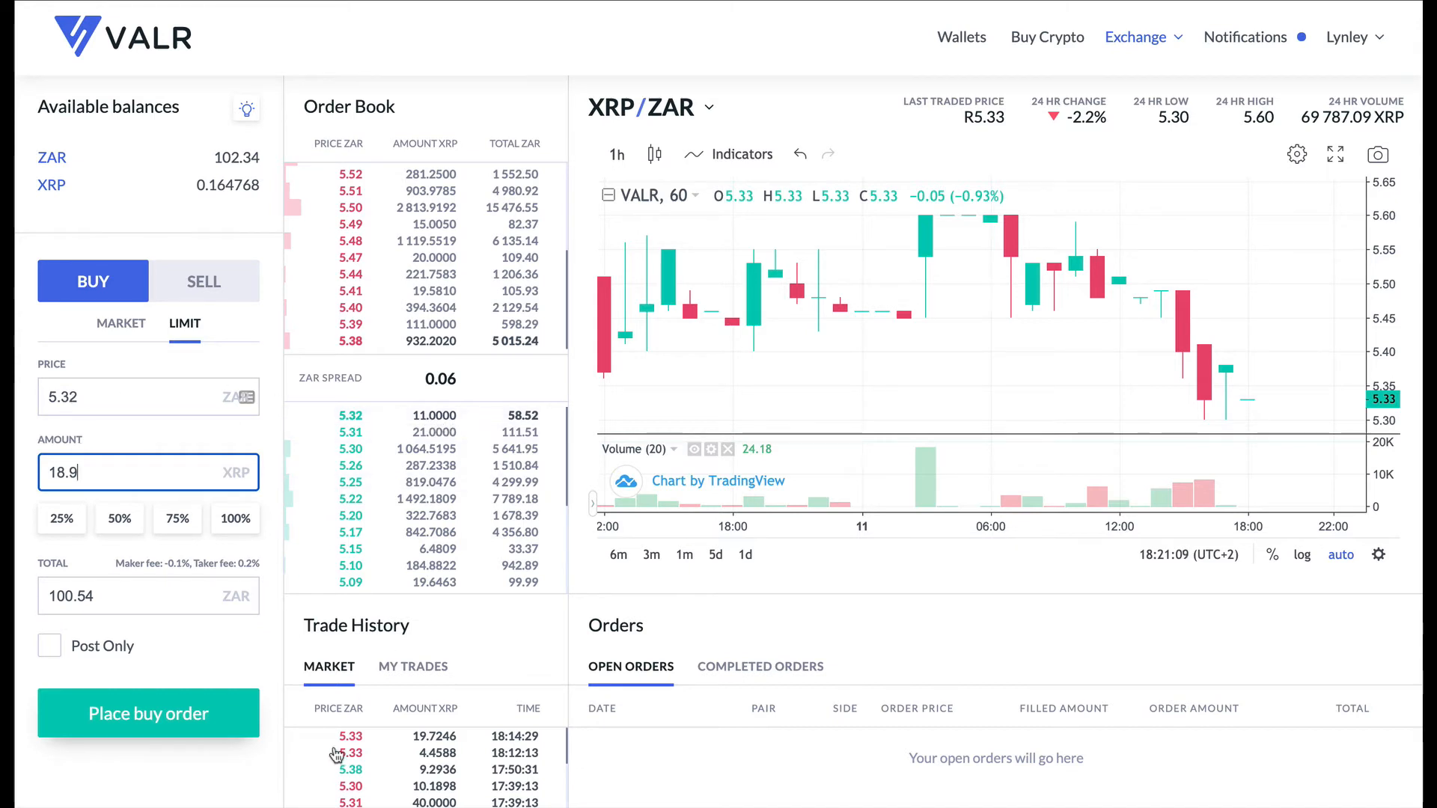
pyautogui.click(131, 716)
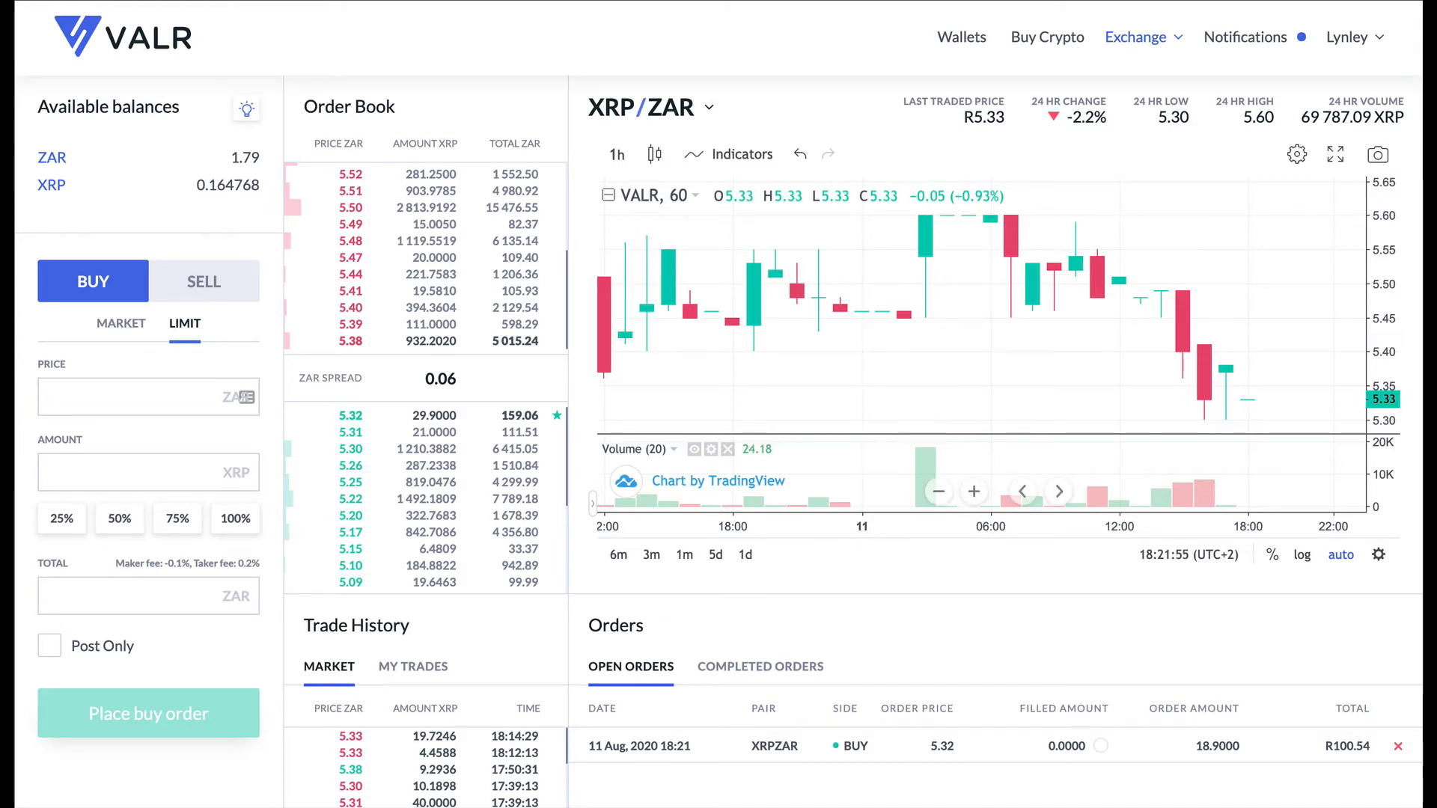
pyautogui.press('super+Tab')
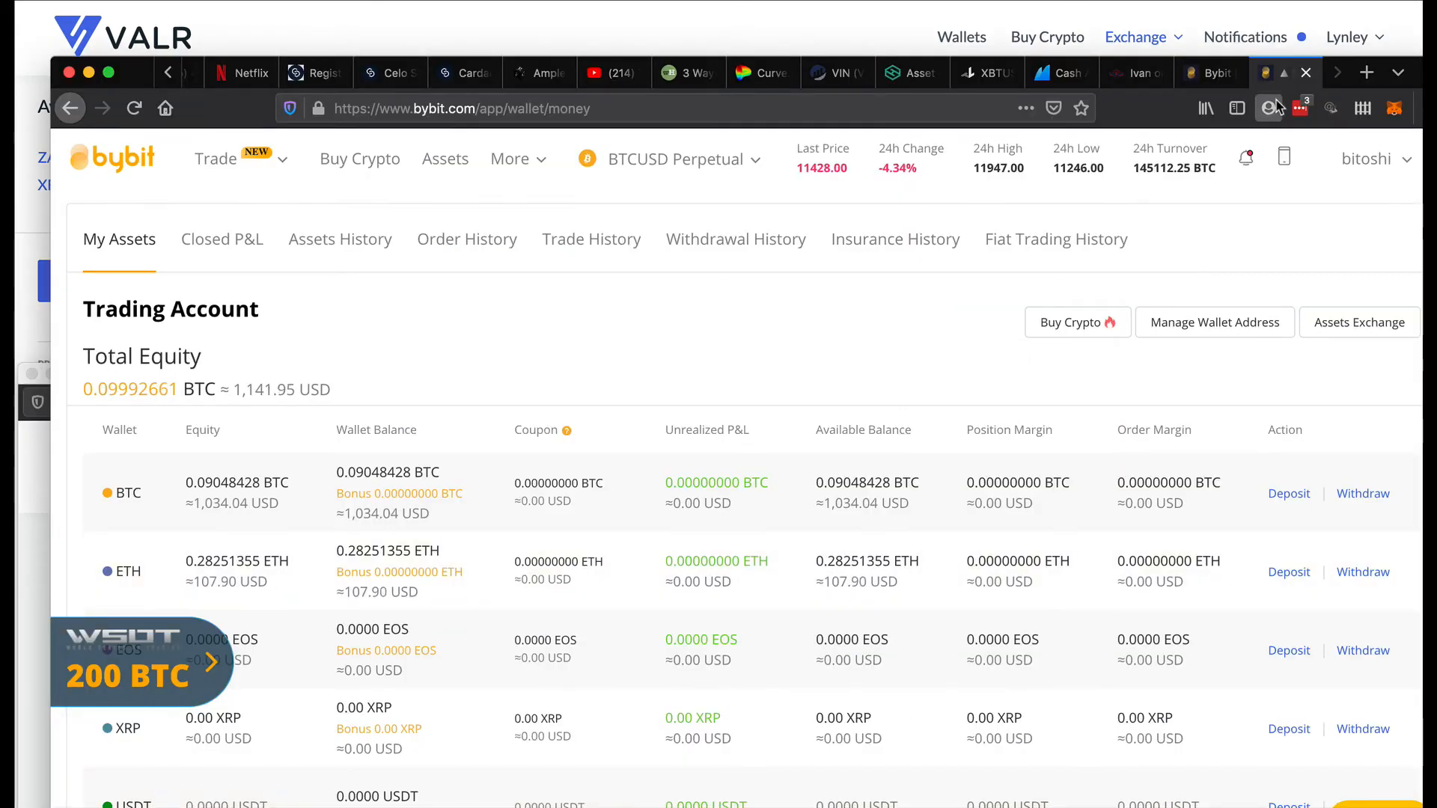
# Load binance.com in a new browser tab and go to its login page.
pyautogui.click(1367, 73)
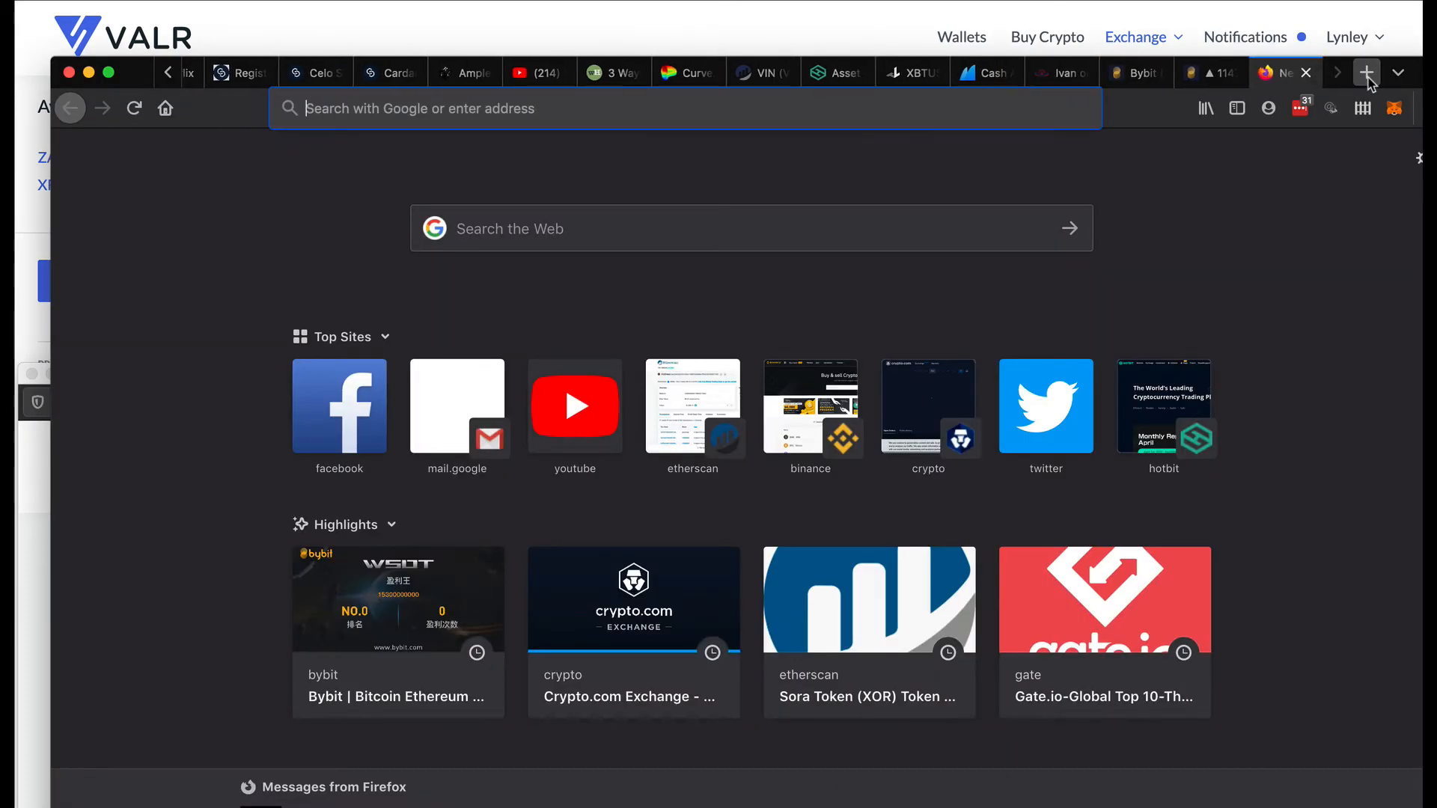
pyautogui.write('binance.com/')
pyautogui.press('Return')
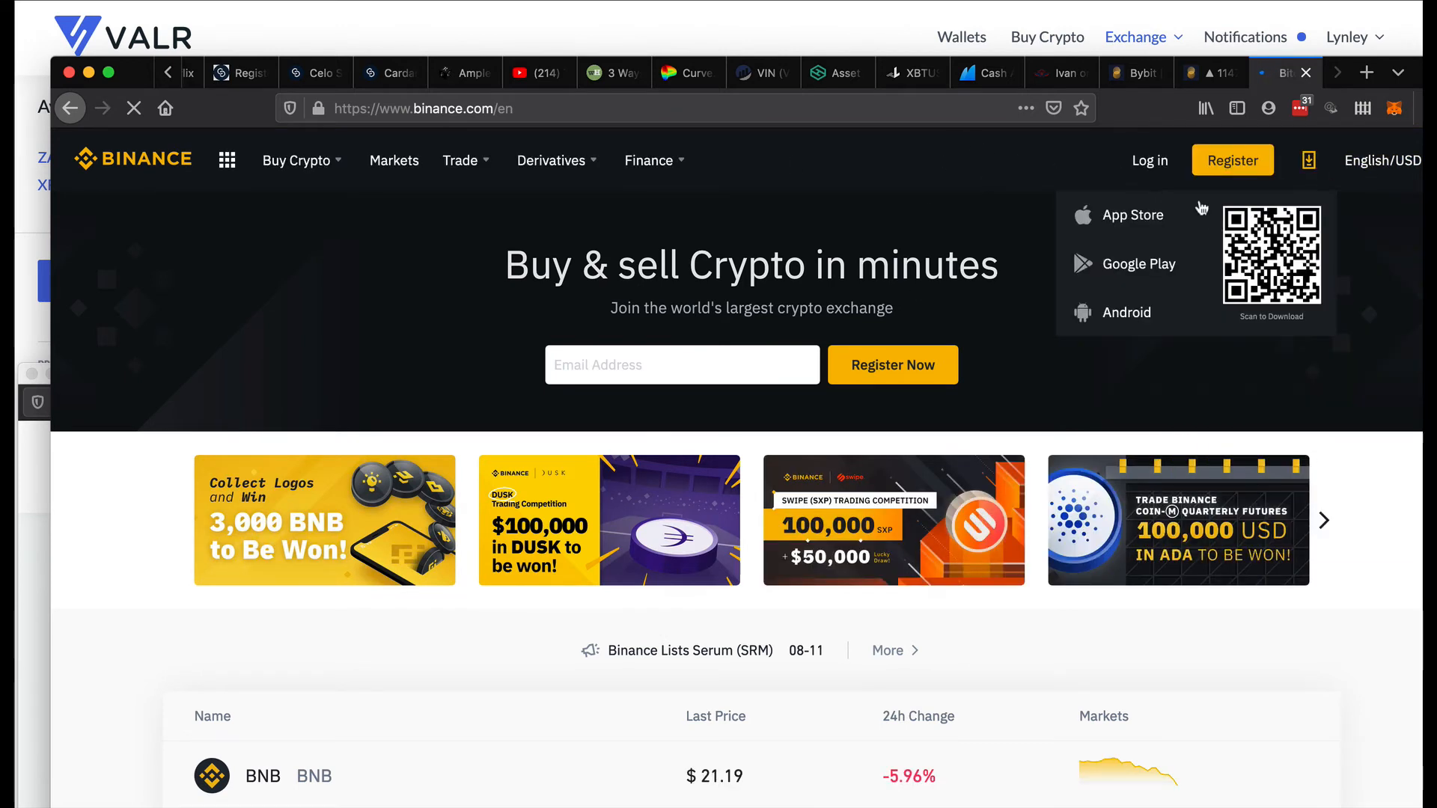
pyautogui.click(1147, 166)
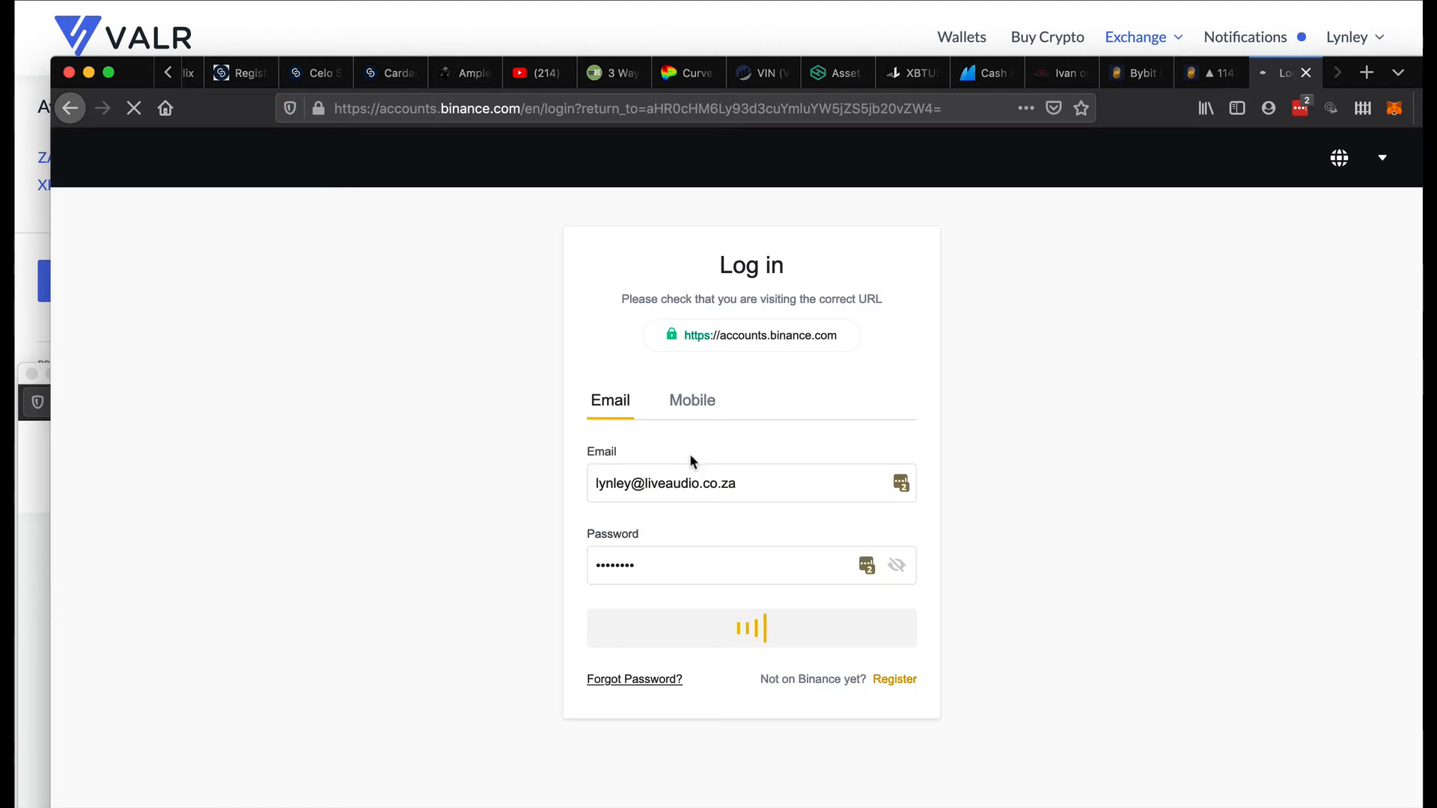
# Log in to Binance with the saved login and open the Spot wallet.
pyautogui.click(834, 487)
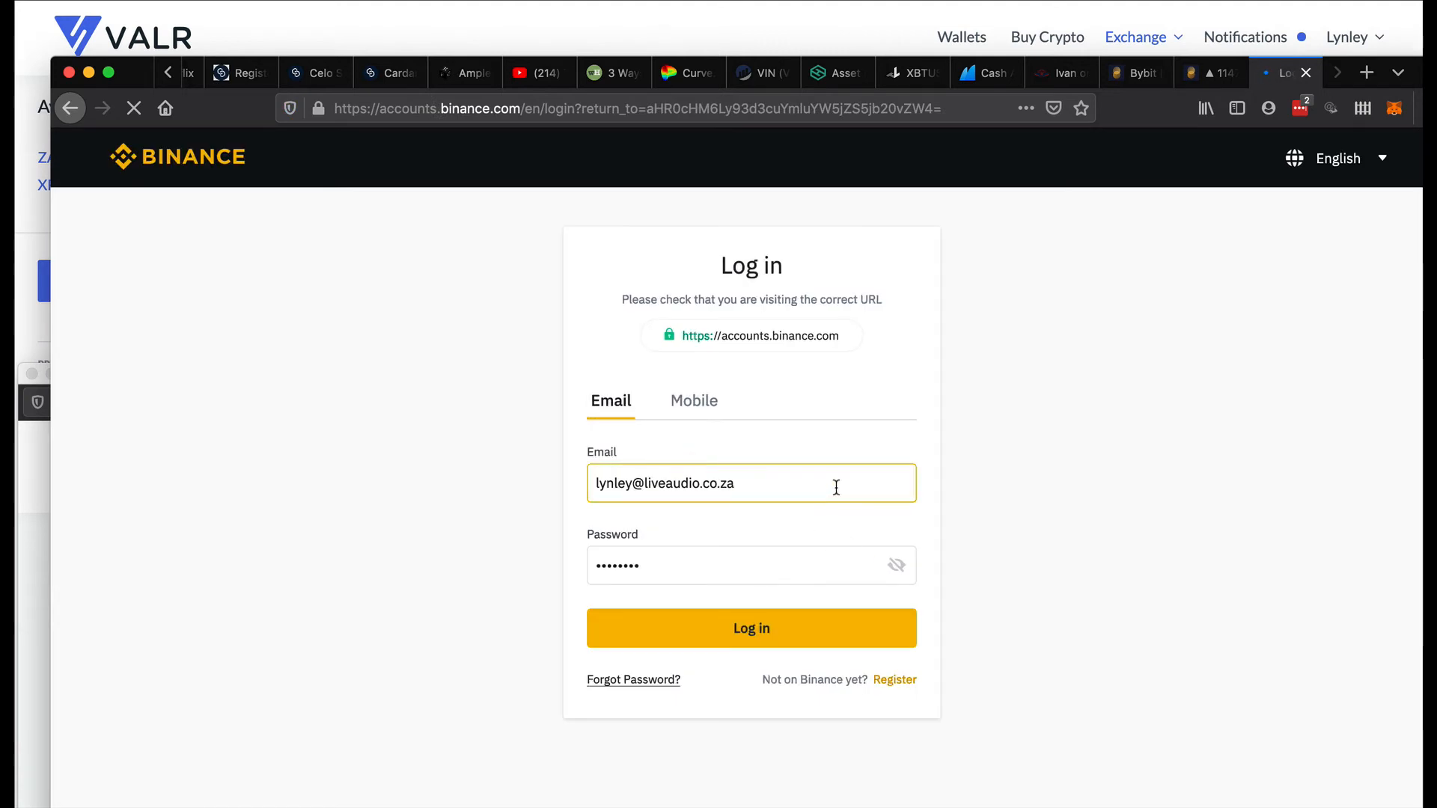
pyautogui.press('Down')
pyautogui.press('Return')
pyautogui.click(868, 489)
pyautogui.click(788, 474)
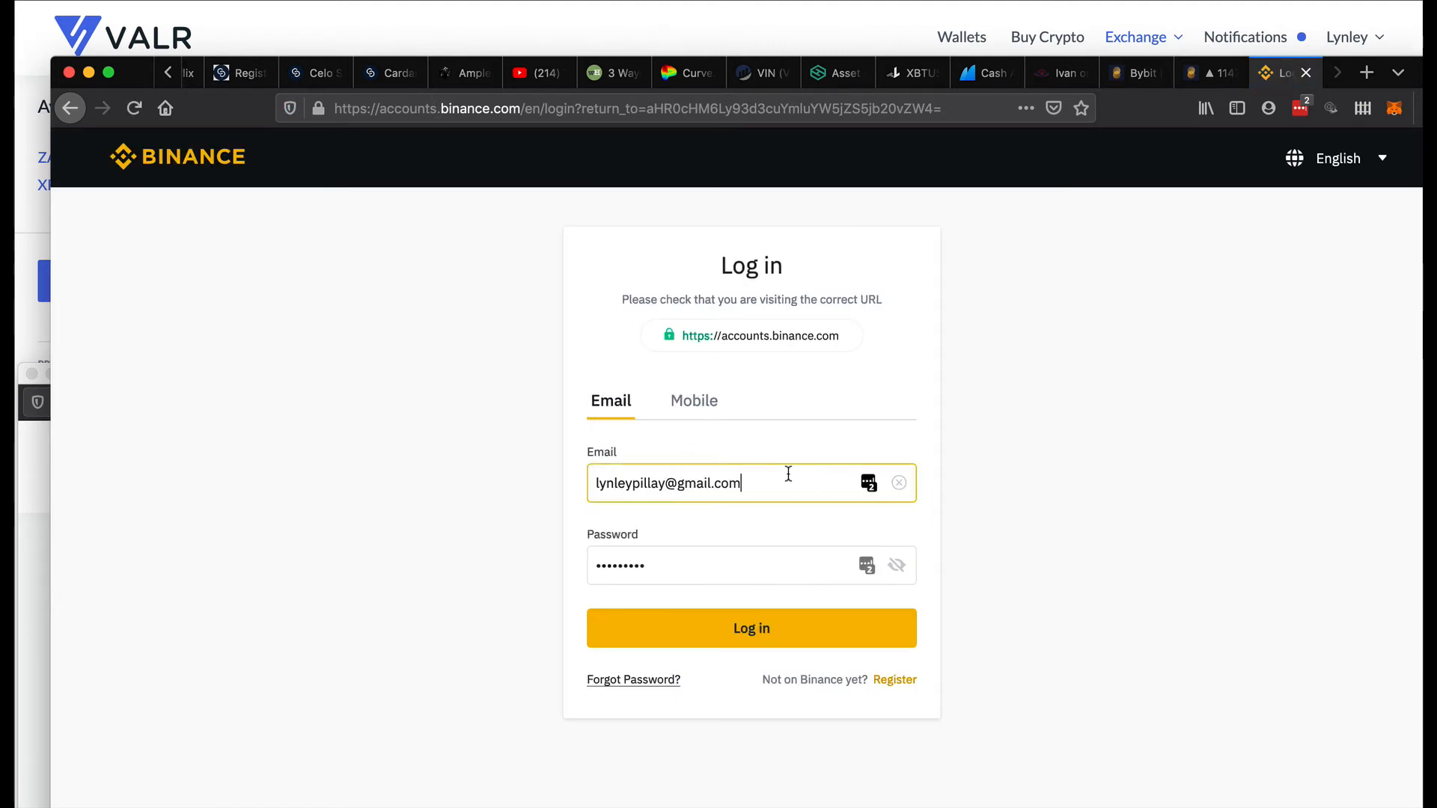
pyautogui.click(868, 482)
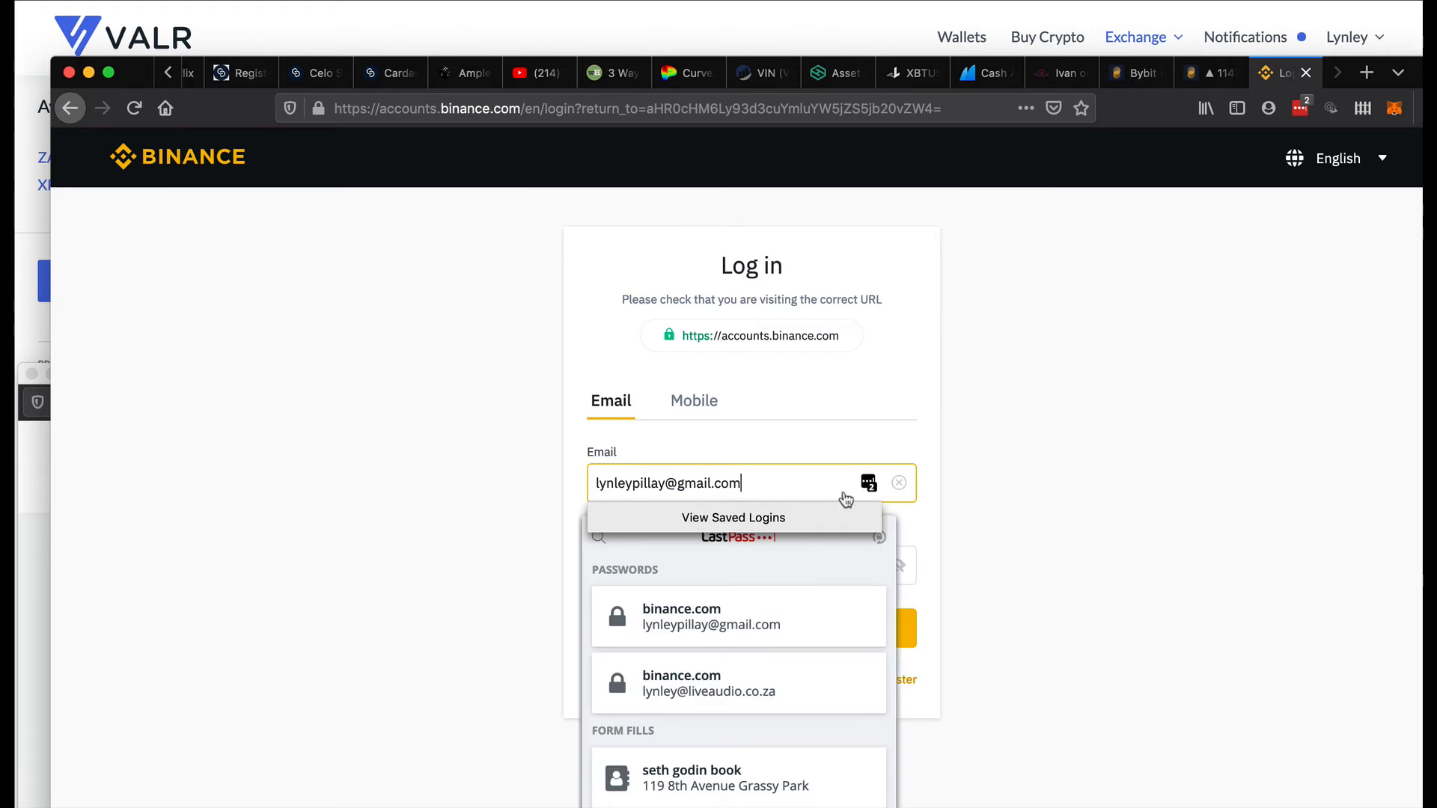
pyautogui.click(705, 636)
pyautogui.click(759, 632)
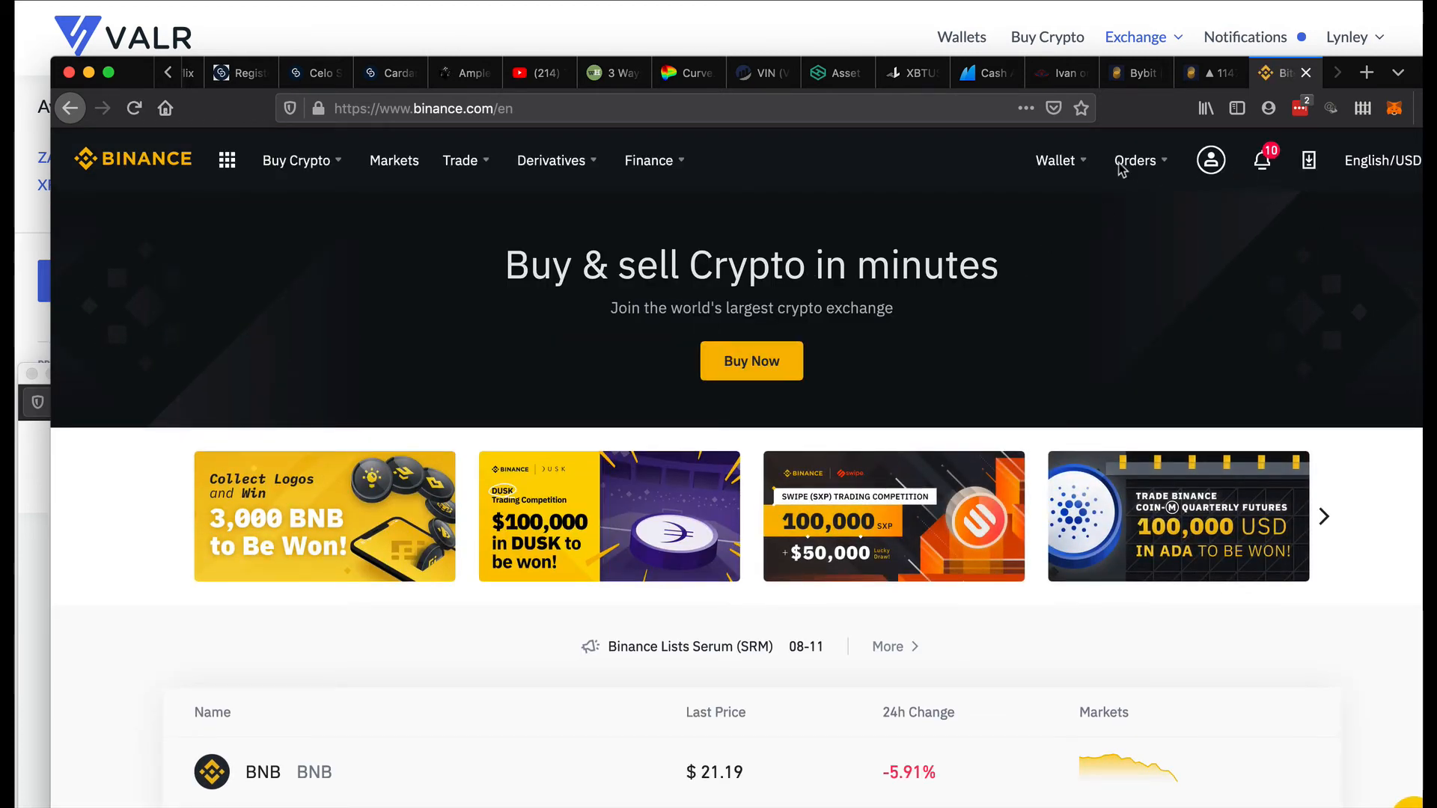
pyautogui.moveTo(1077, 160)
pyautogui.click(1058, 249)
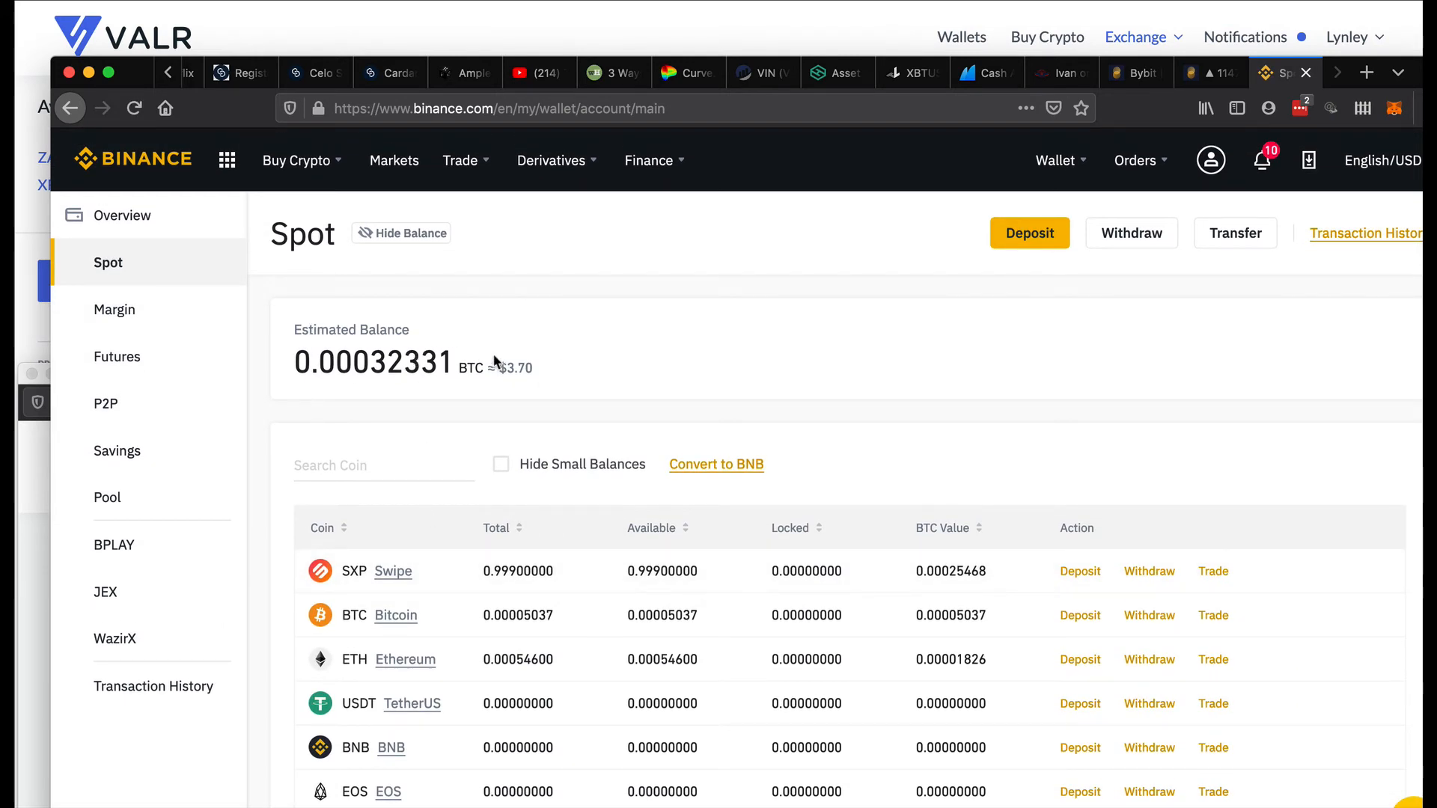
# Find XRP in the Spot wallet, open its deposit page past the tag warning, and copy the address.
pyautogui.scroll(-2, 443, 638)
pyautogui.scroll(2, 443, 637)
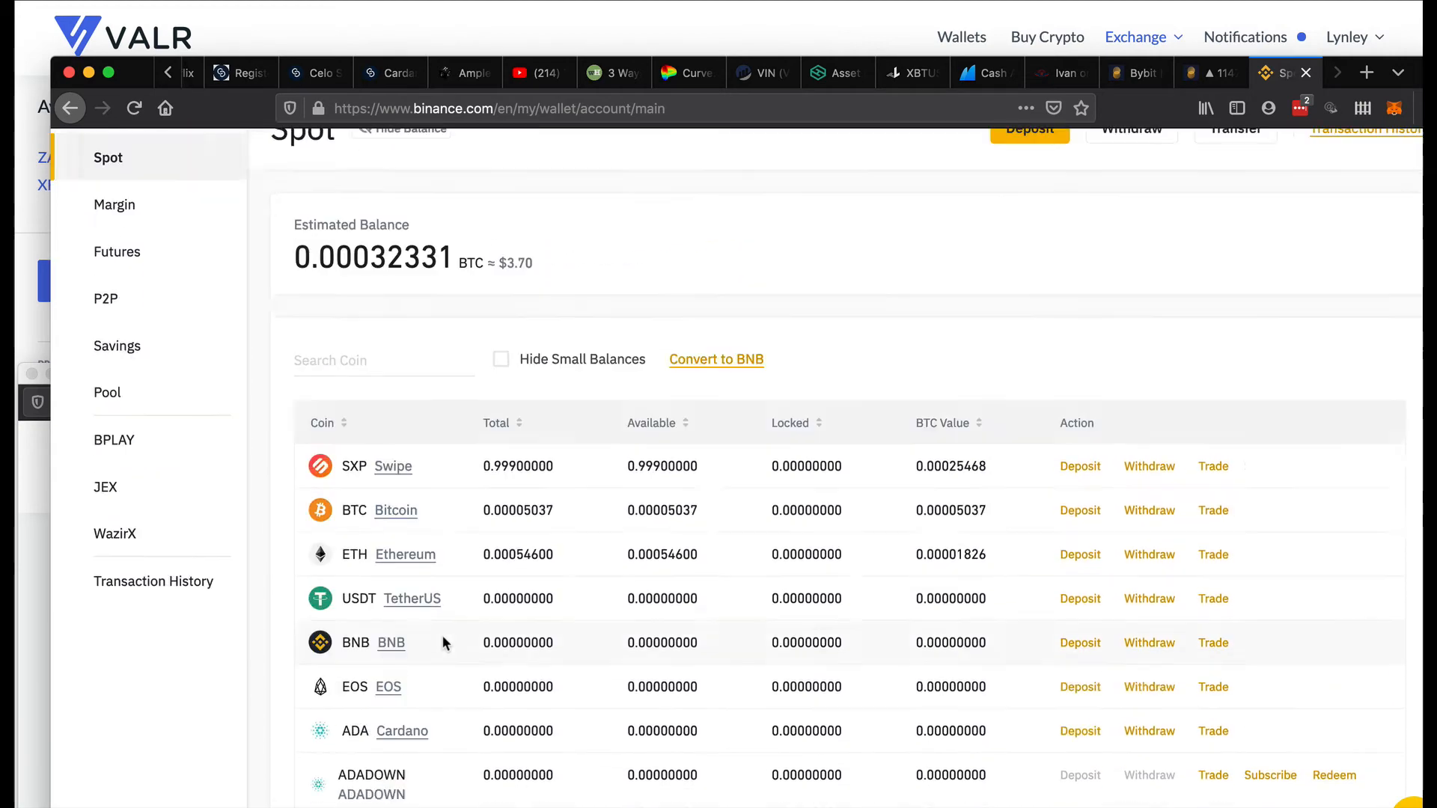
pyautogui.click(324, 471)
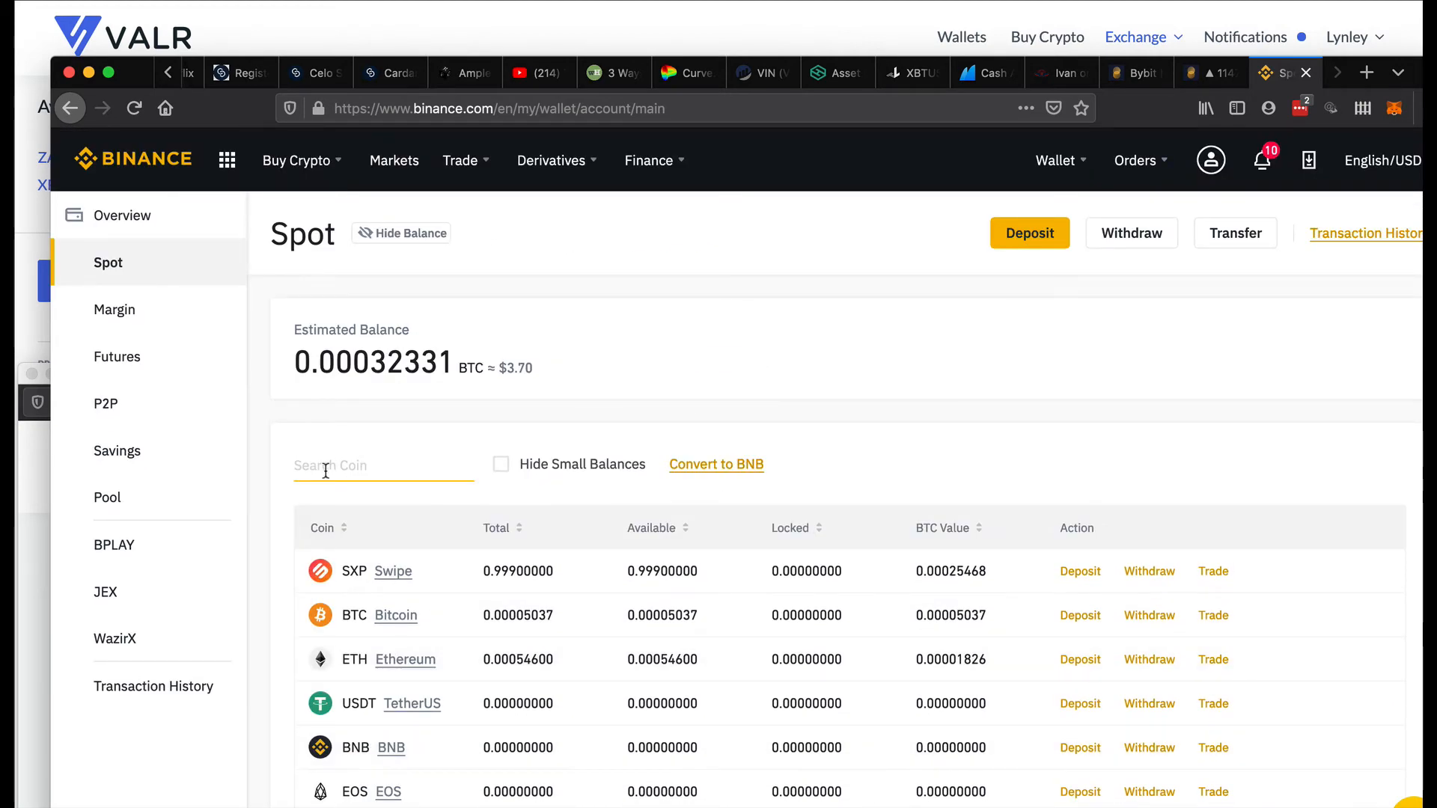
pyautogui.write('xrp')
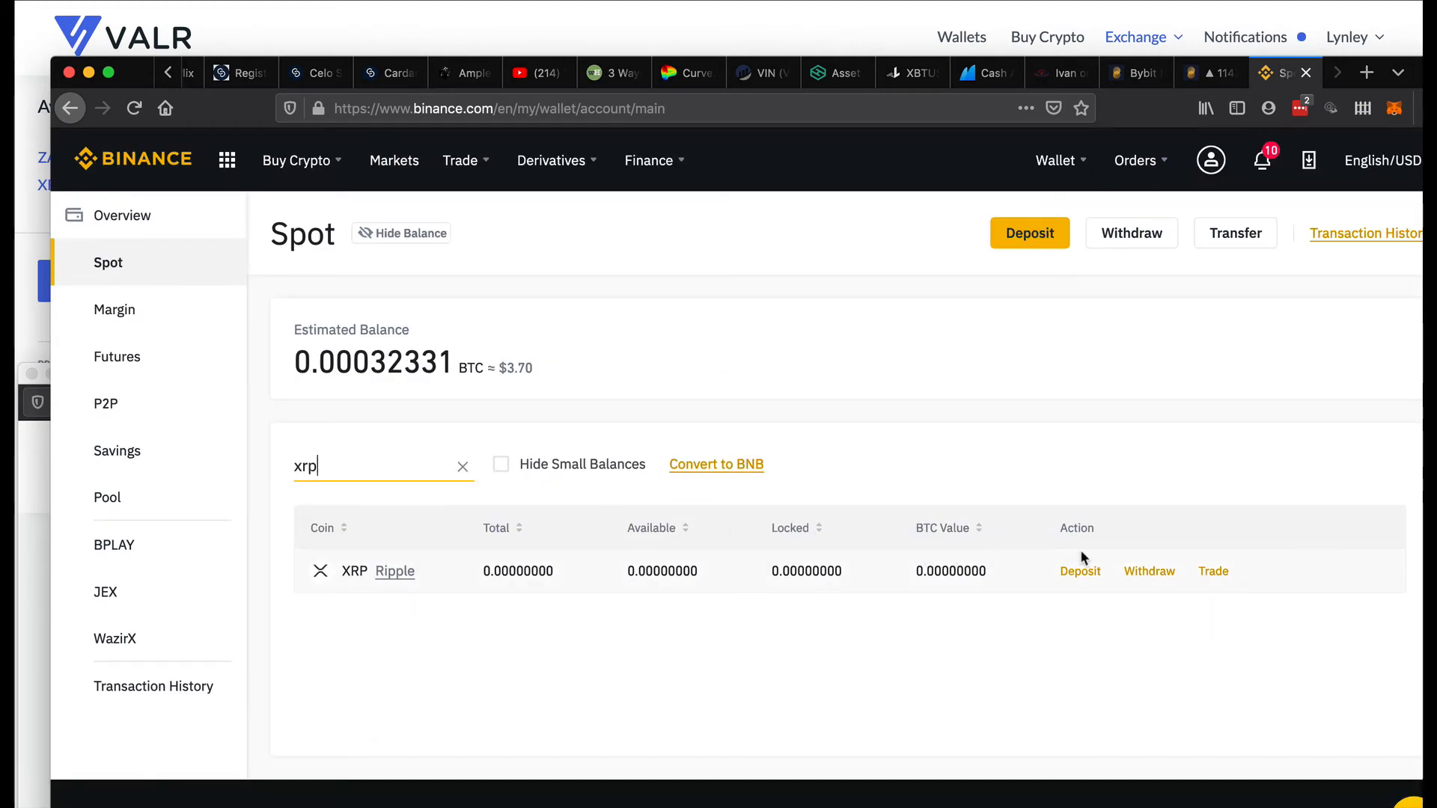
pyautogui.click(1080, 570)
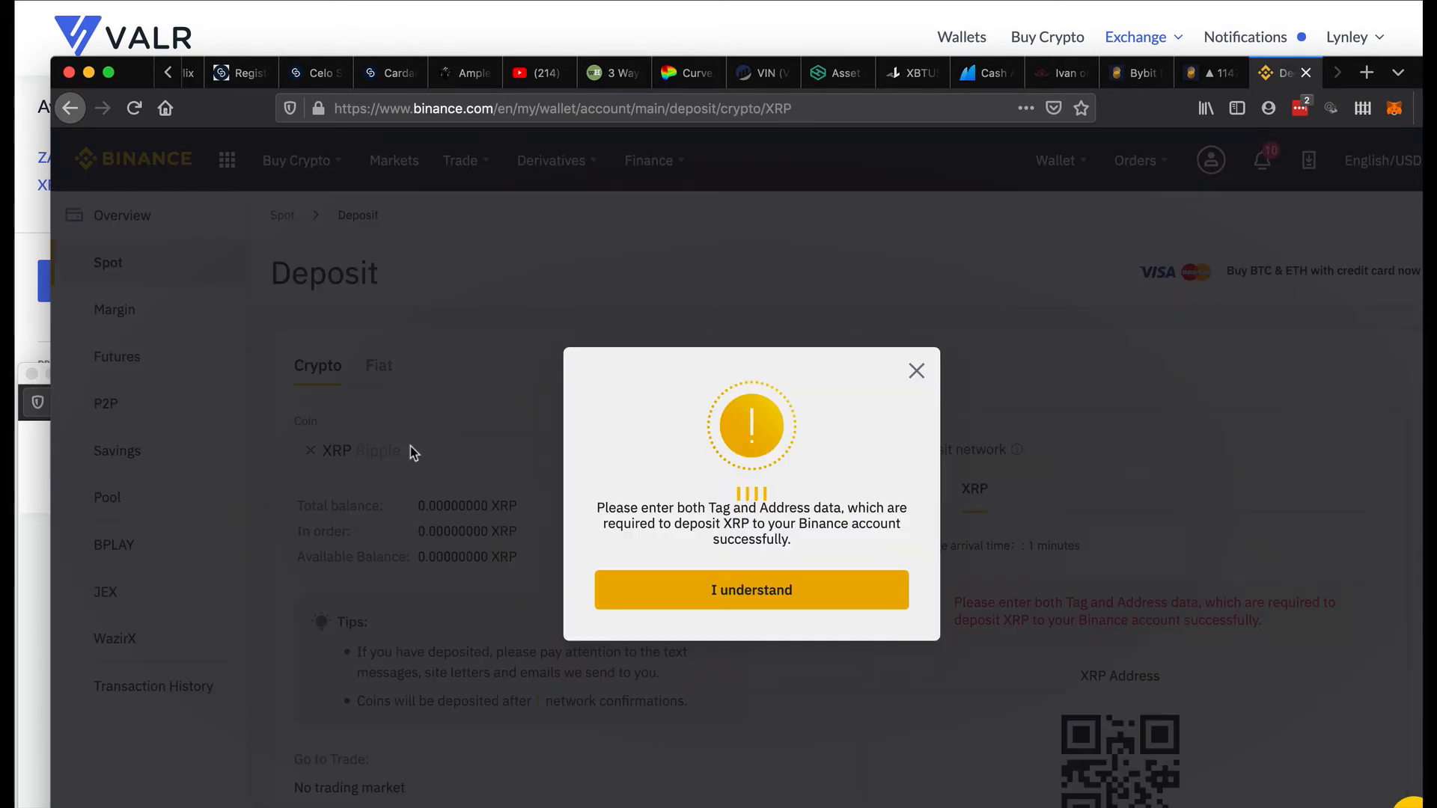
pyautogui.click(837, 590)
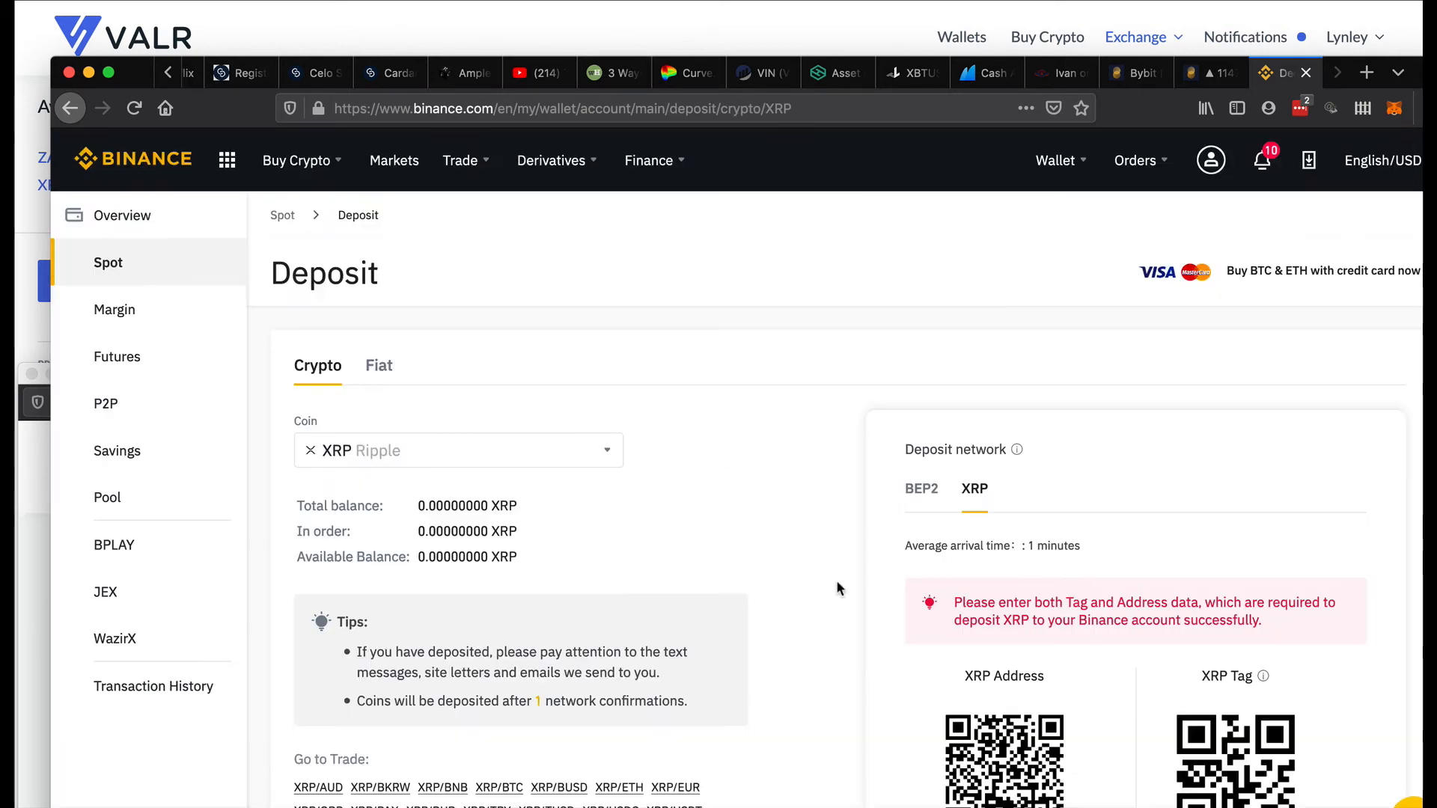
pyautogui.scroll(-4, 703, 691)
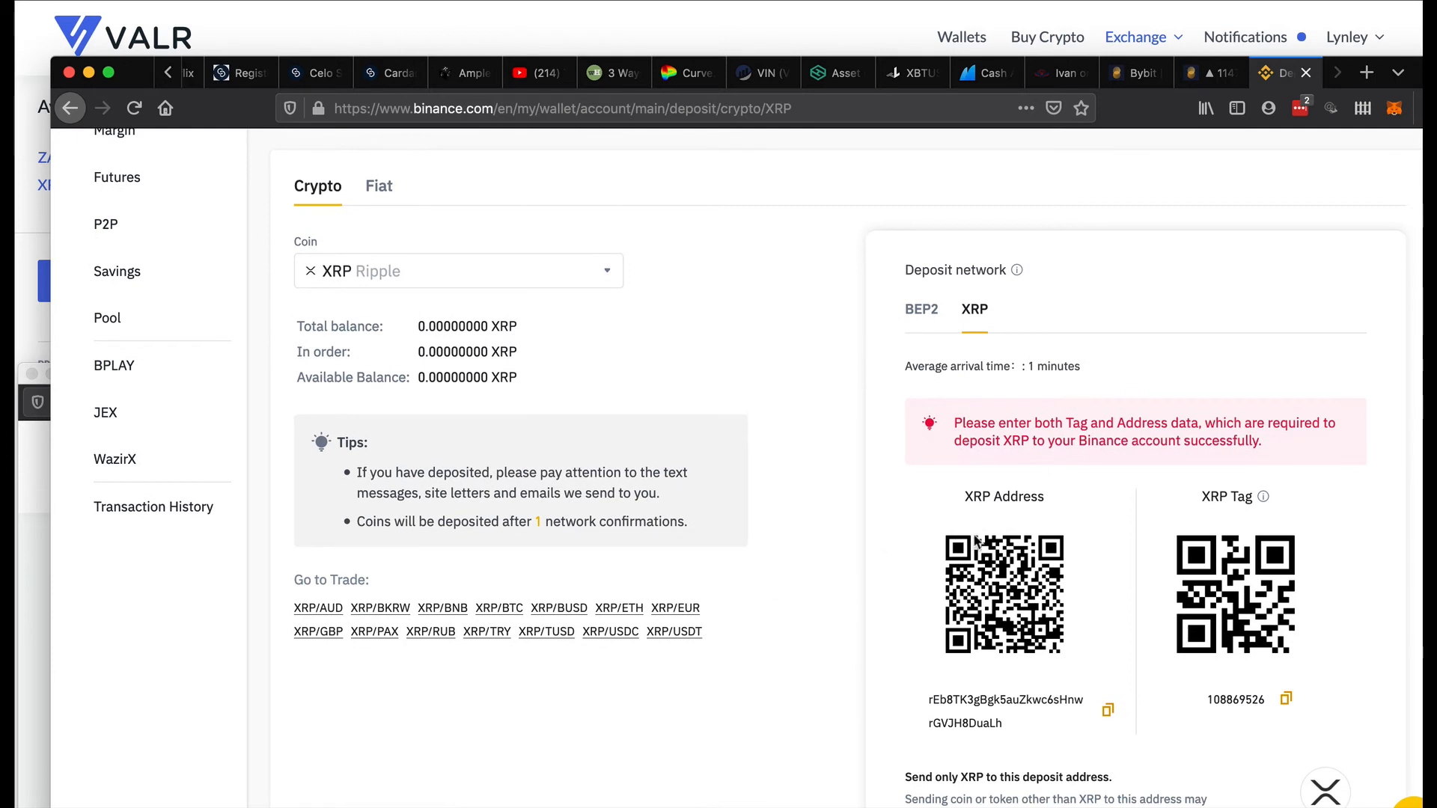
pyautogui.scroll(-1, 1032, 637)
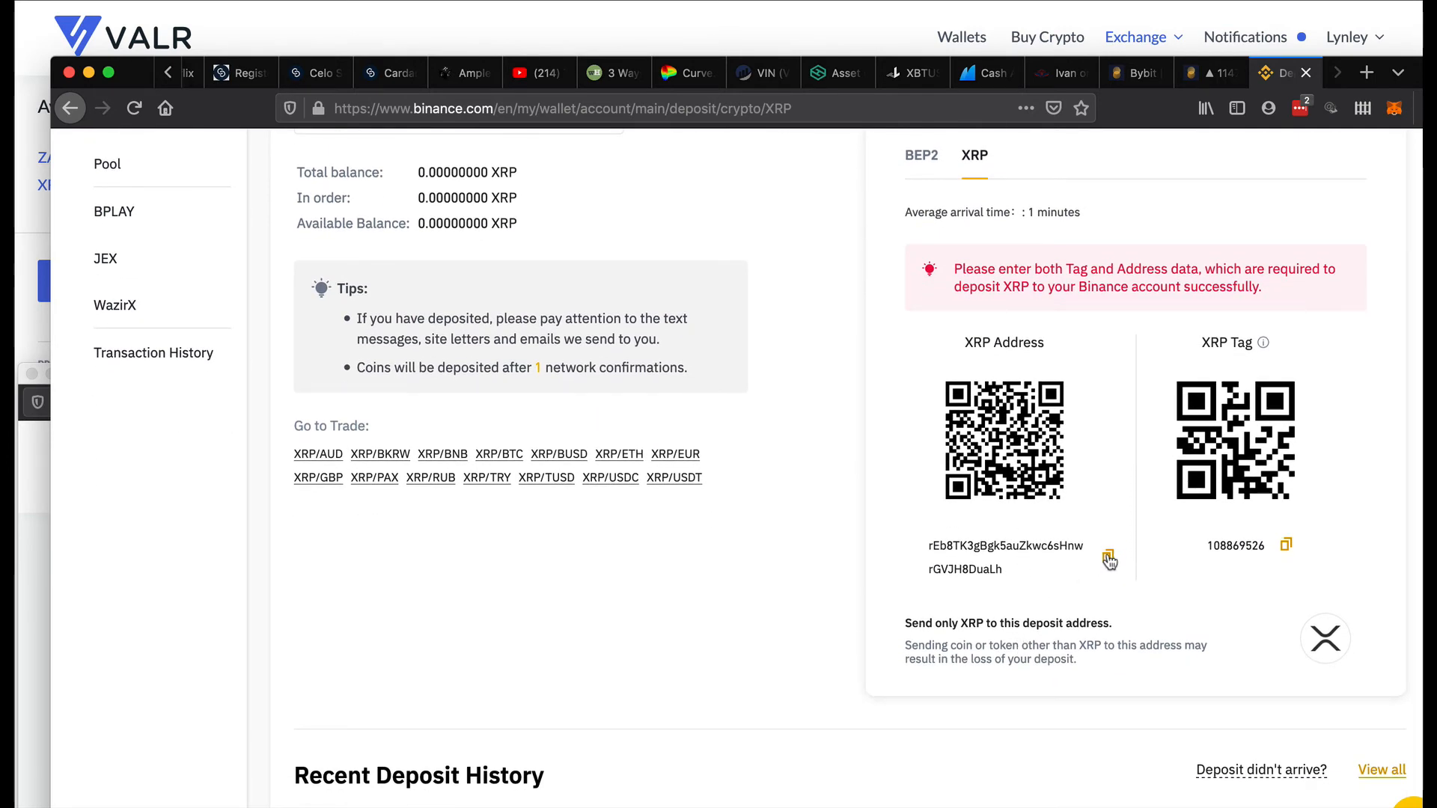
pyautogui.click(1108, 558)
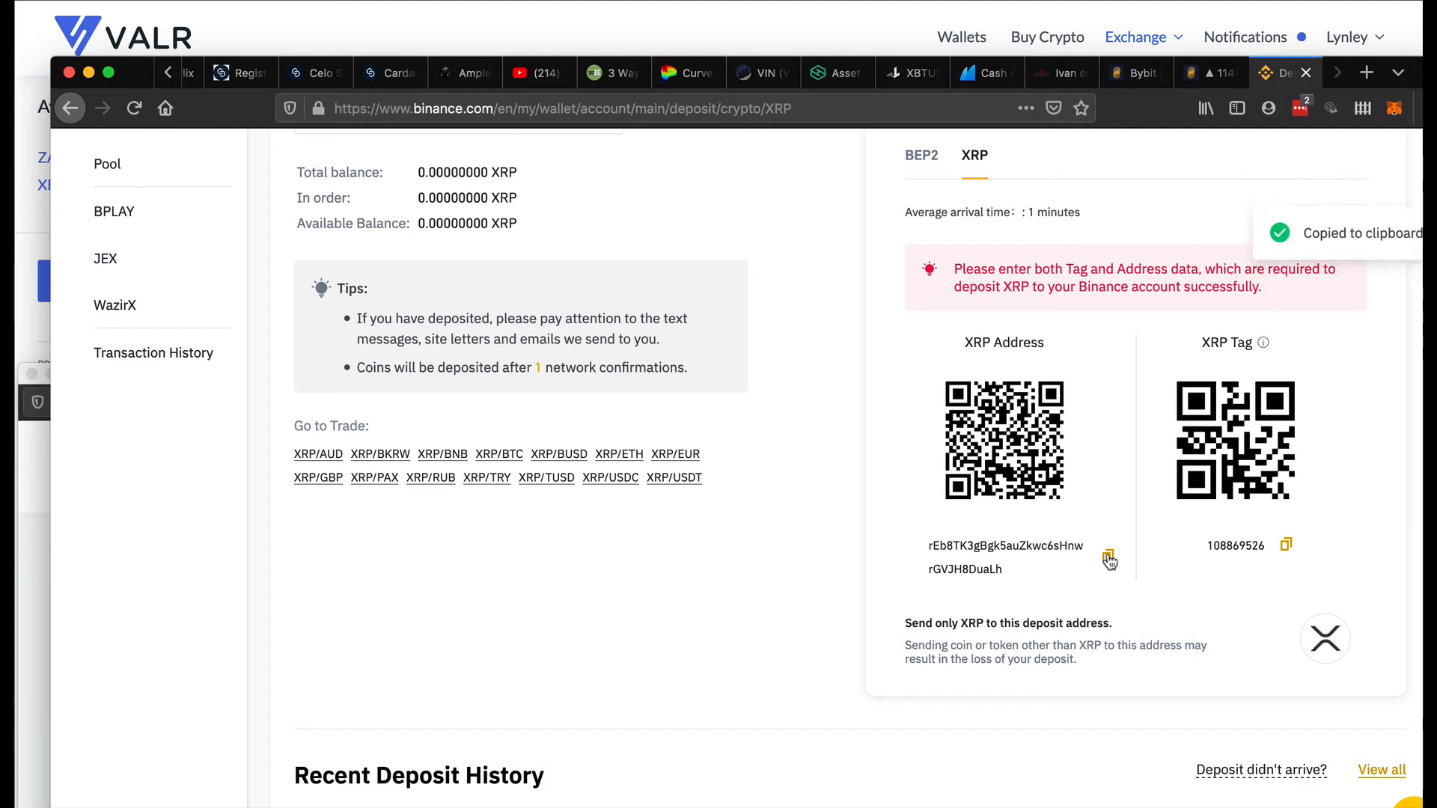
# Back in VALR, cancel the open 5.32 order and place an 18.9 XRP buy at the 5.34 ask.
pyautogui.click(769, 38)
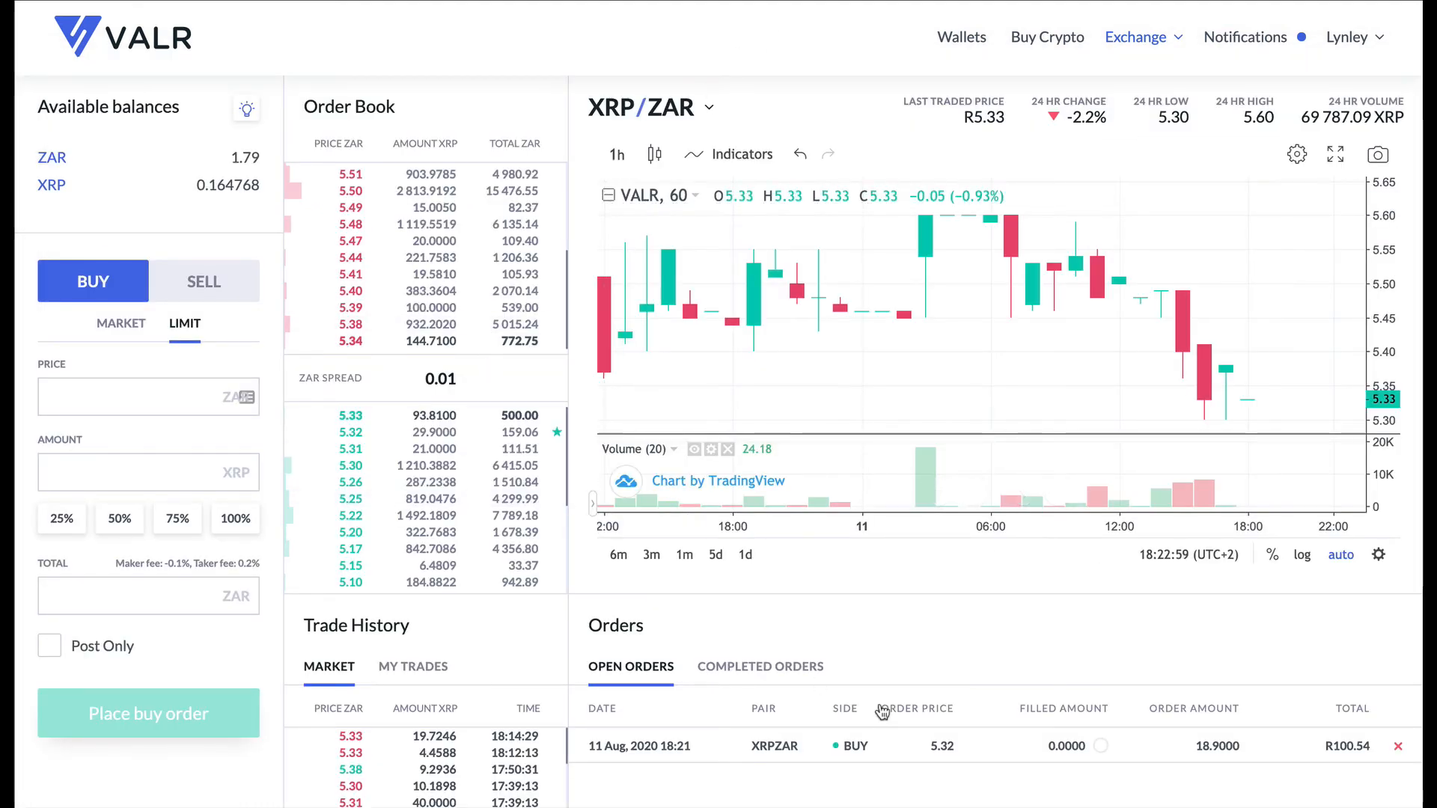
pyautogui.click(1397, 746)
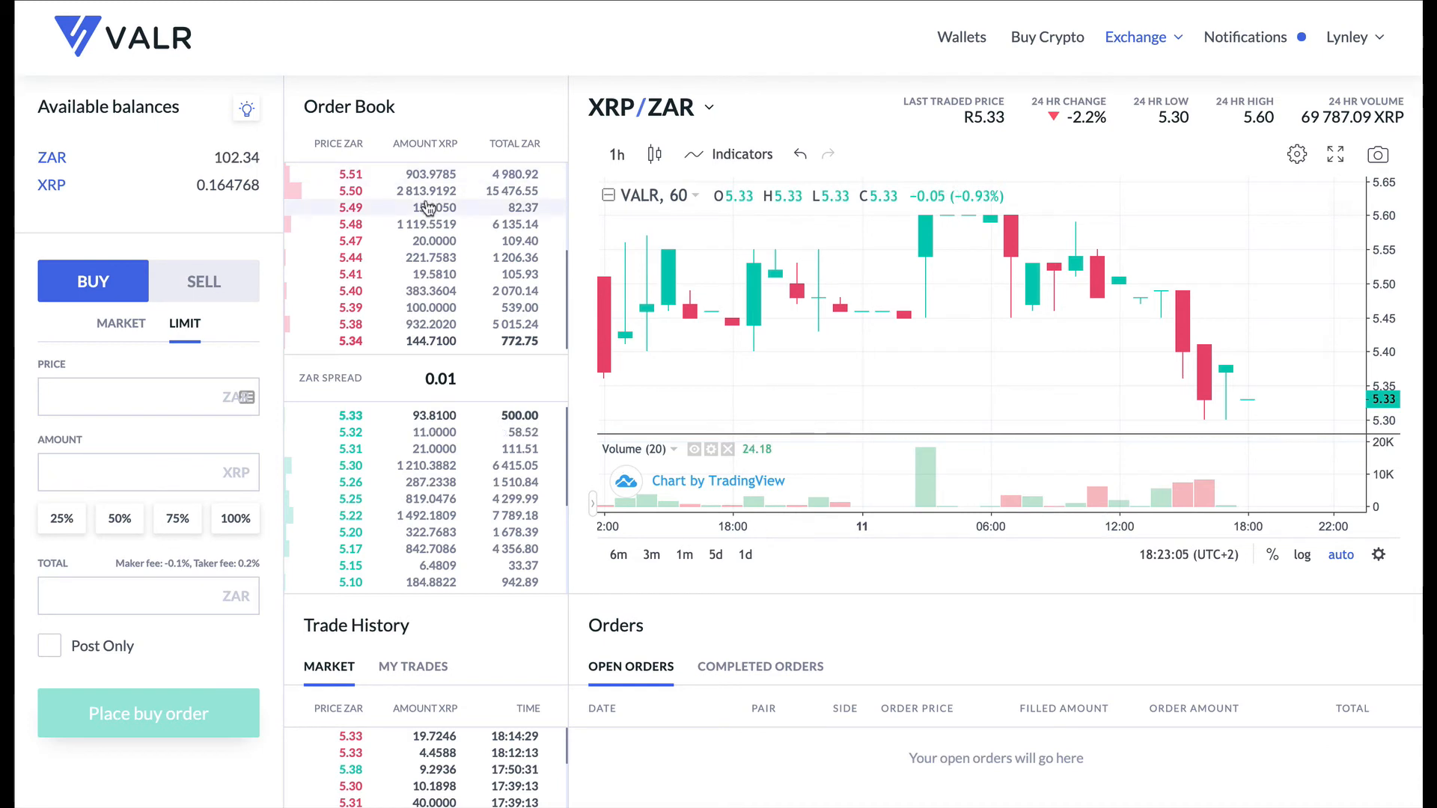
pyautogui.click(351, 342)
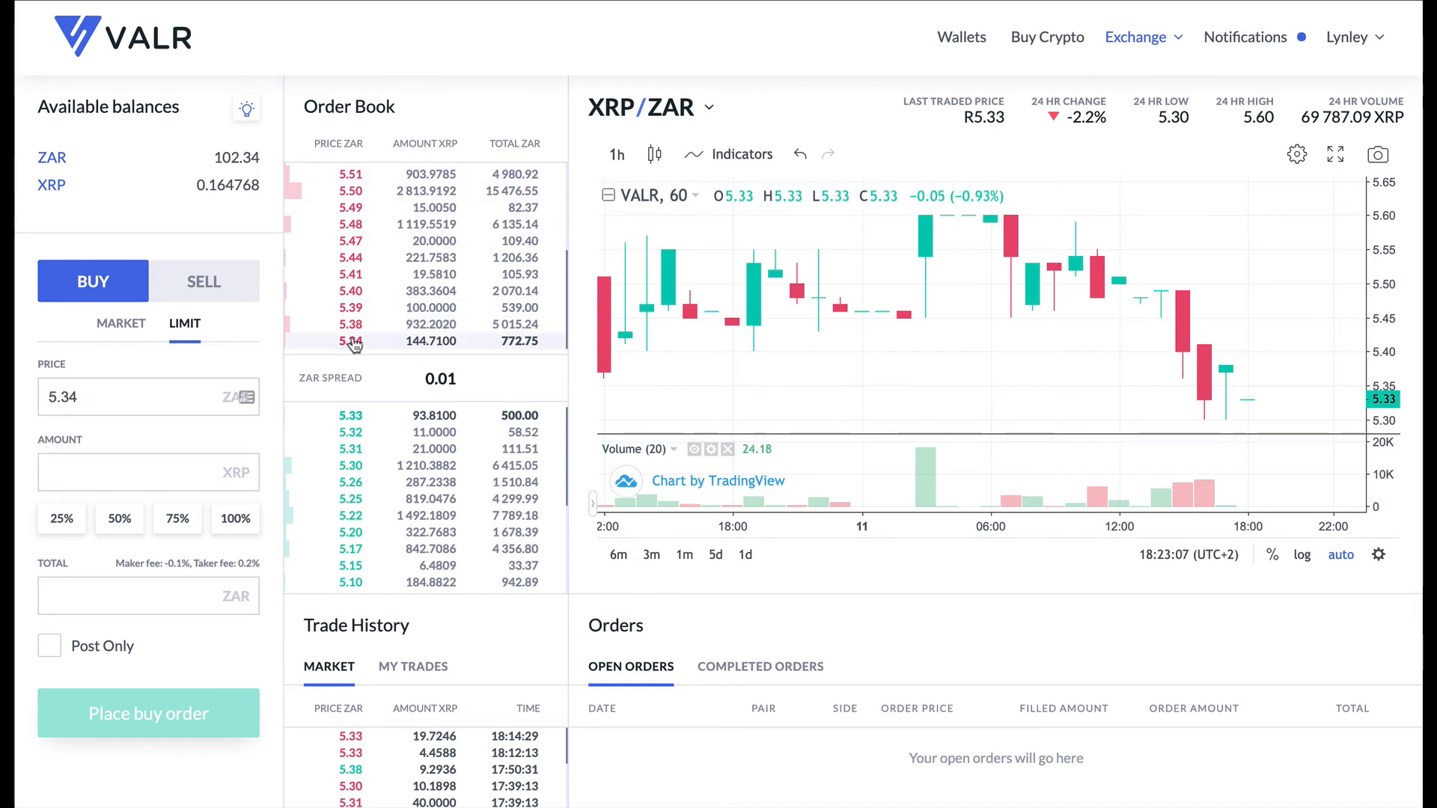
pyautogui.click(86, 470)
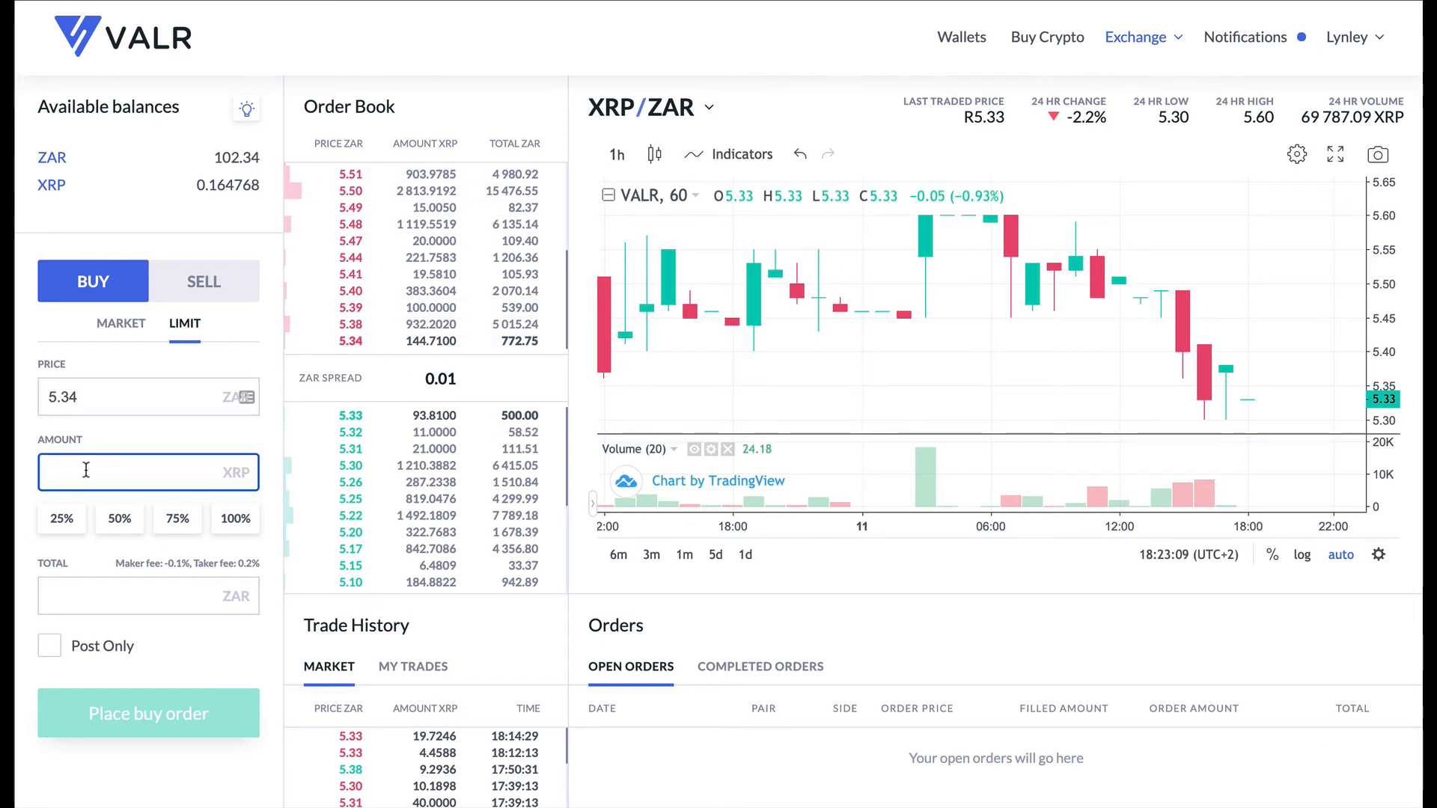
pyautogui.write('18')
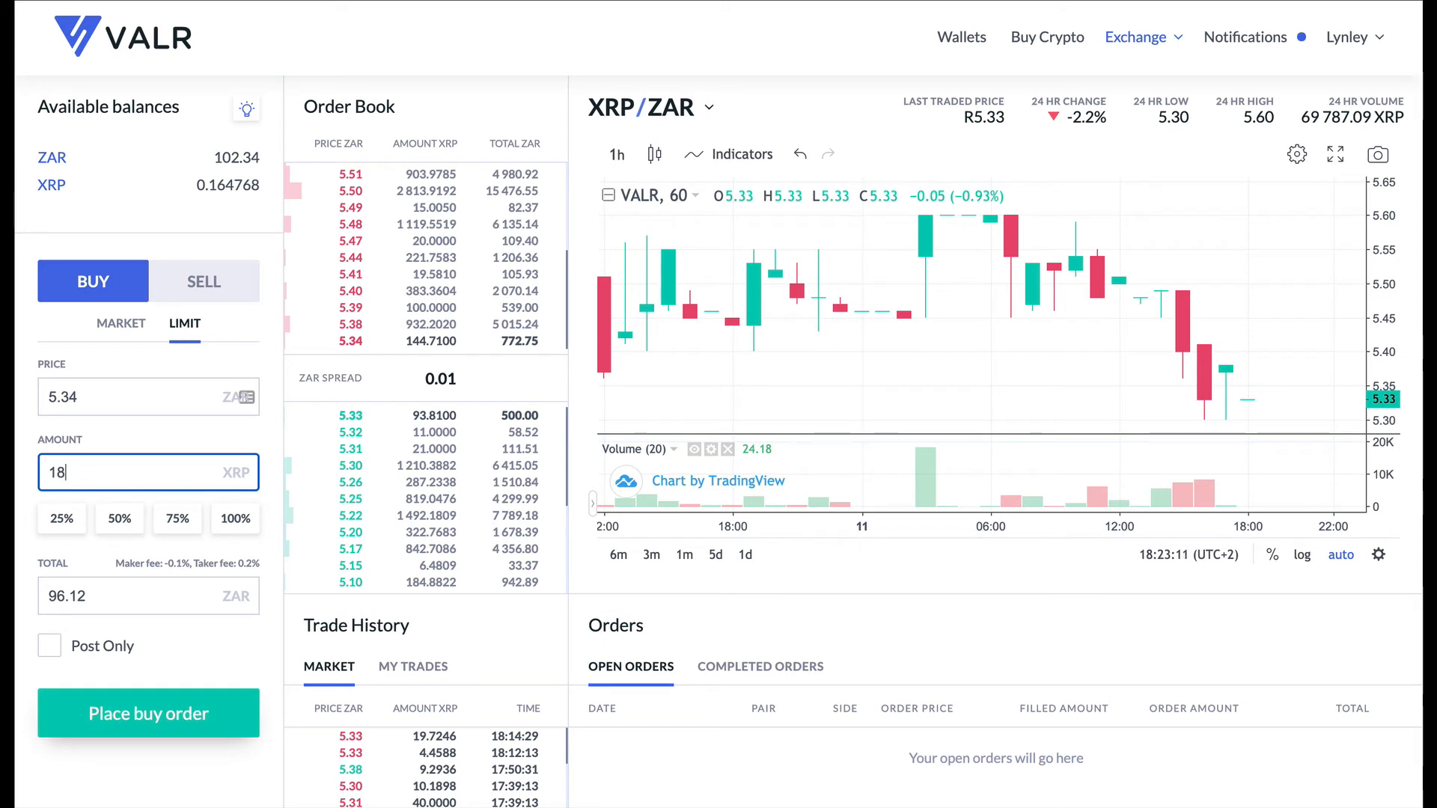
pyautogui.write('.9')
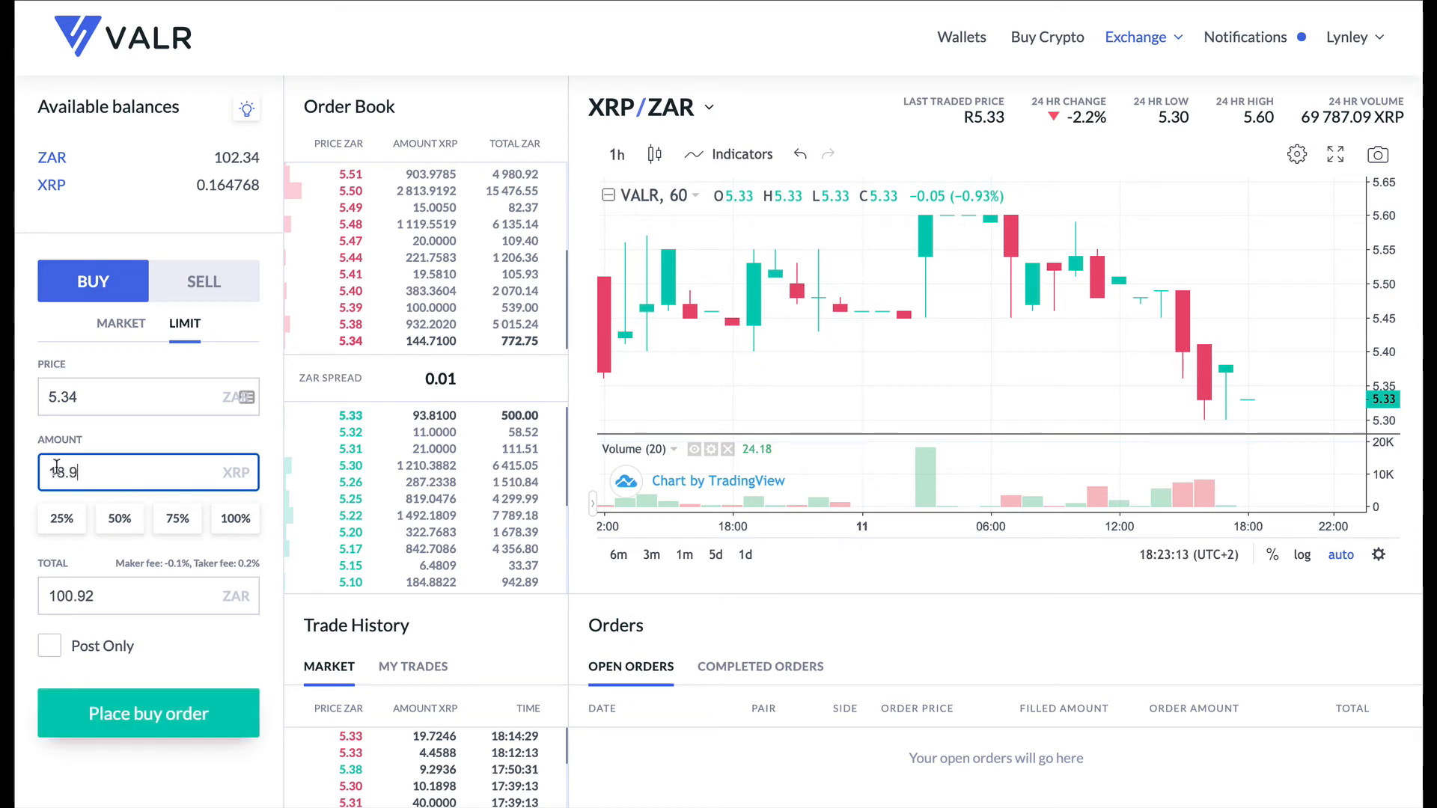
pyautogui.click(160, 718)
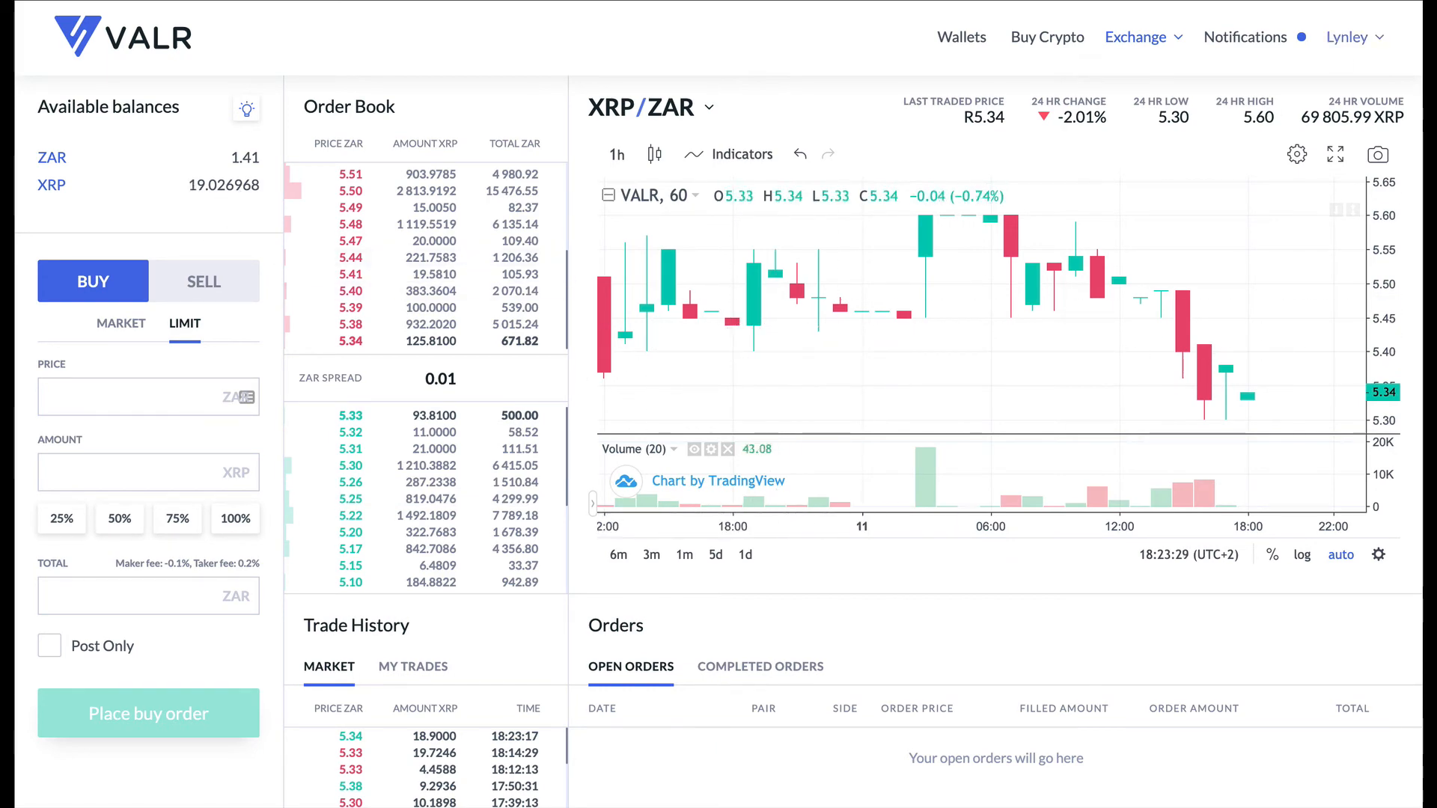
# Start a Ripple withdrawal in VALR and paste in Binance's XRP deposit address and tag.
pyautogui.click(963, 48)
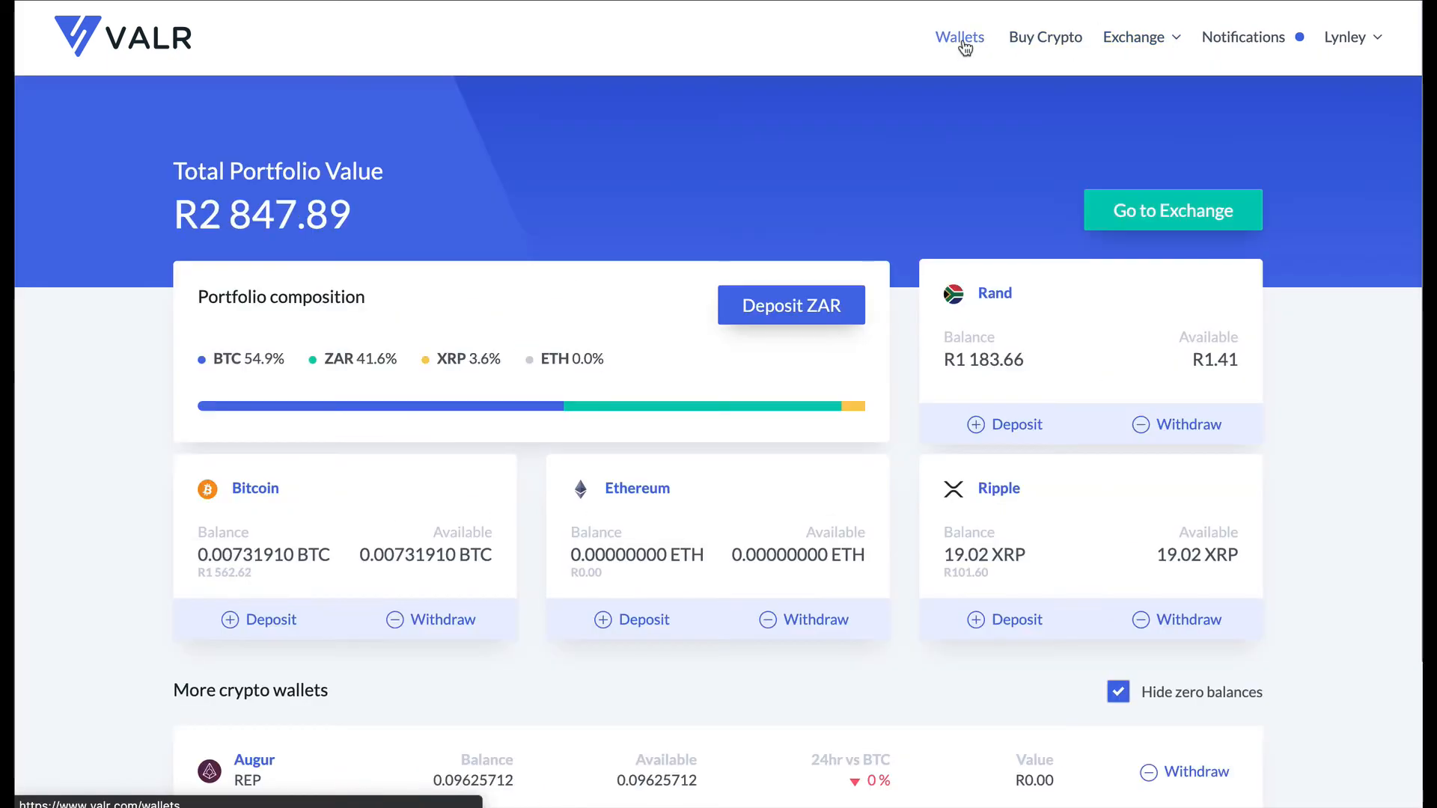
pyautogui.scroll(-1, 470, 572)
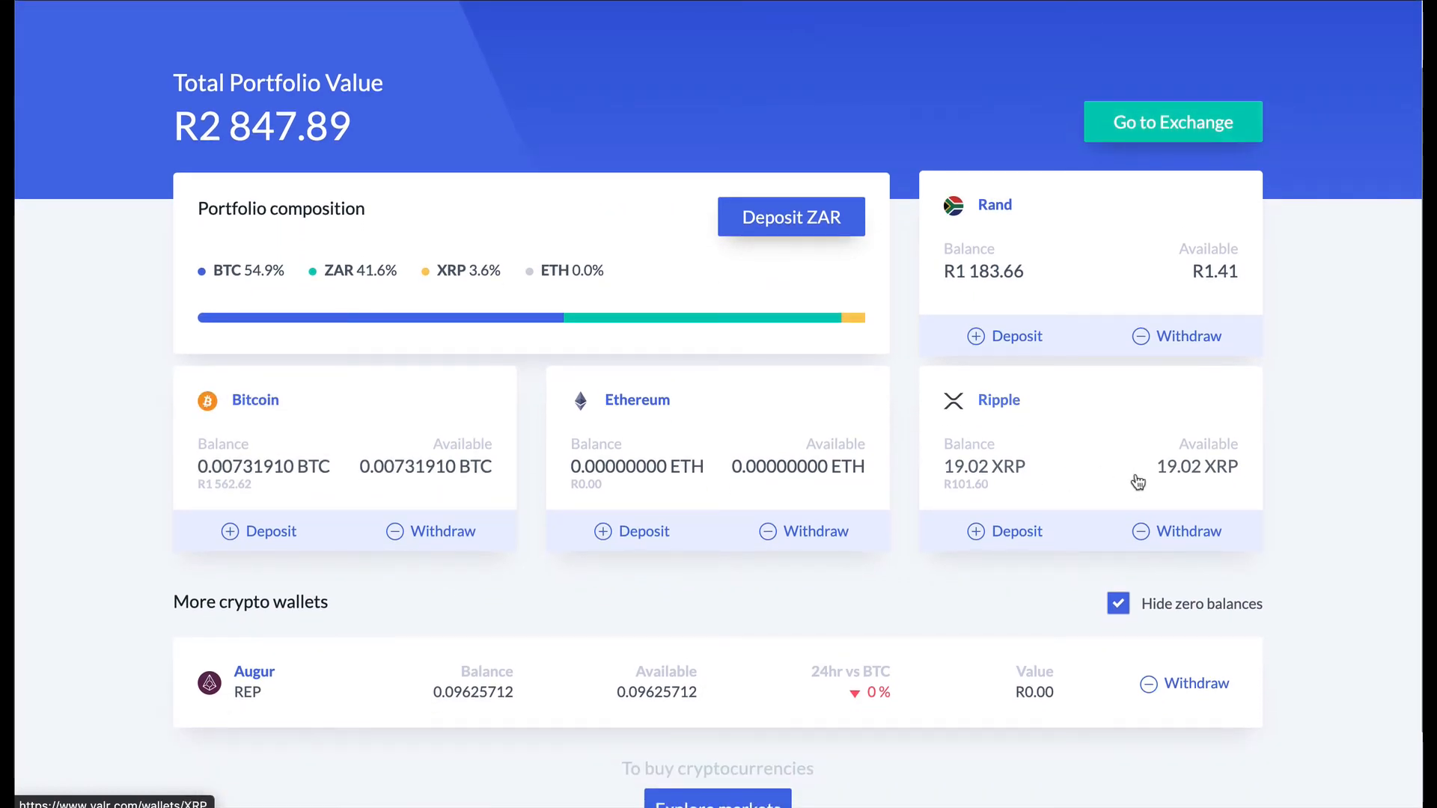
pyautogui.click(1173, 536)
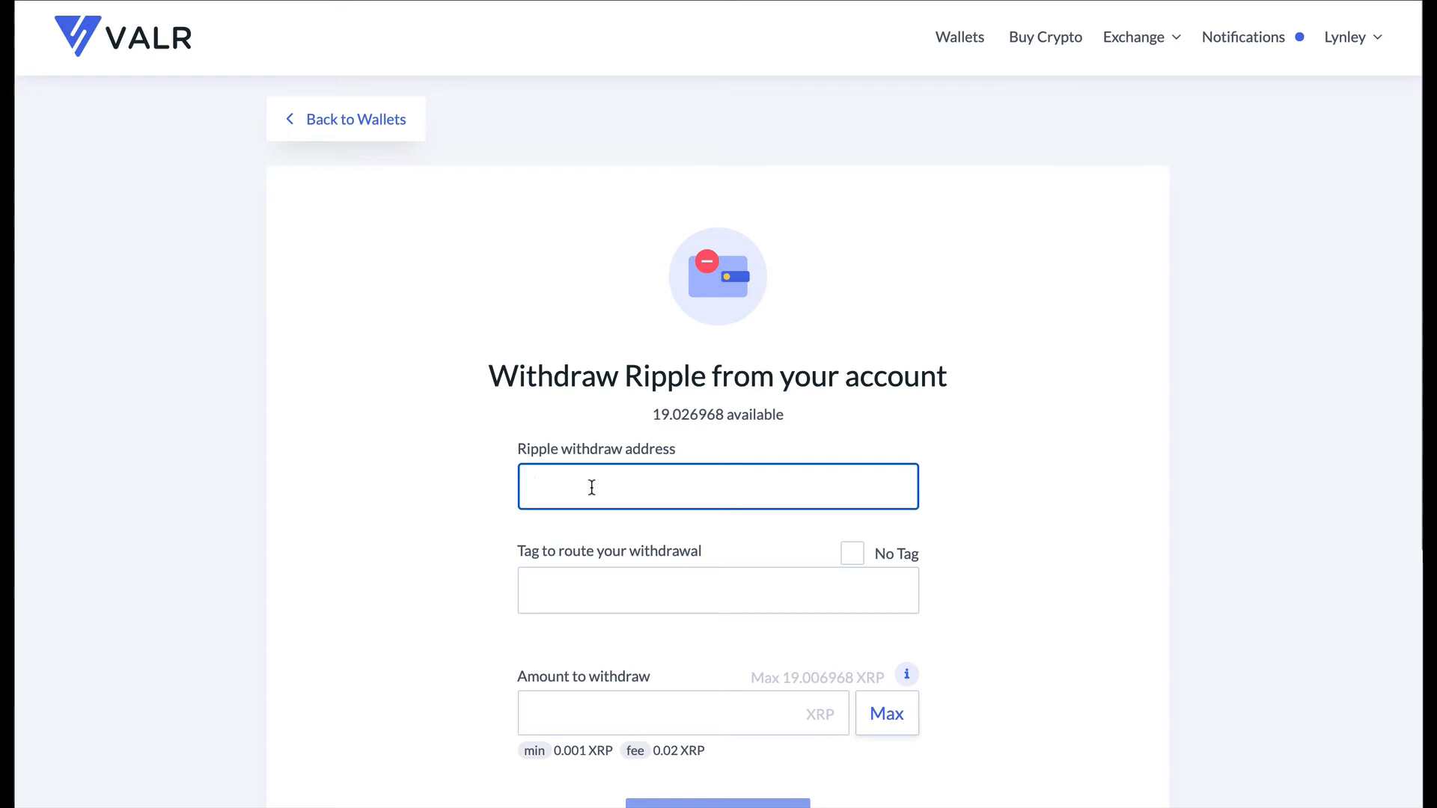
pyautogui.hotkey('ctrl', 'v')
pyautogui.click(660, 593)
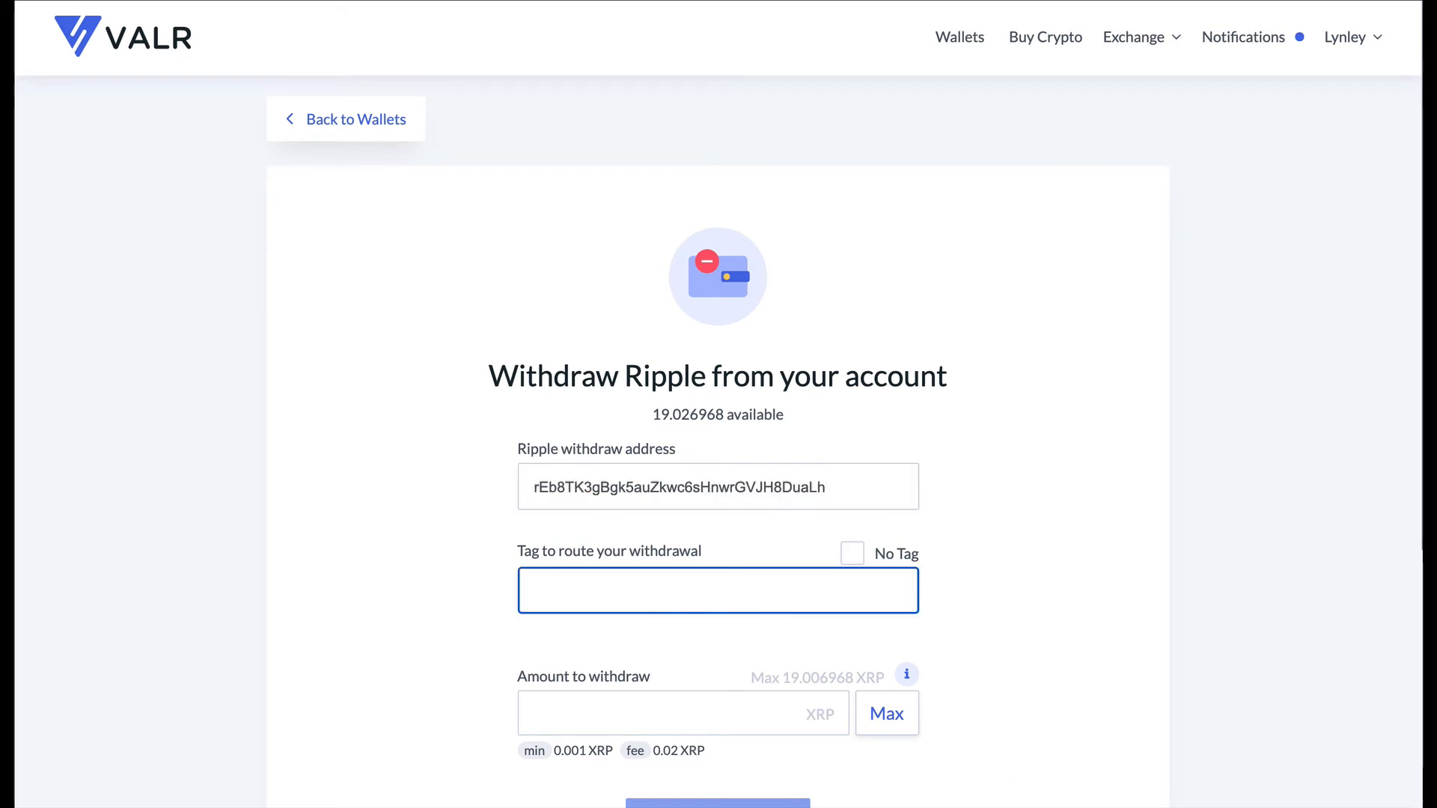
pyautogui.click(1419, 308)
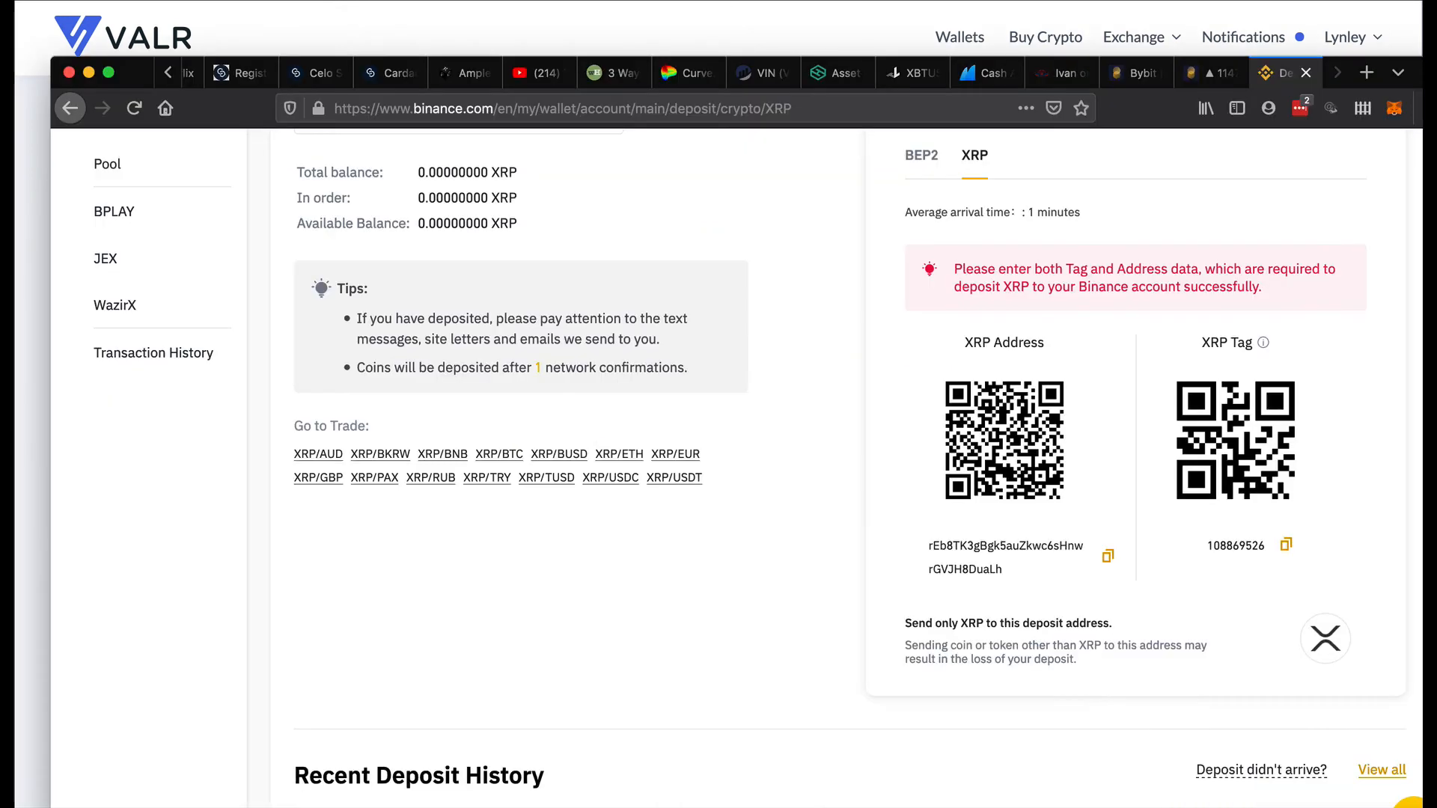
pyautogui.click(1285, 544)
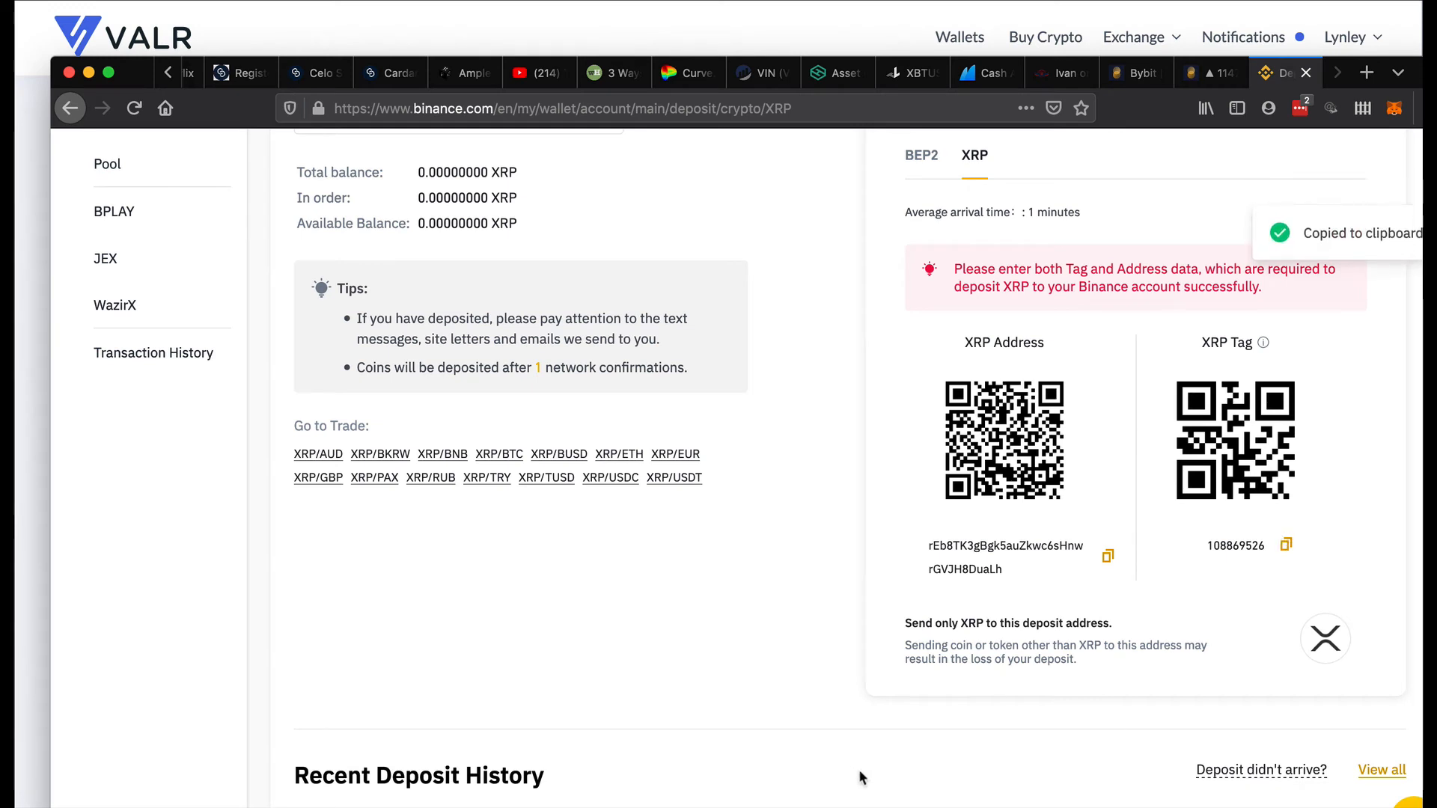
pyautogui.click(562, 18)
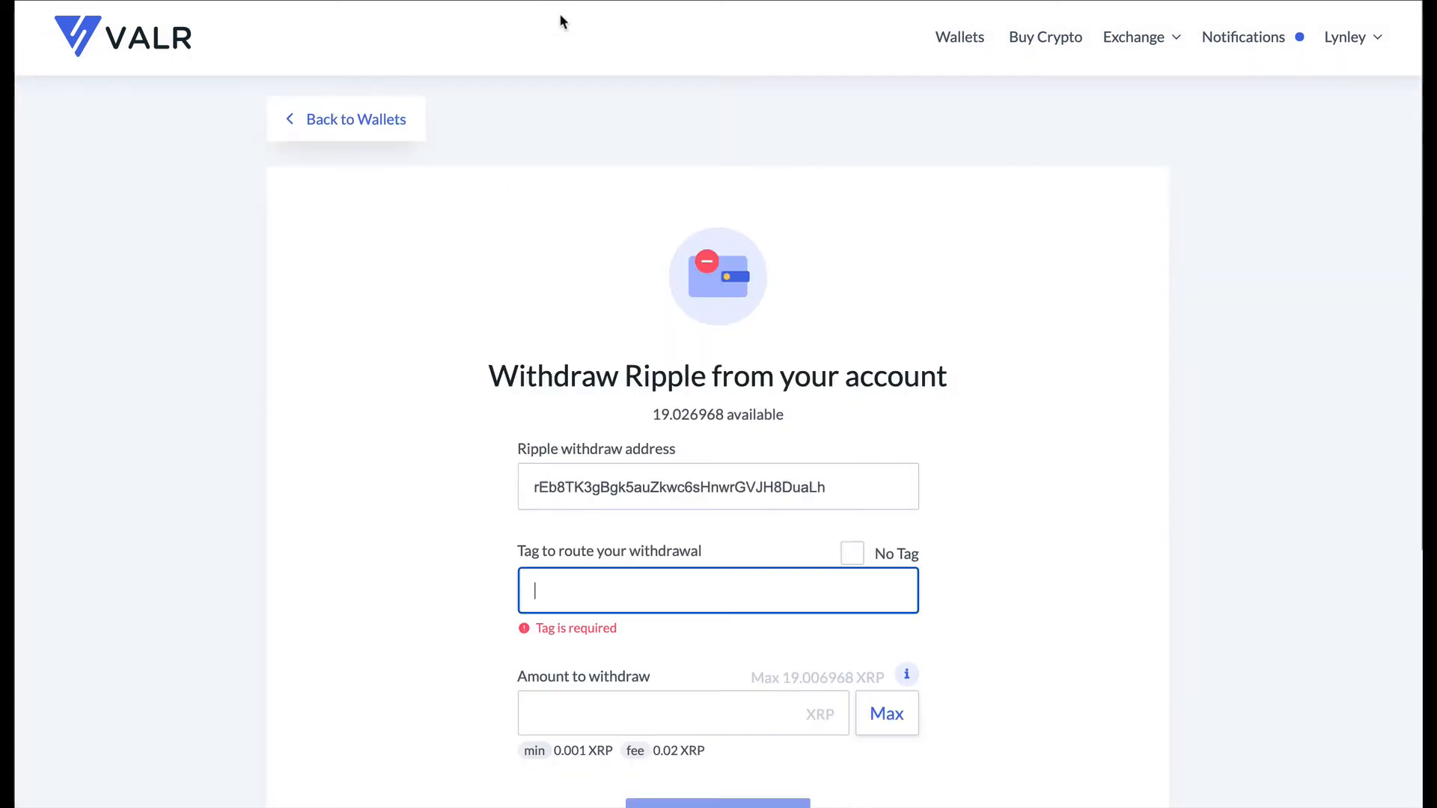
pyautogui.hotkey('ctrl', 'v')
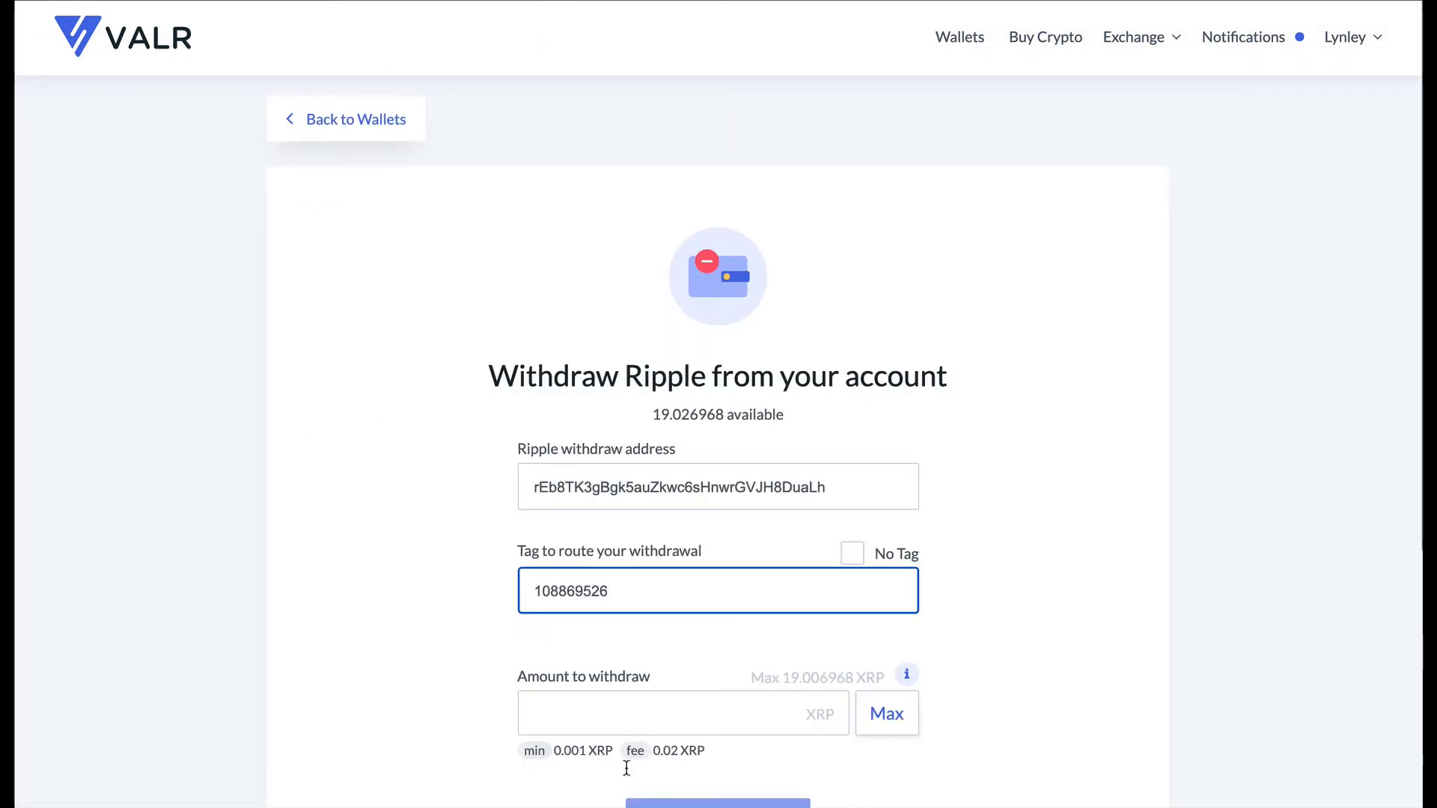
# Withdraw the maximum 19.006968 XRP, review the details, and confirm the withdrawal.
pyautogui.click(873, 732)
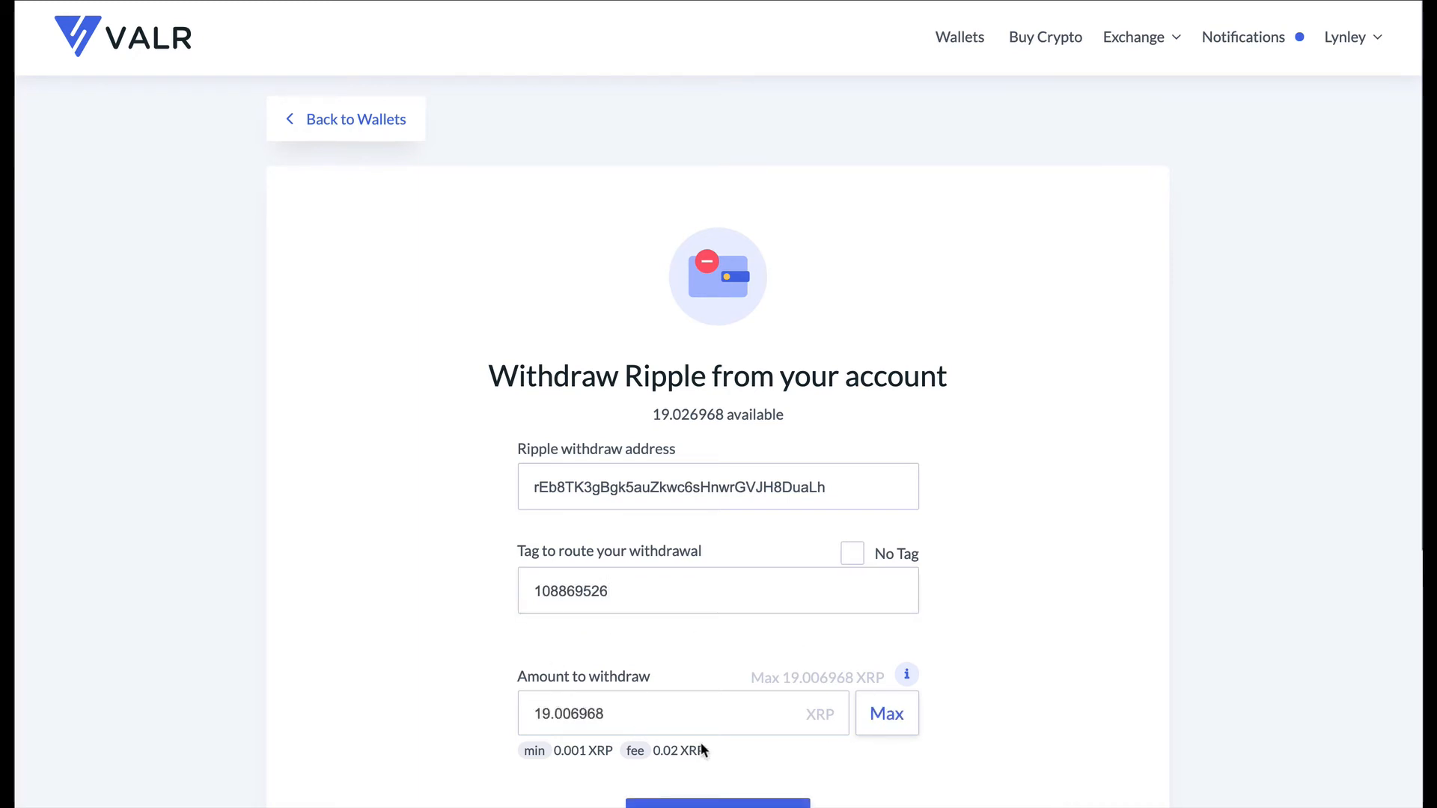
pyautogui.scroll(-3, 701, 743)
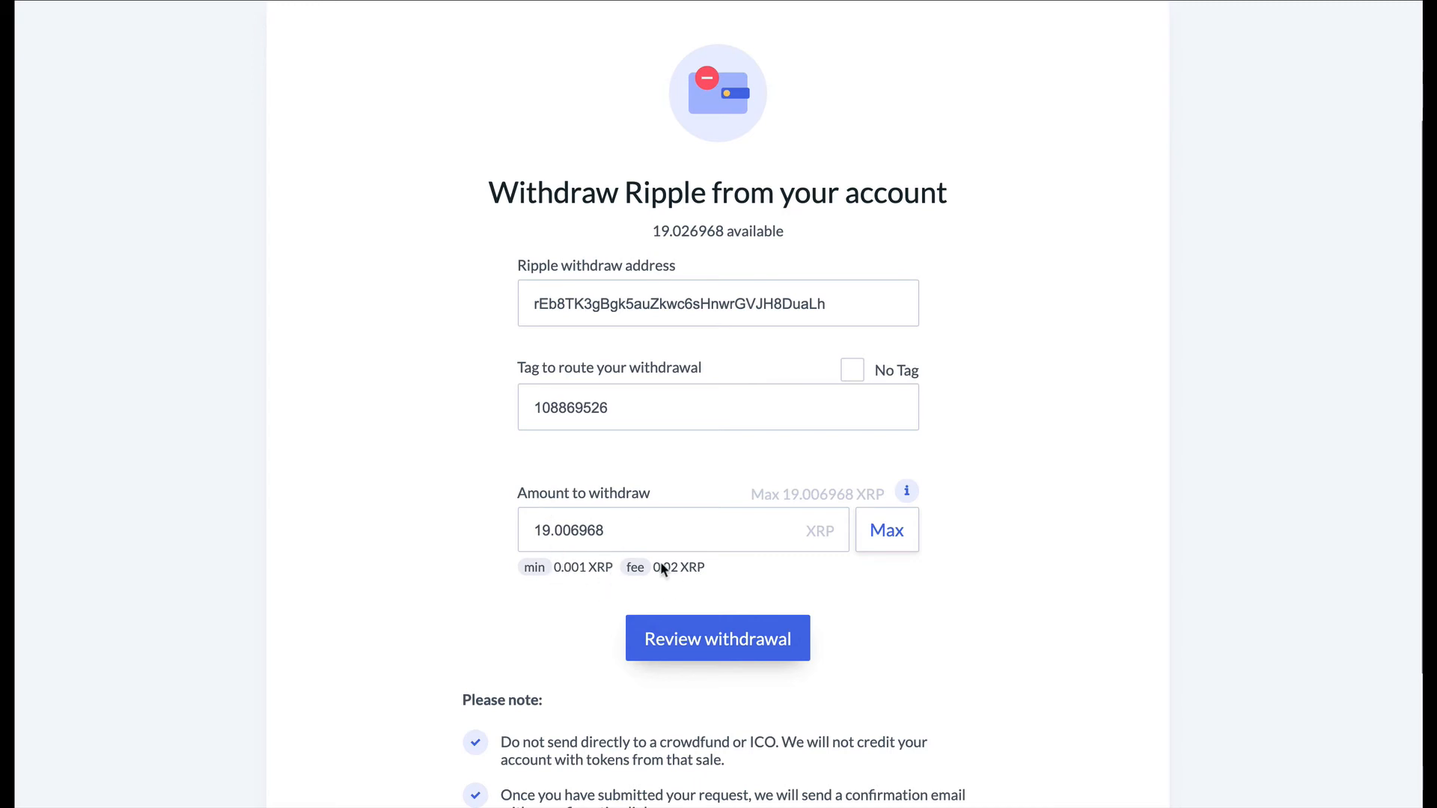
pyautogui.click(713, 638)
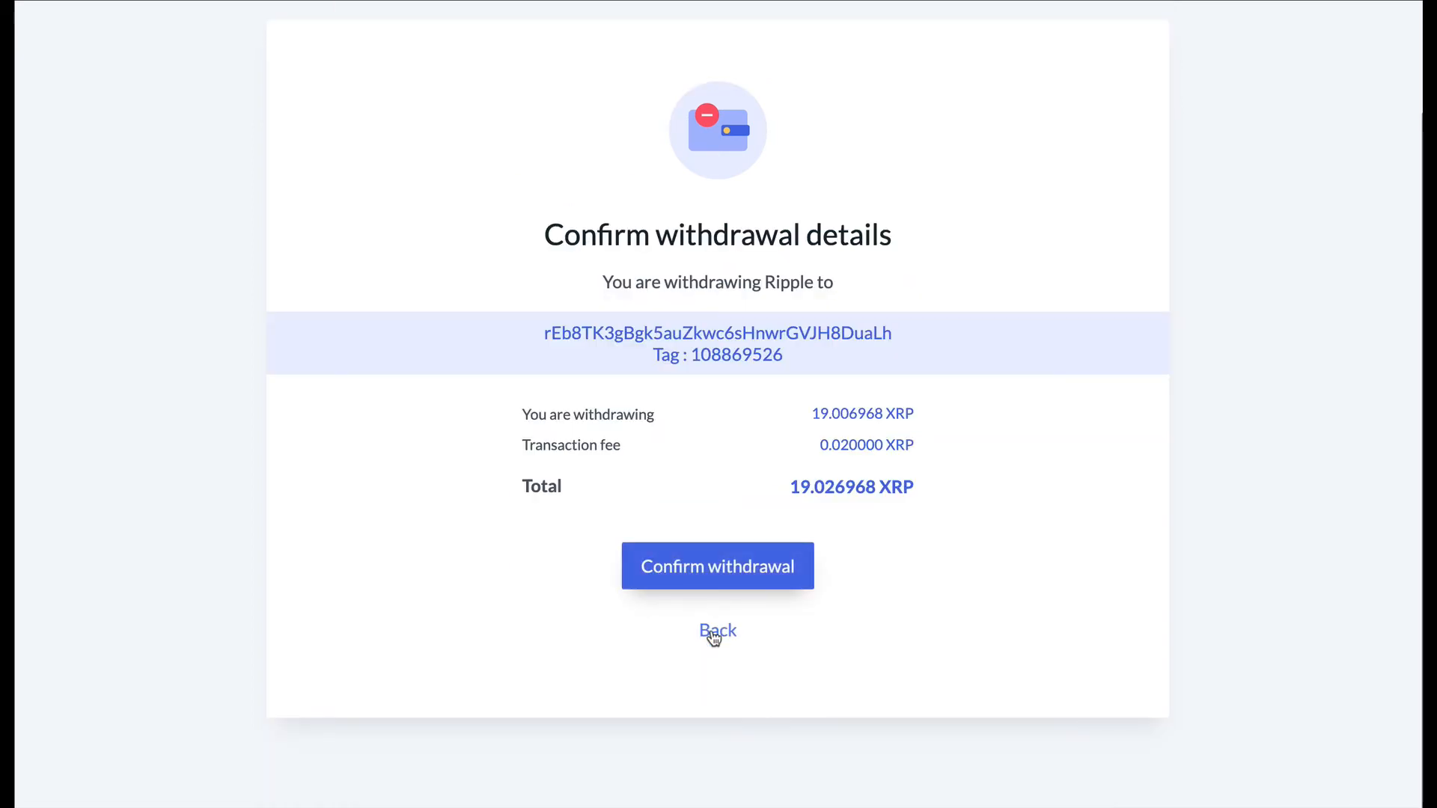
pyautogui.click(745, 572)
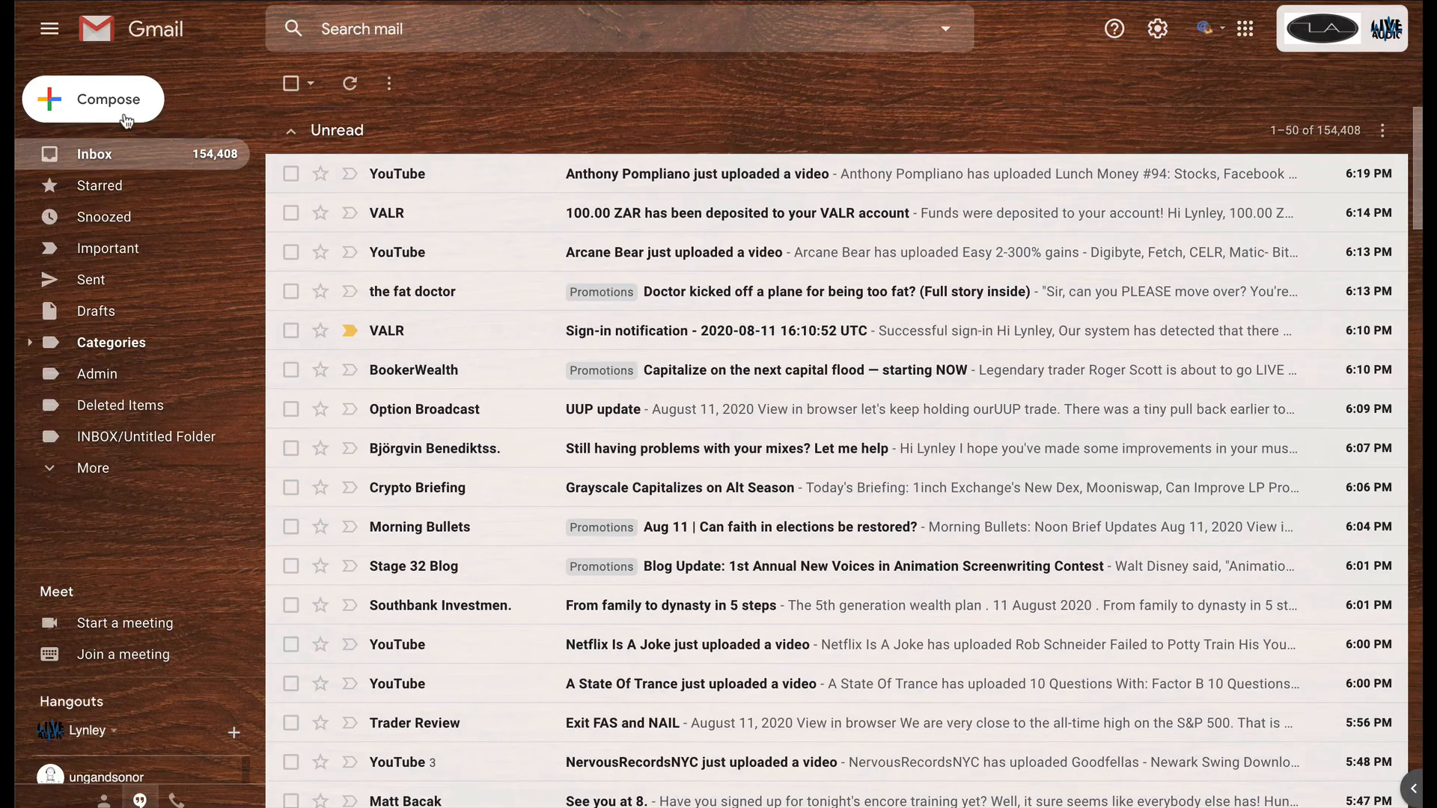
# Refresh Gmail, open VALR's 'Authorize withdrawal' email, and authorise the 19.006968 XRP withdrawal.
pyautogui.click(159, 155)
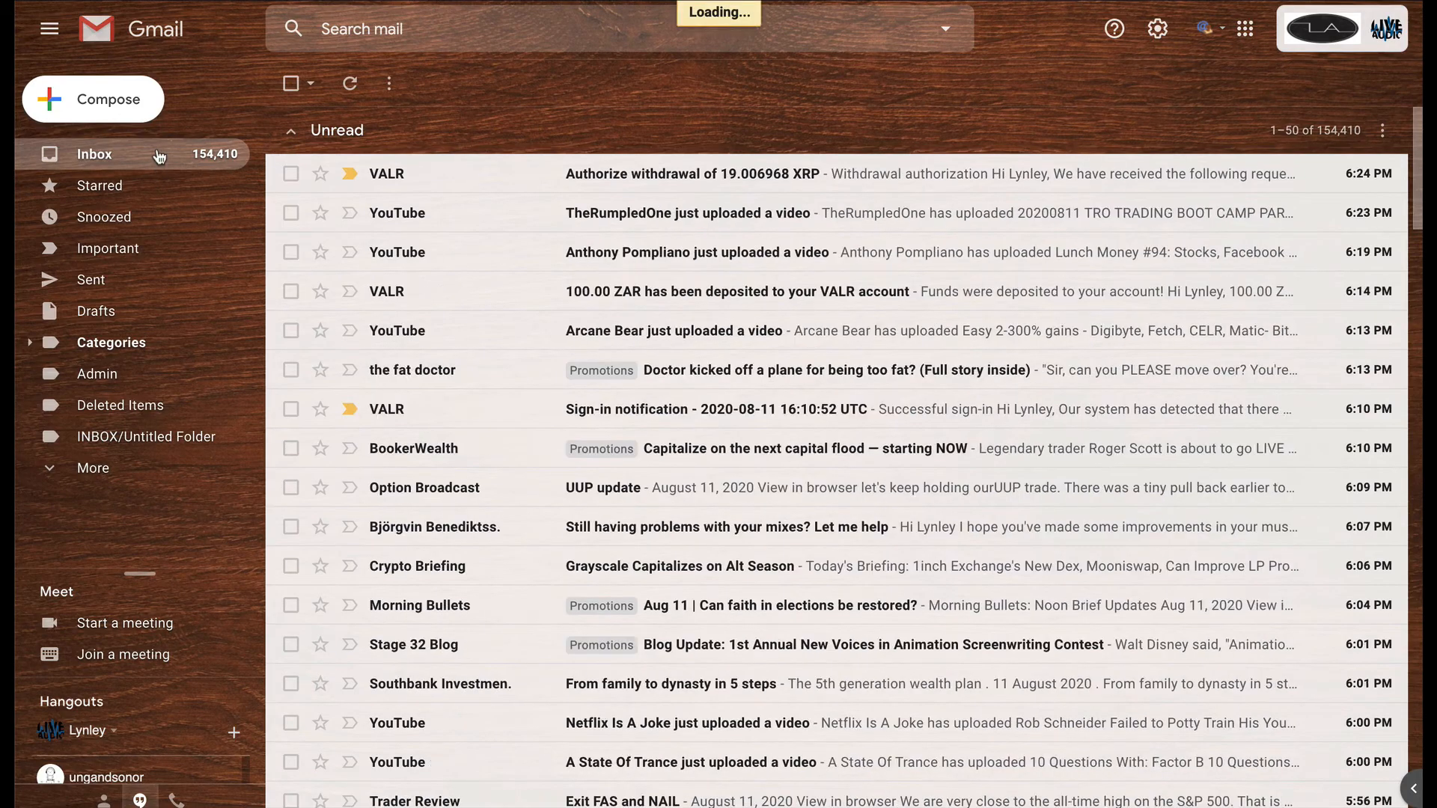
pyautogui.click(687, 176)
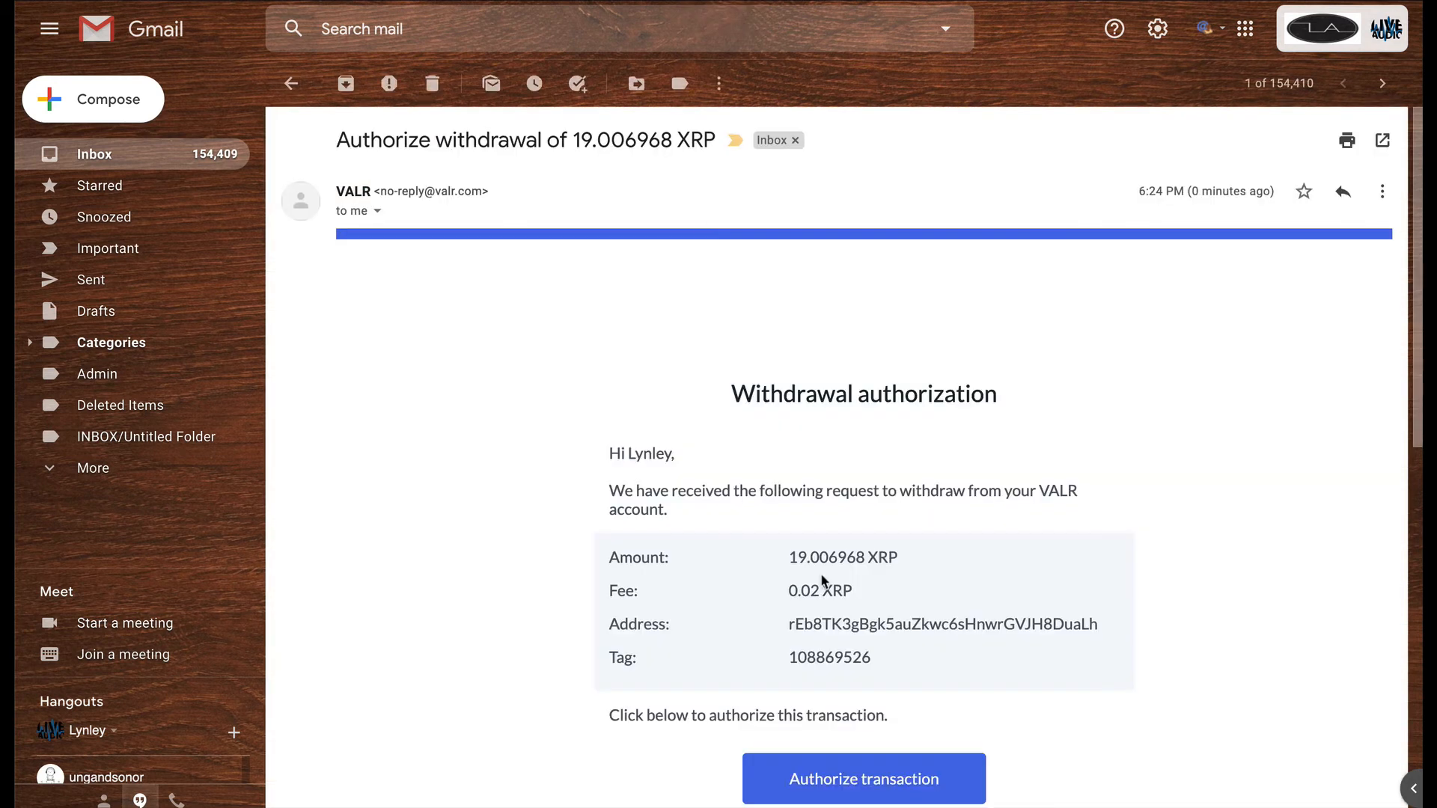
pyautogui.scroll(-2, 877, 779)
pyautogui.scroll(-1, 876, 779)
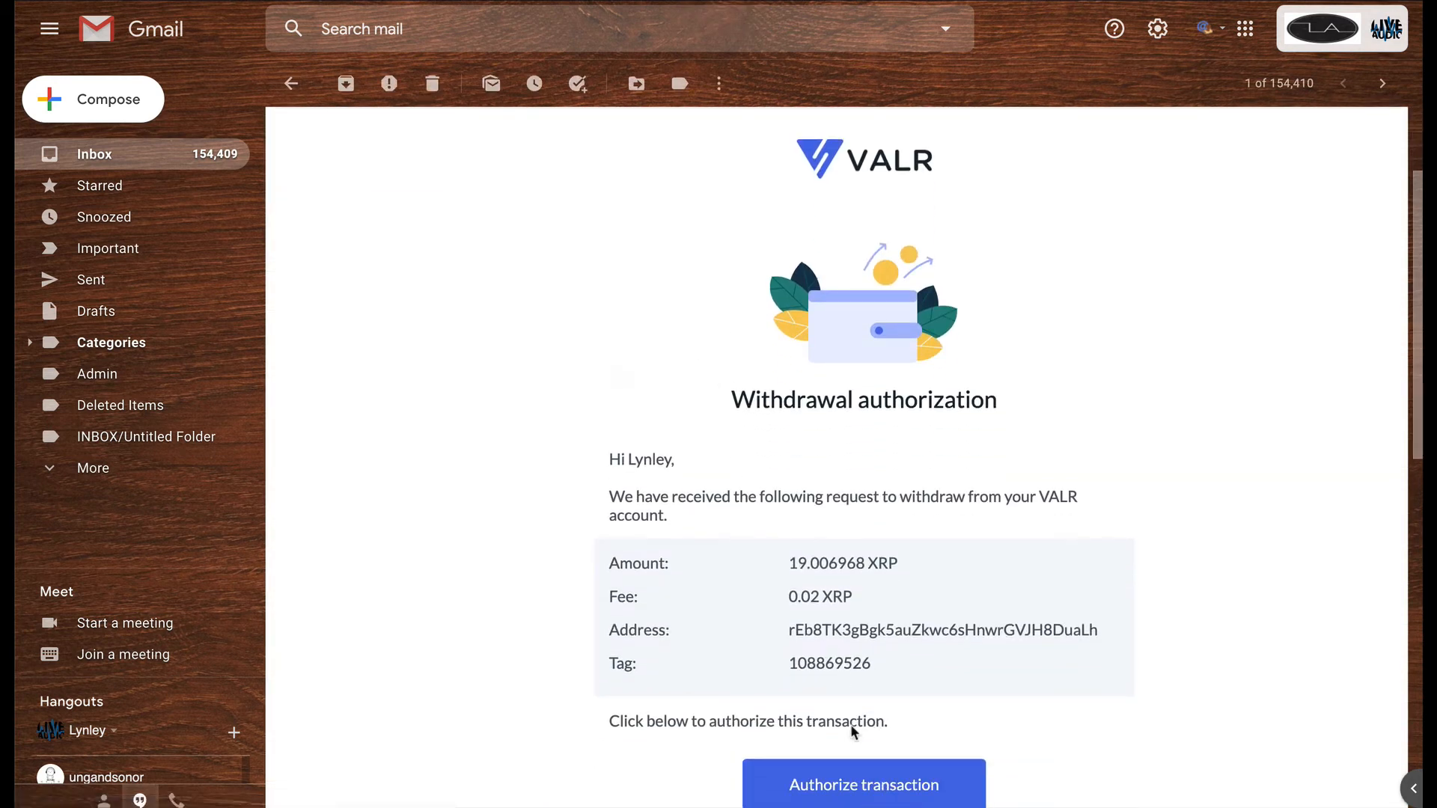
pyautogui.click(866, 781)
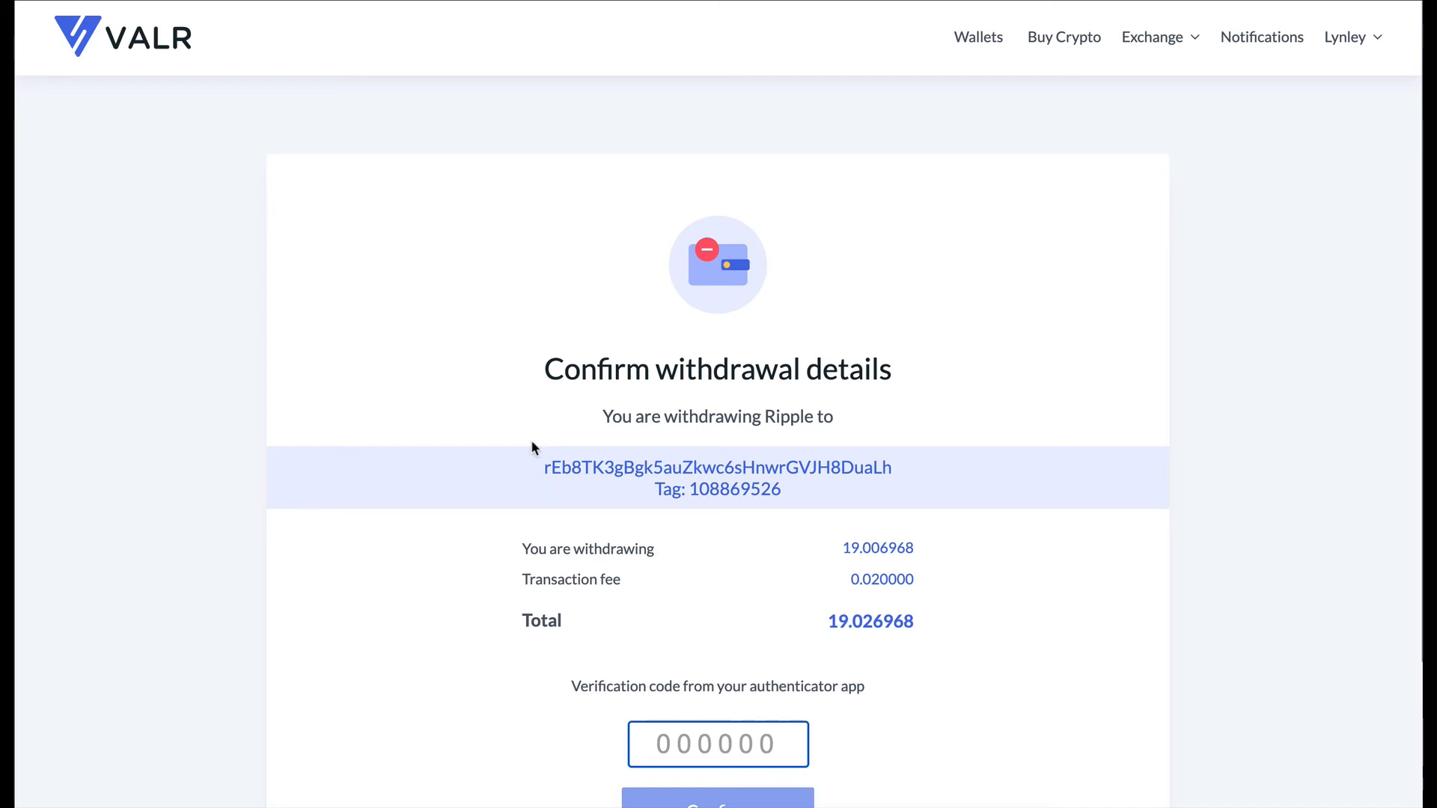
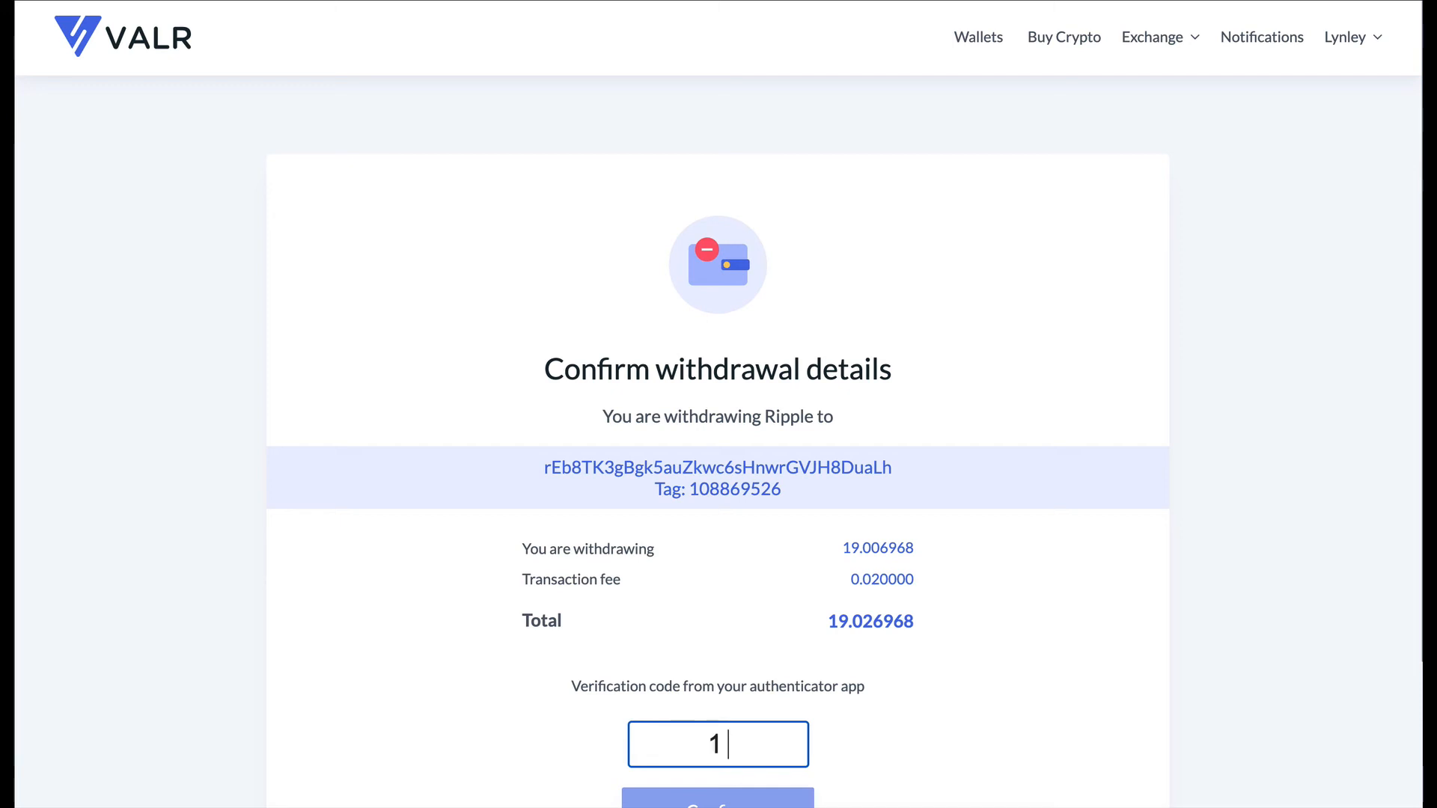
# Enter the authenticator code, confirm the XRP withdrawal, and dismiss the Success dialog.
pyautogui.scroll(-2, 606, 561)
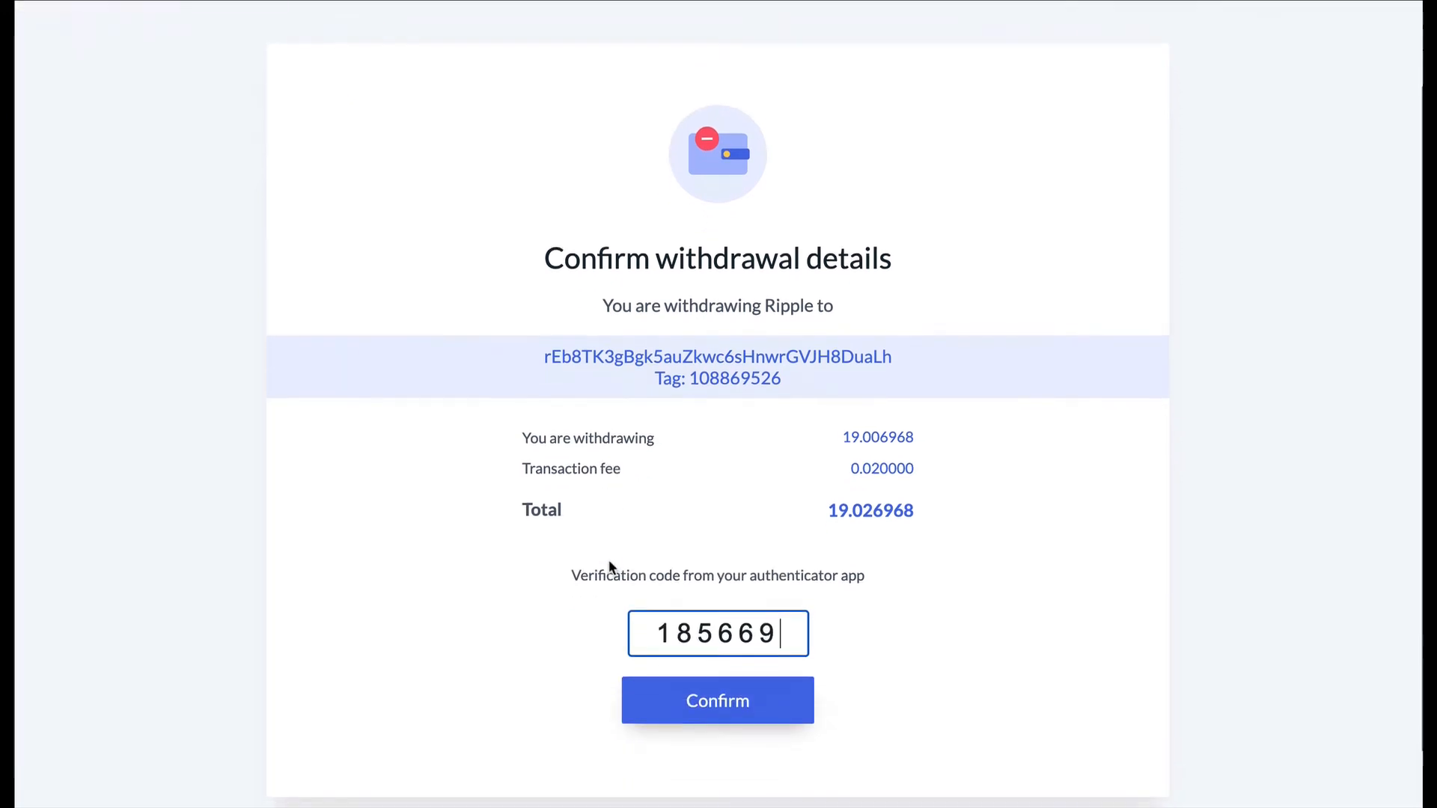
pyautogui.click(673, 664)
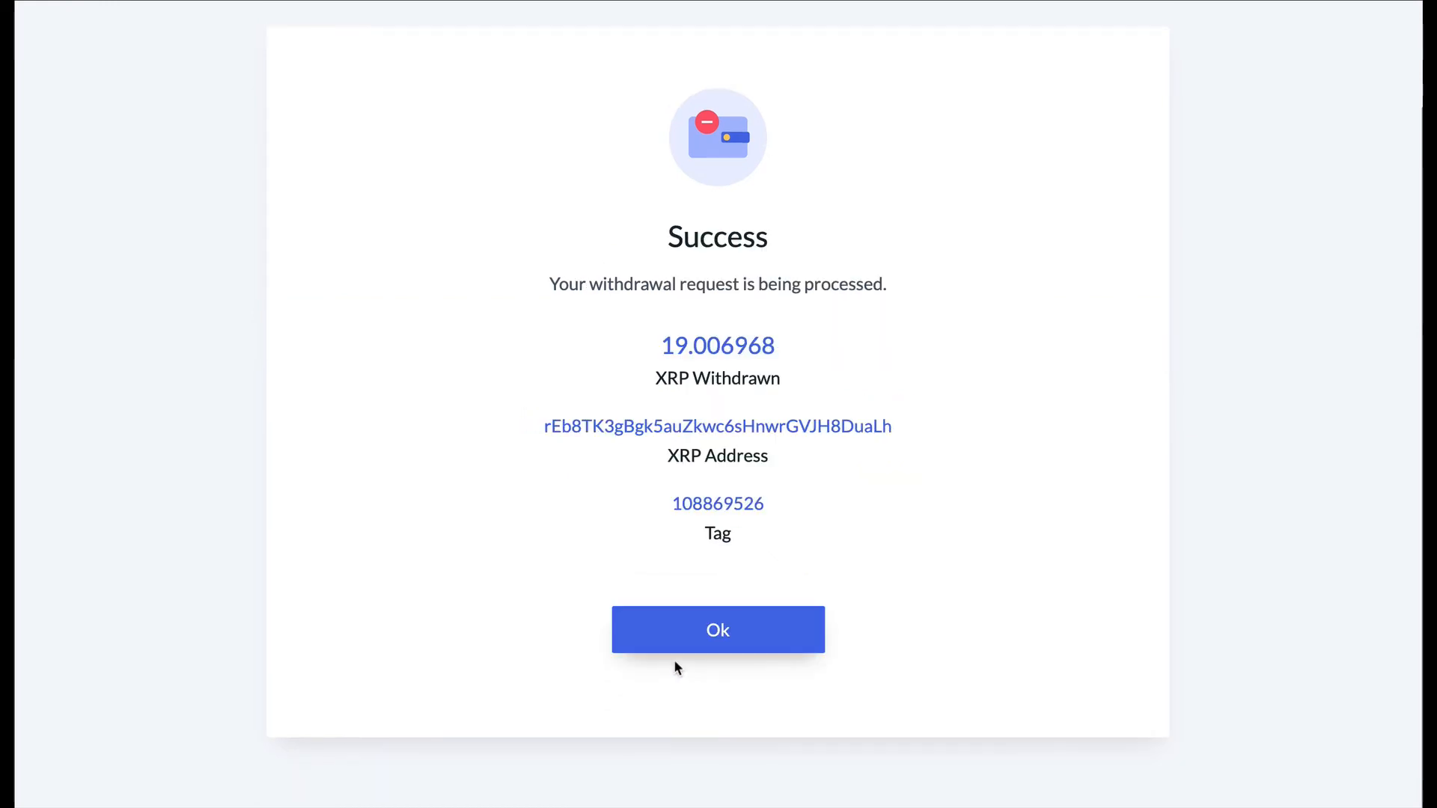
pyautogui.click(779, 632)
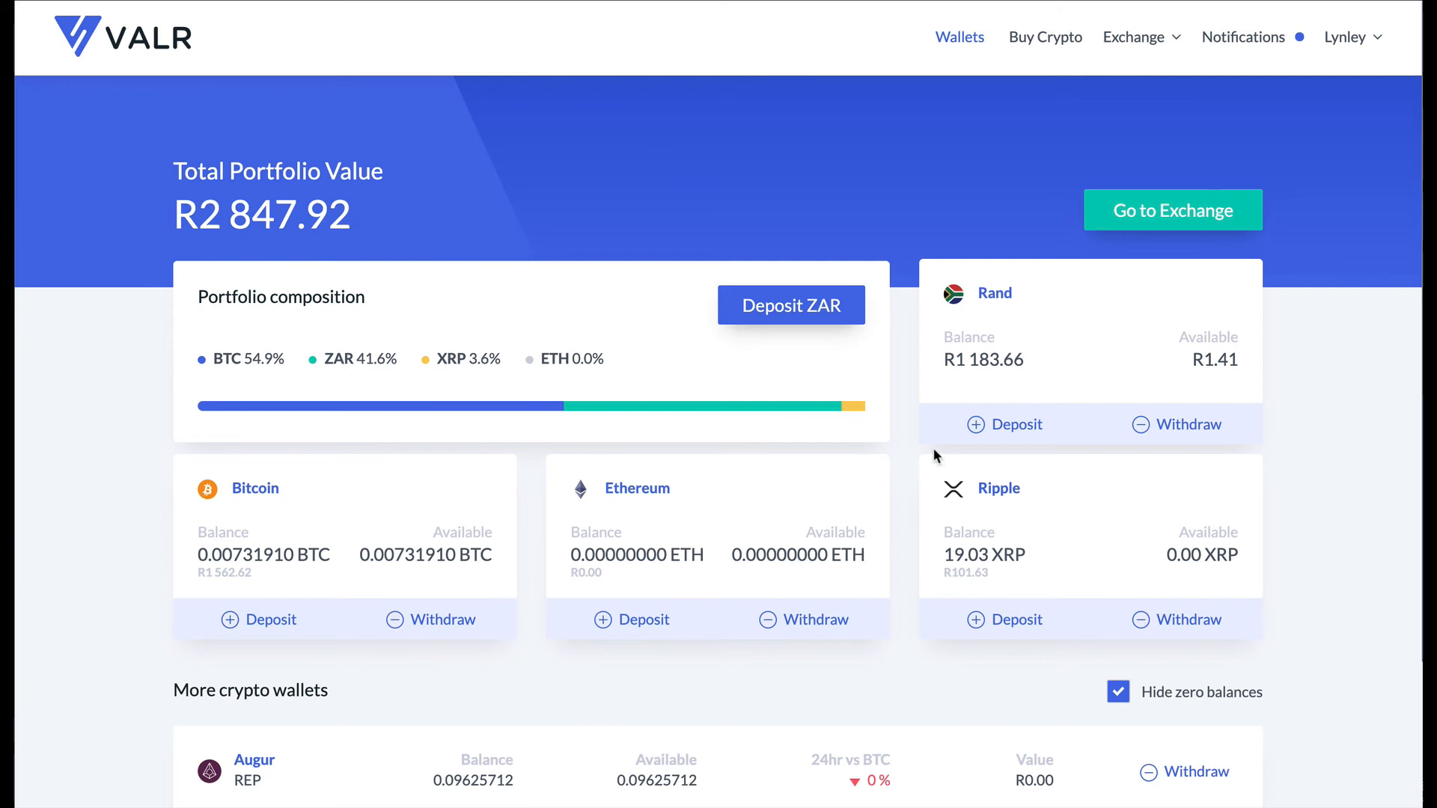
# Check VALR's Ripple card shows 0.00 XRP available, then bring Binance's XRP deposit page forward.
pyautogui.scroll(-1, 933, 447)
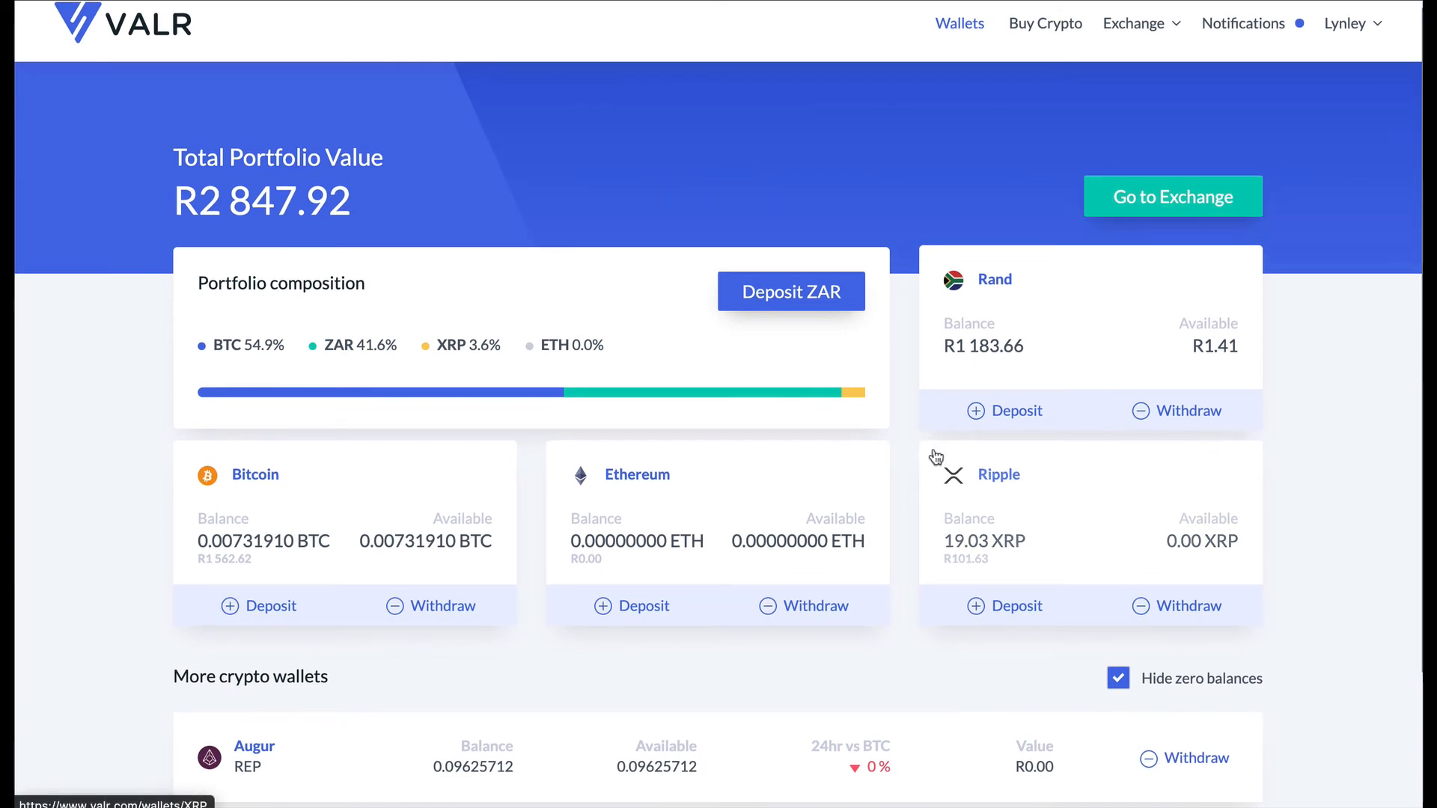
pyautogui.scroll(-1, 935, 457)
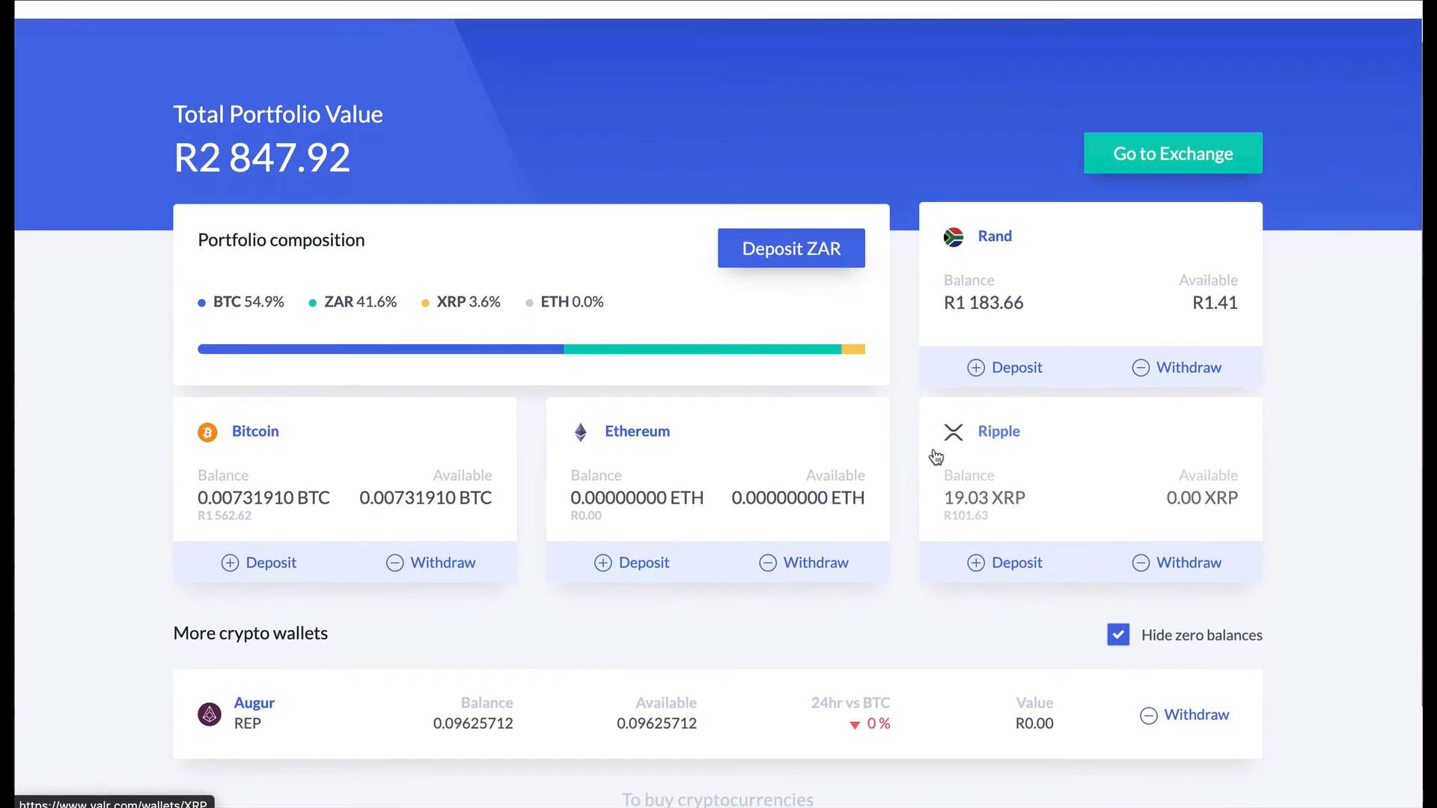
pyautogui.scroll(2, 936, 456)
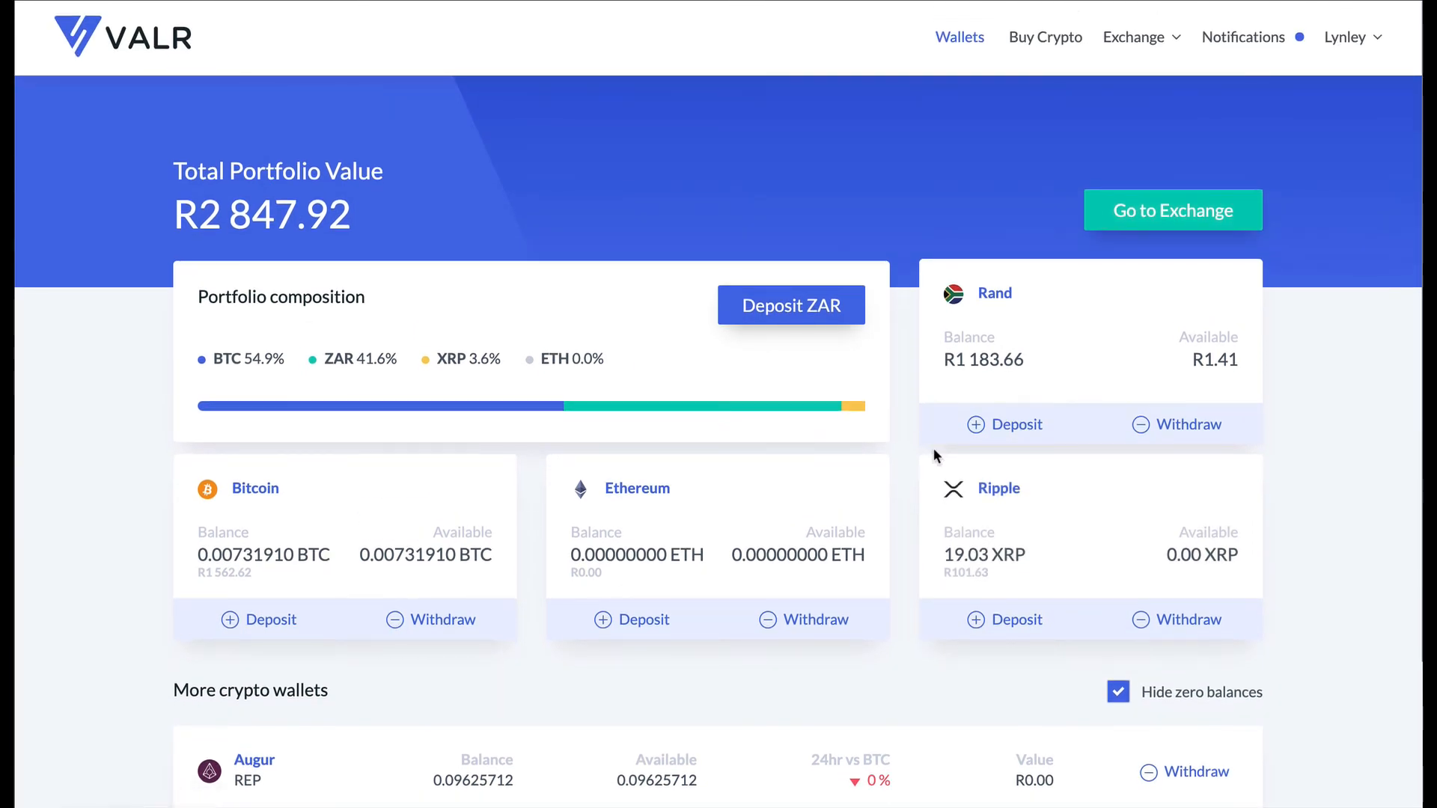
pyautogui.scroll(-1, 933, 449)
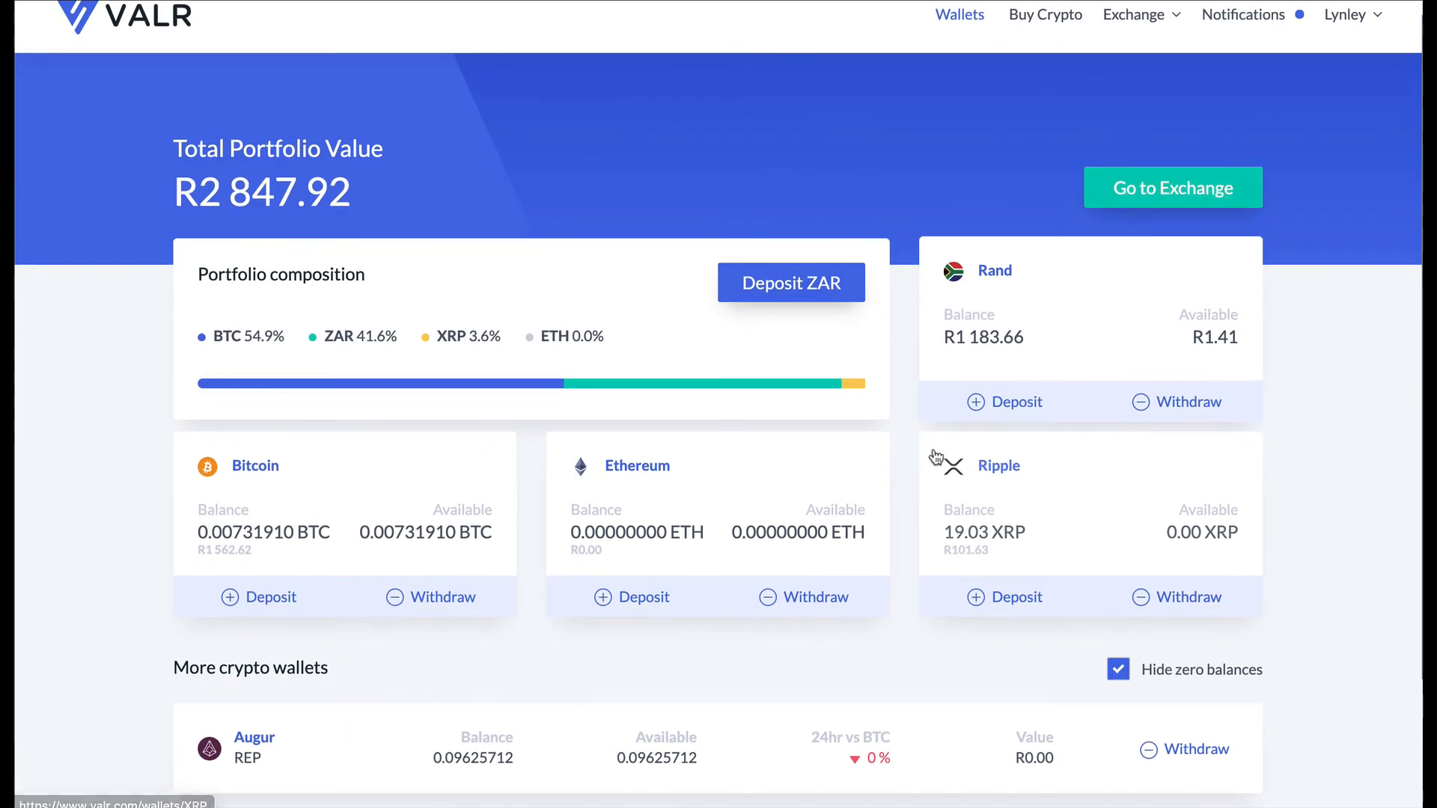
pyautogui.scroll(1, 937, 455)
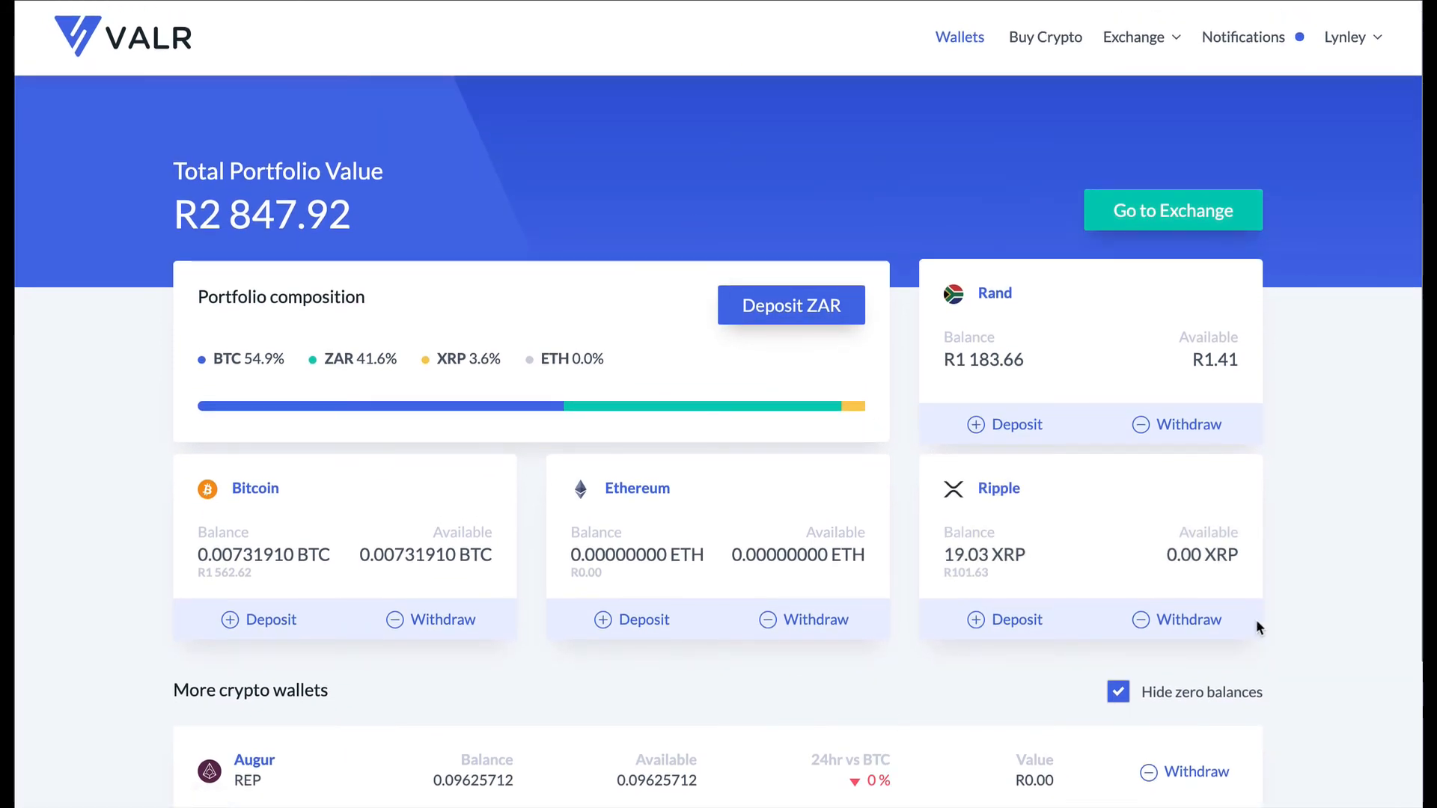
pyautogui.click(1421, 258)
pyautogui.scroll(5, 660, 334)
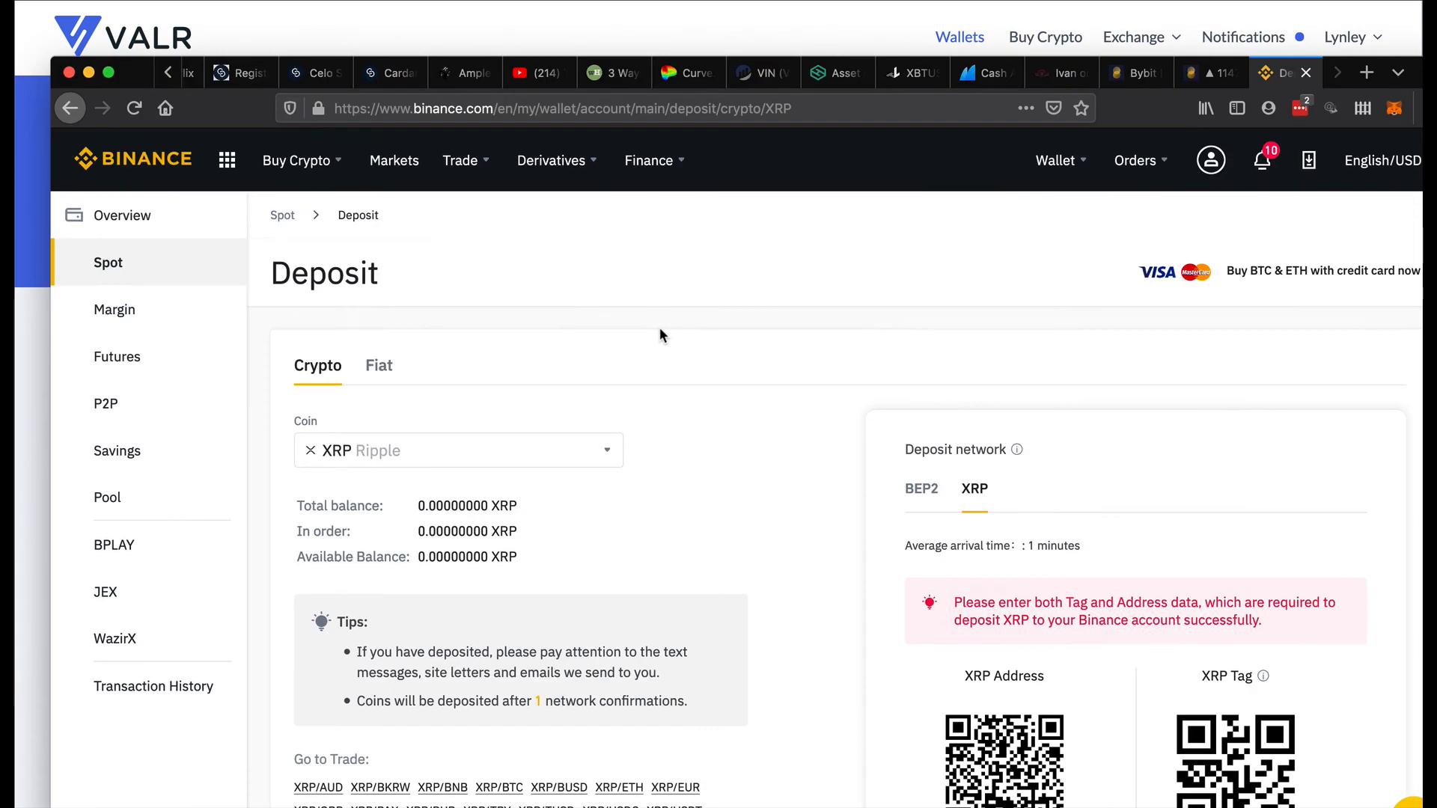
# Go from Binance's Spot wallet to the Deposit page, review recent deposit history, then return to VALR Wallets.
pyautogui.moveTo(1066, 160)
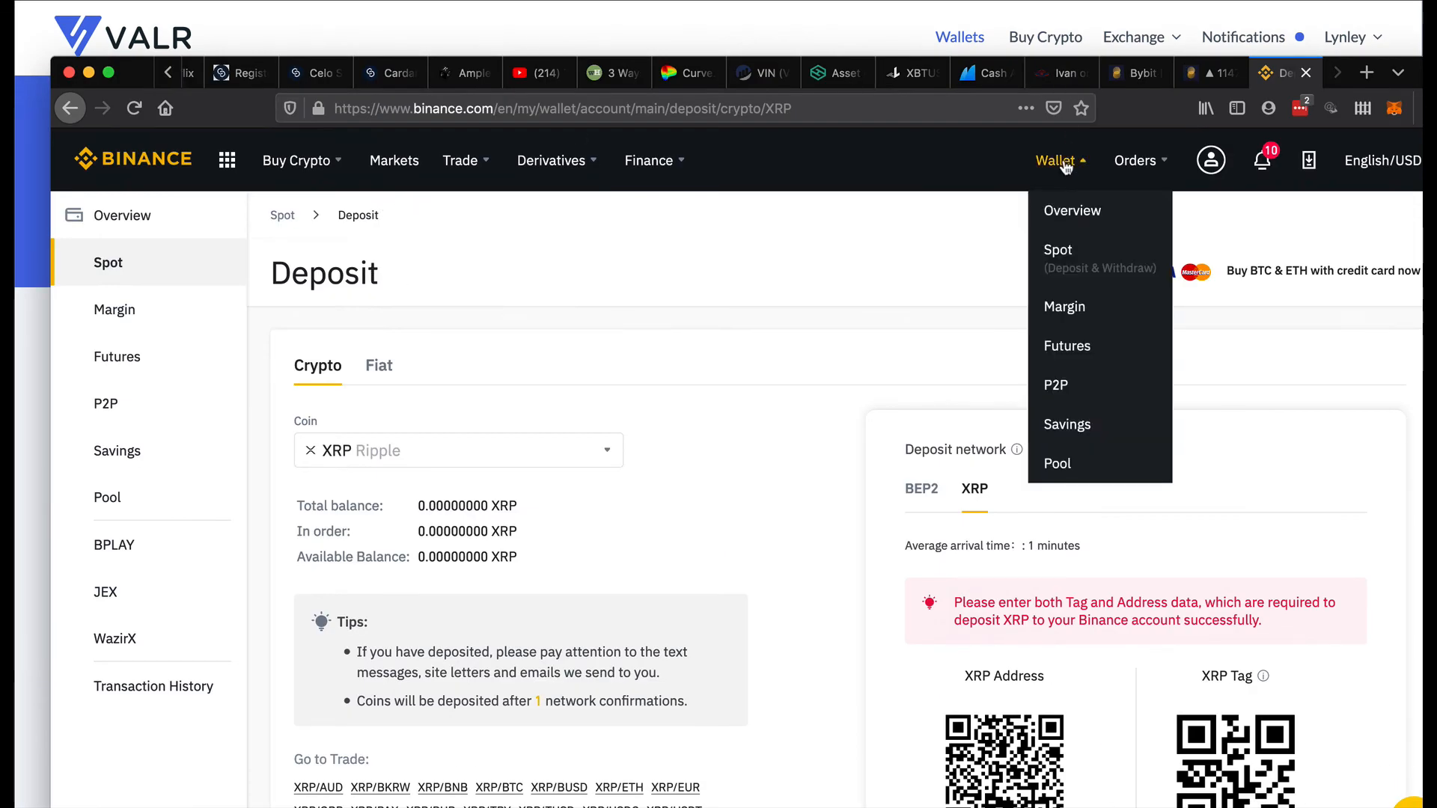
pyautogui.click(1058, 245)
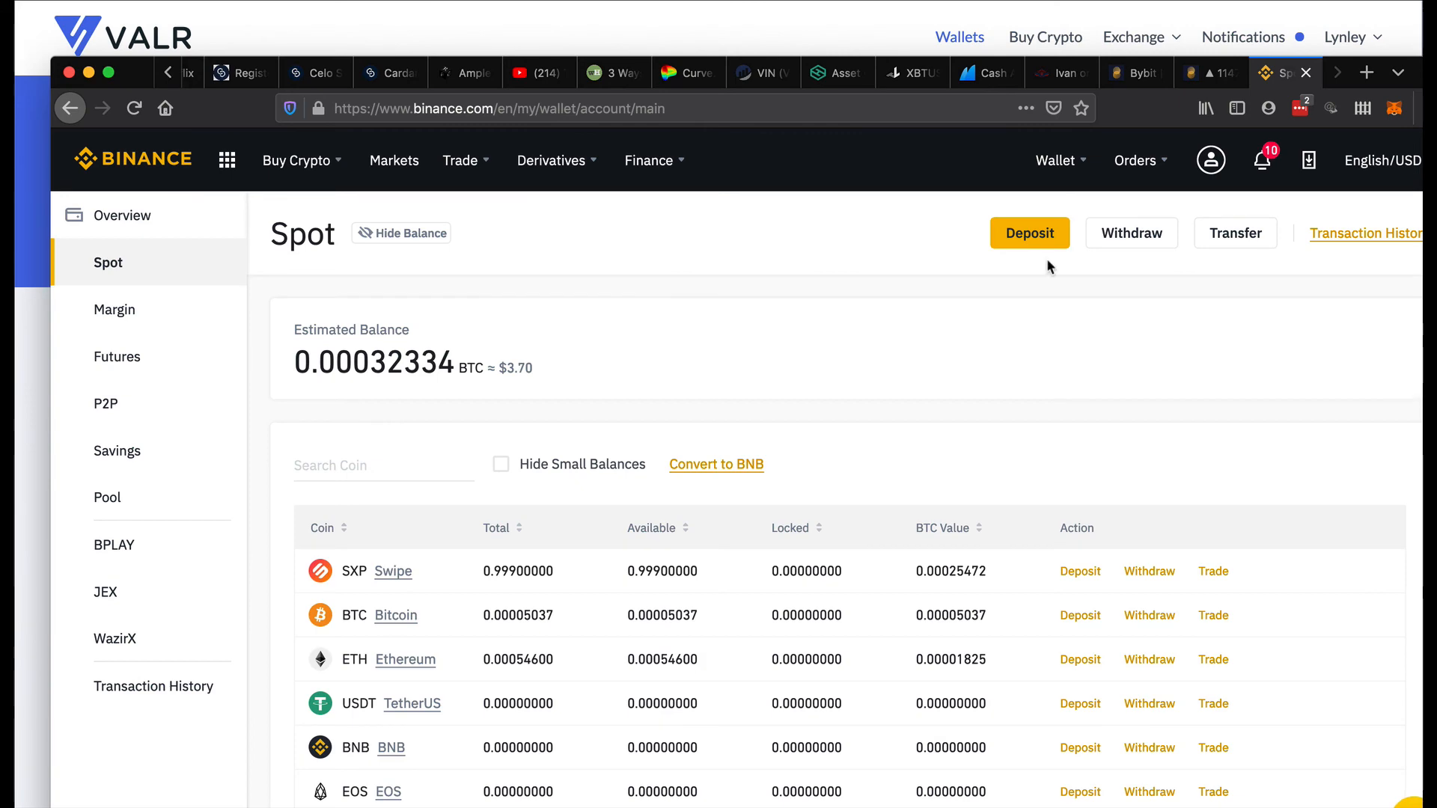
pyautogui.click(1040, 235)
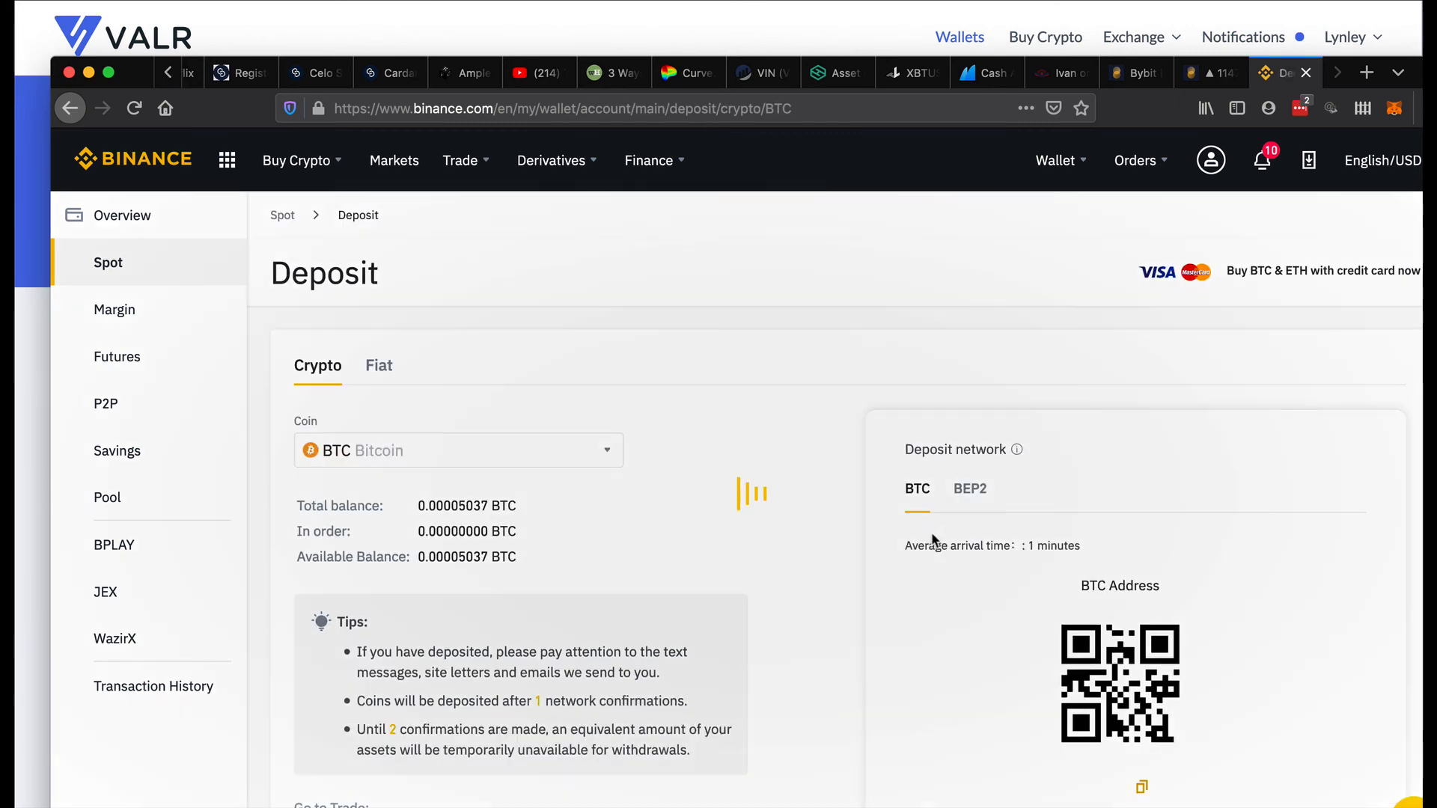
pyautogui.scroll(-7, 1062, 548)
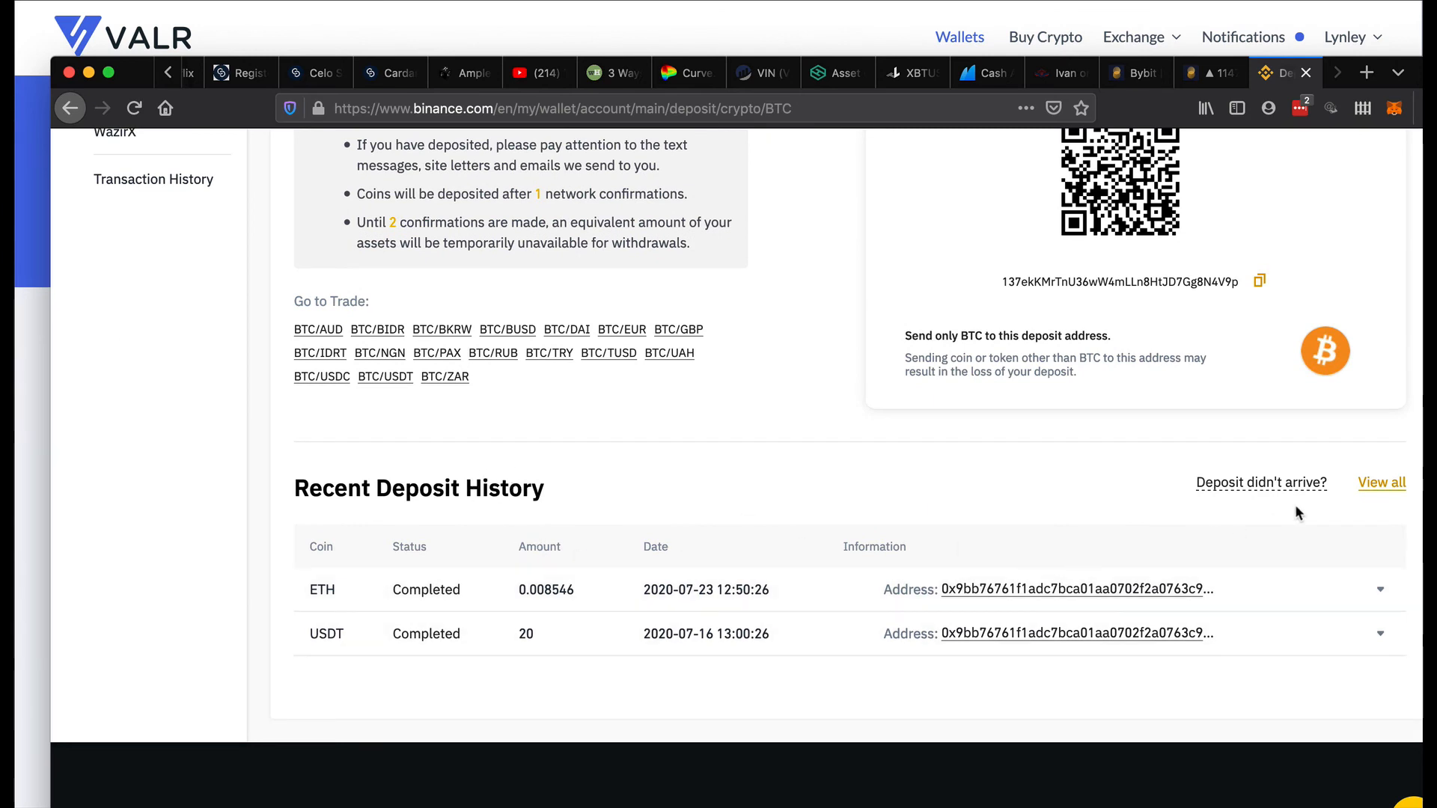
pyautogui.scroll(2, 1310, 575)
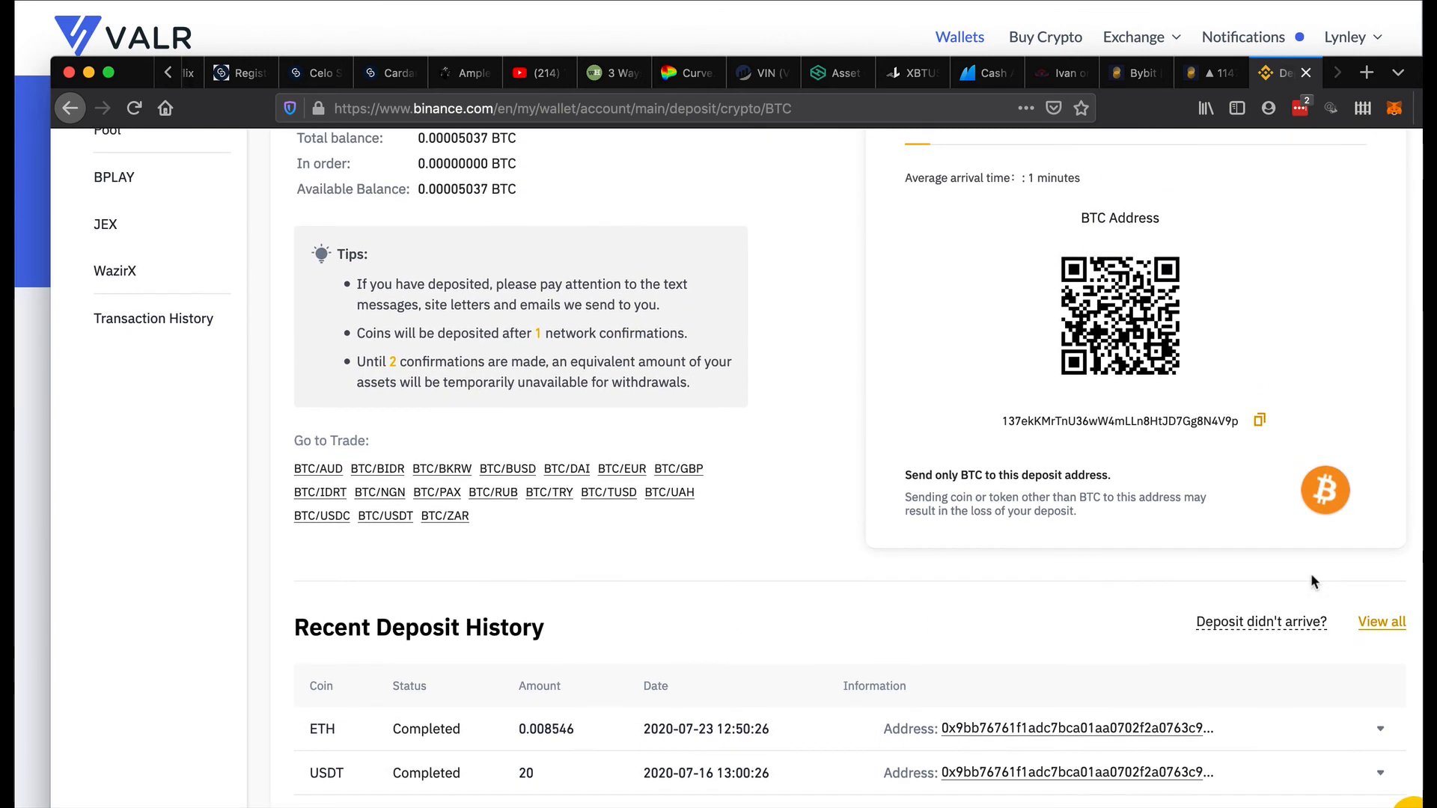
pyautogui.scroll(5, 408, 339)
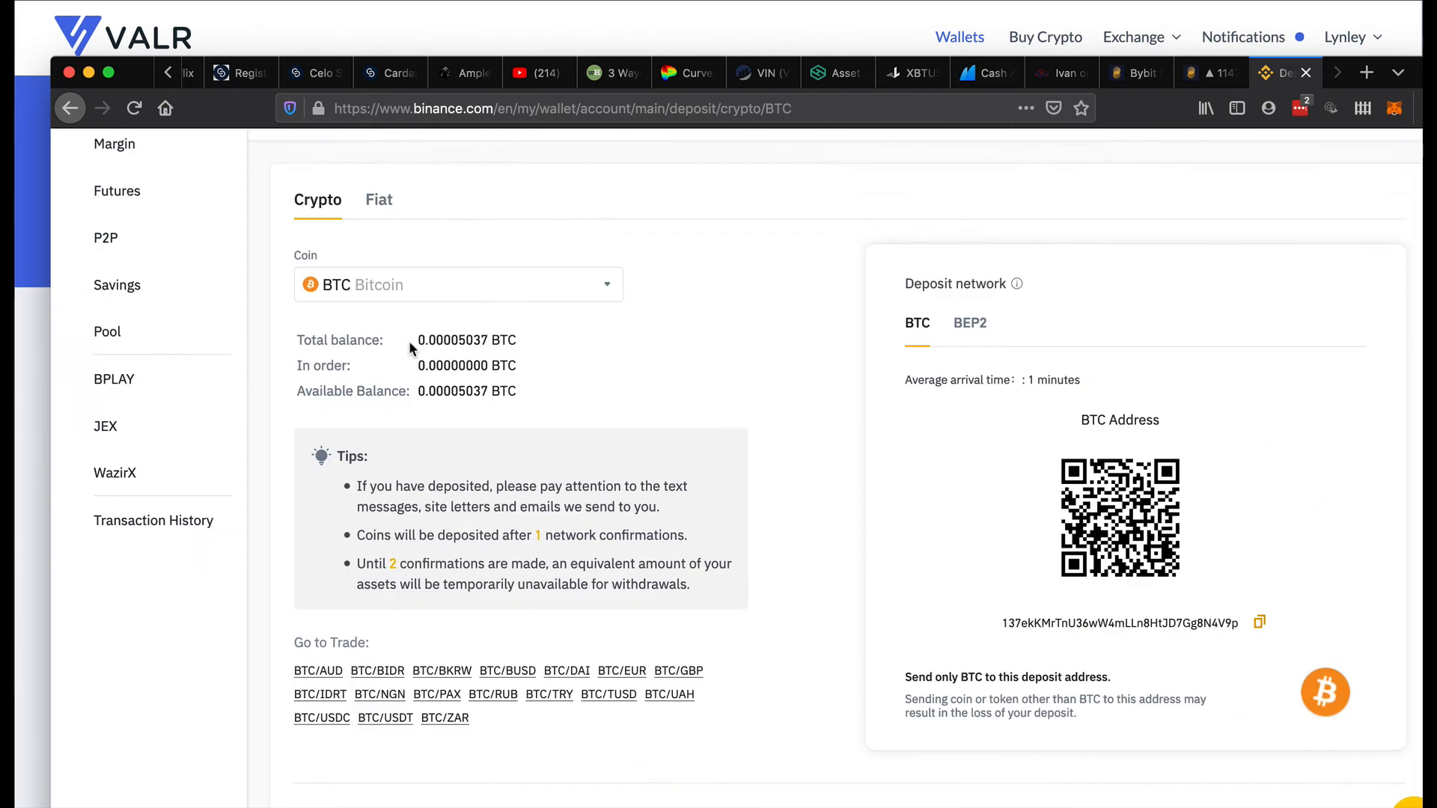
pyautogui.click(249, 52)
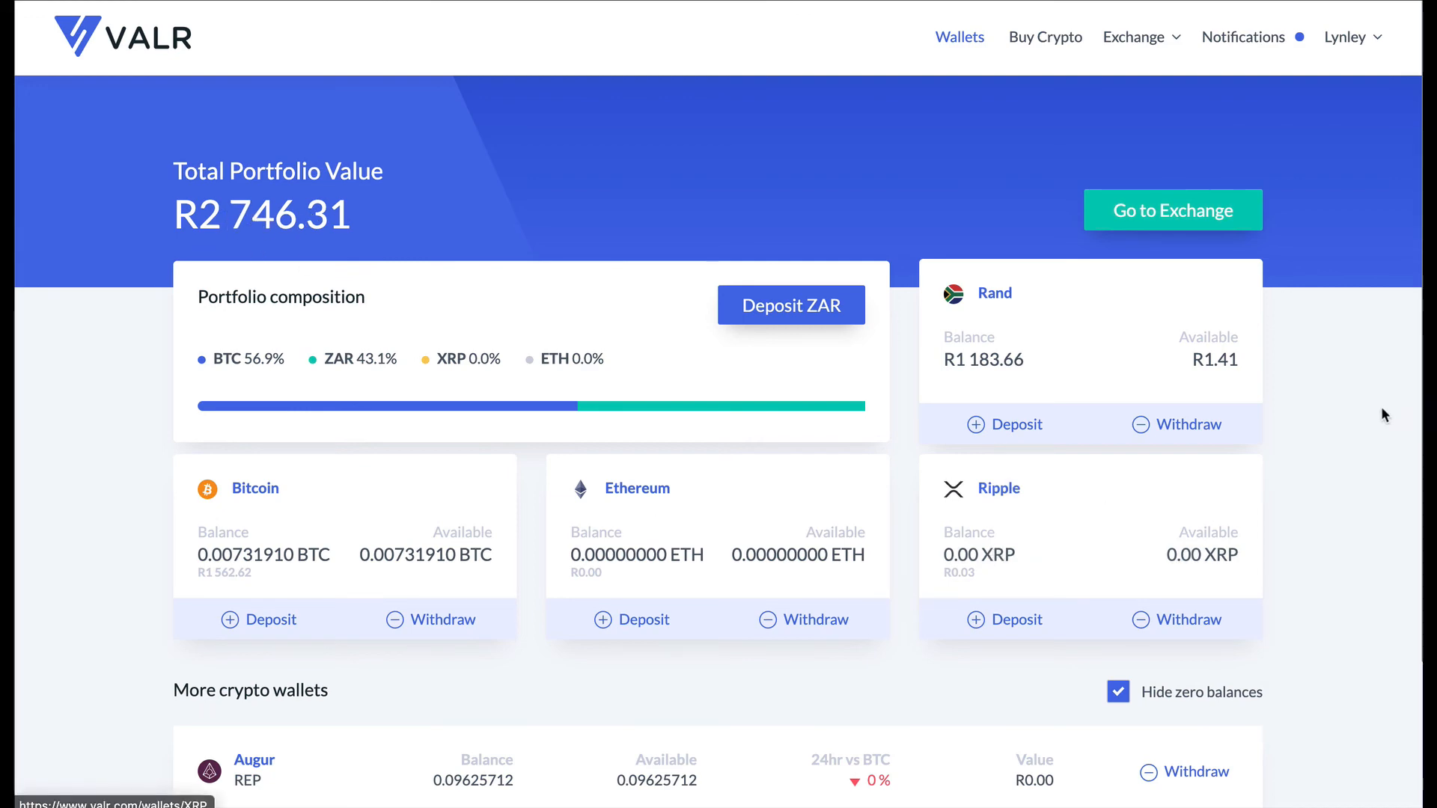
# Reload Binance's deposit page to check for the XRP and glance back at the Gmail inbox.
pyautogui.click(1429, 409)
pyautogui.scroll(-9, 816, 479)
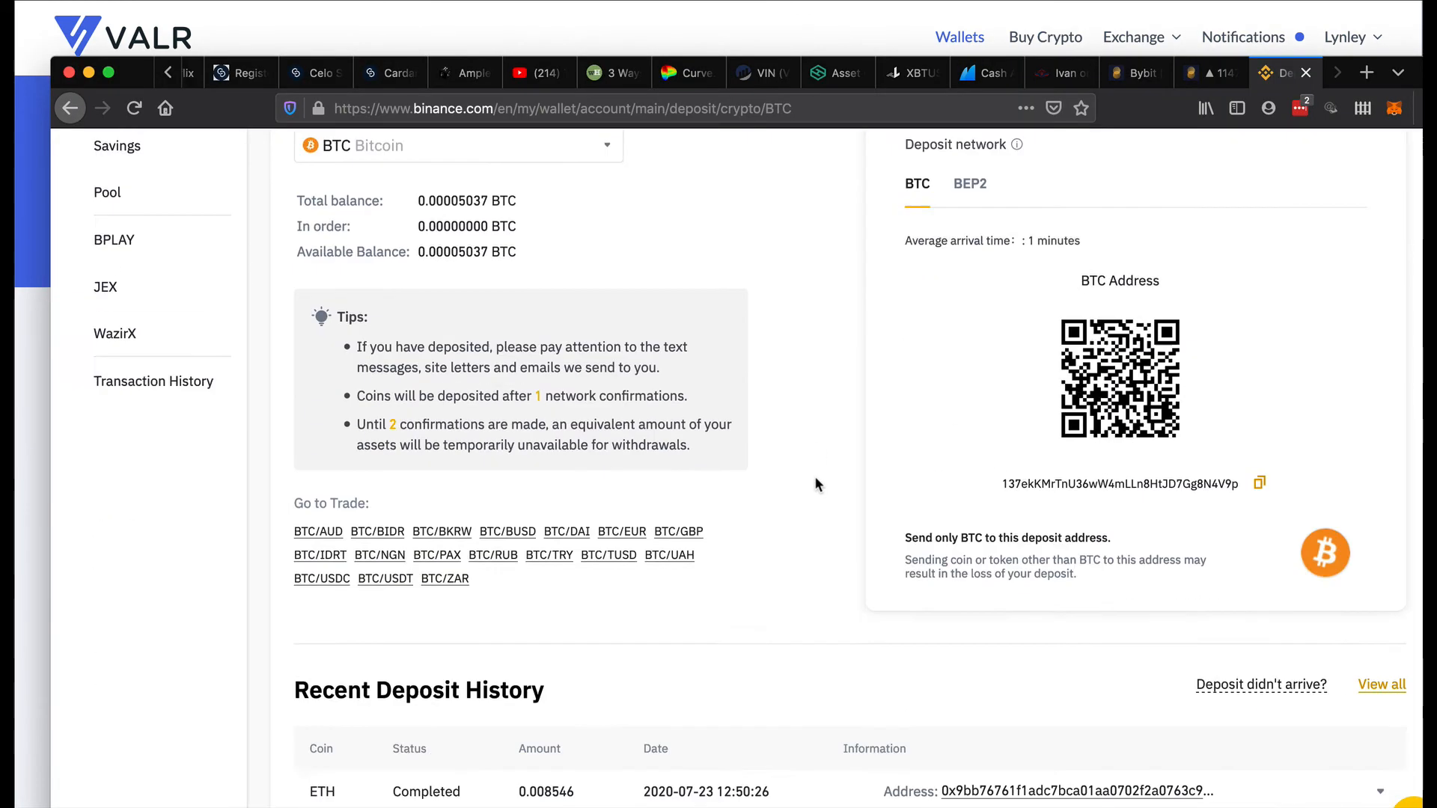
pyautogui.scroll(6, 816, 479)
pyautogui.click(134, 108)
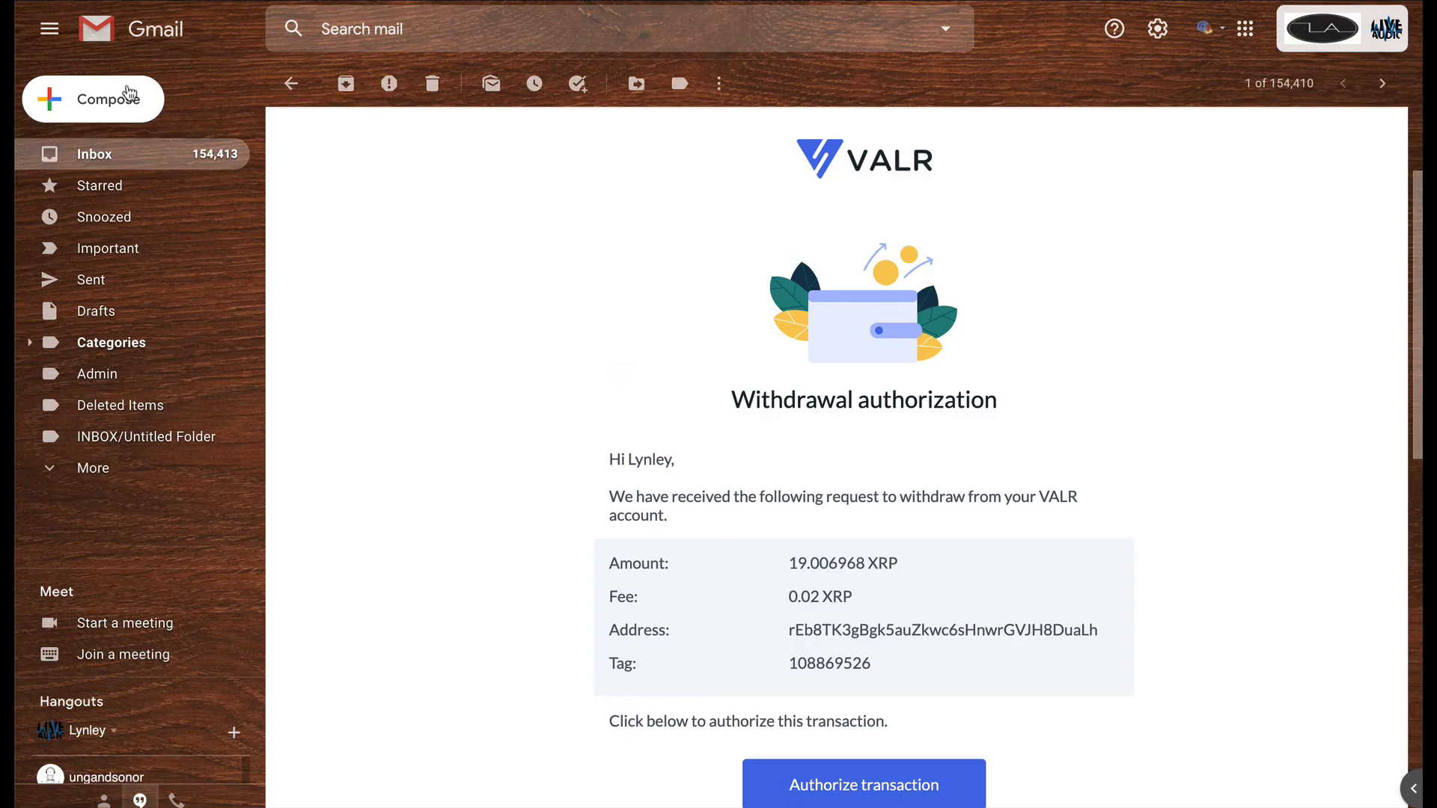
pyautogui.click(153, 154)
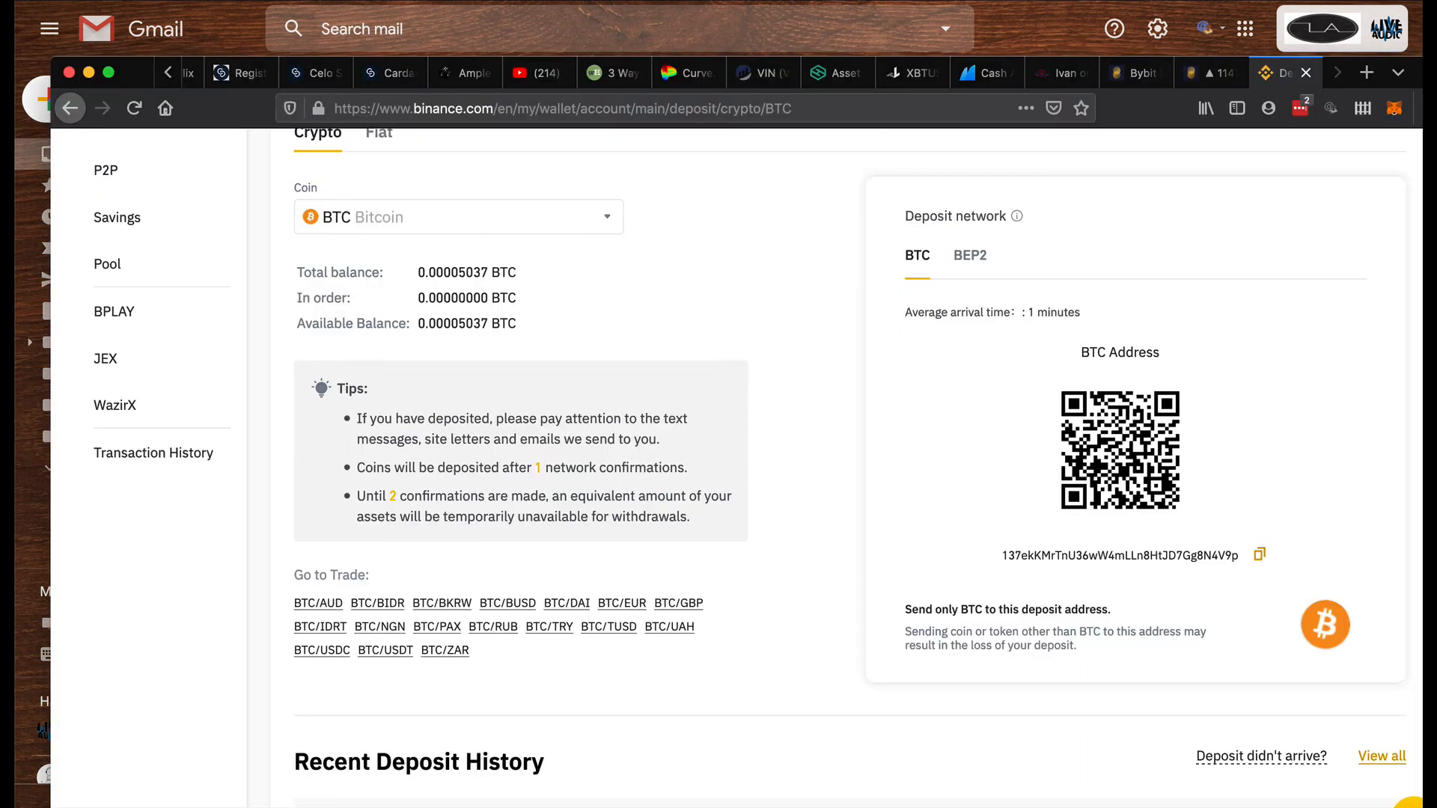
pyautogui.scroll(-3, 927, 464)
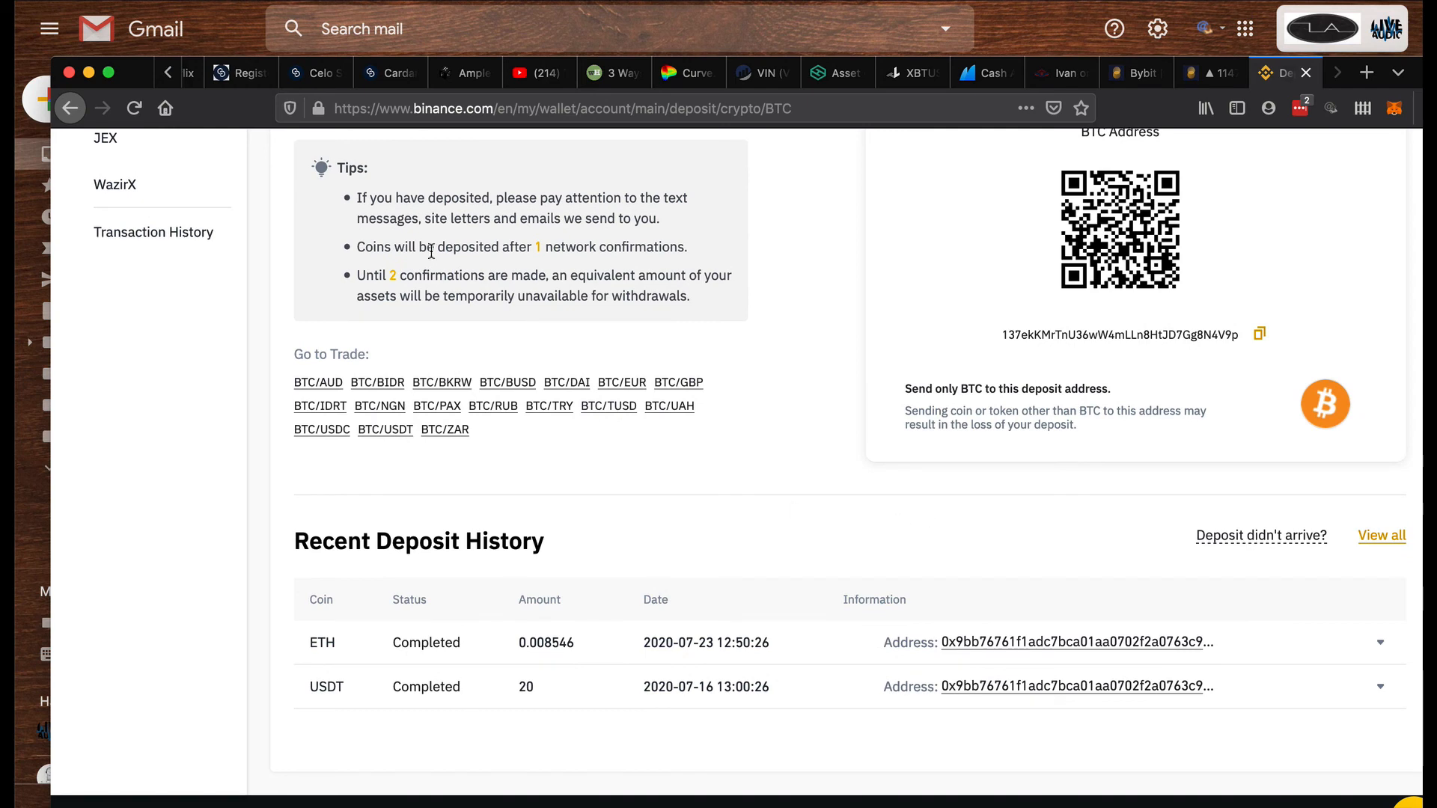
pyautogui.scroll(5, 483, 377)
# Reload the deposit page again and open the Spot wallet balances, which still show no XRP.
pyautogui.moveTo(227, 159)
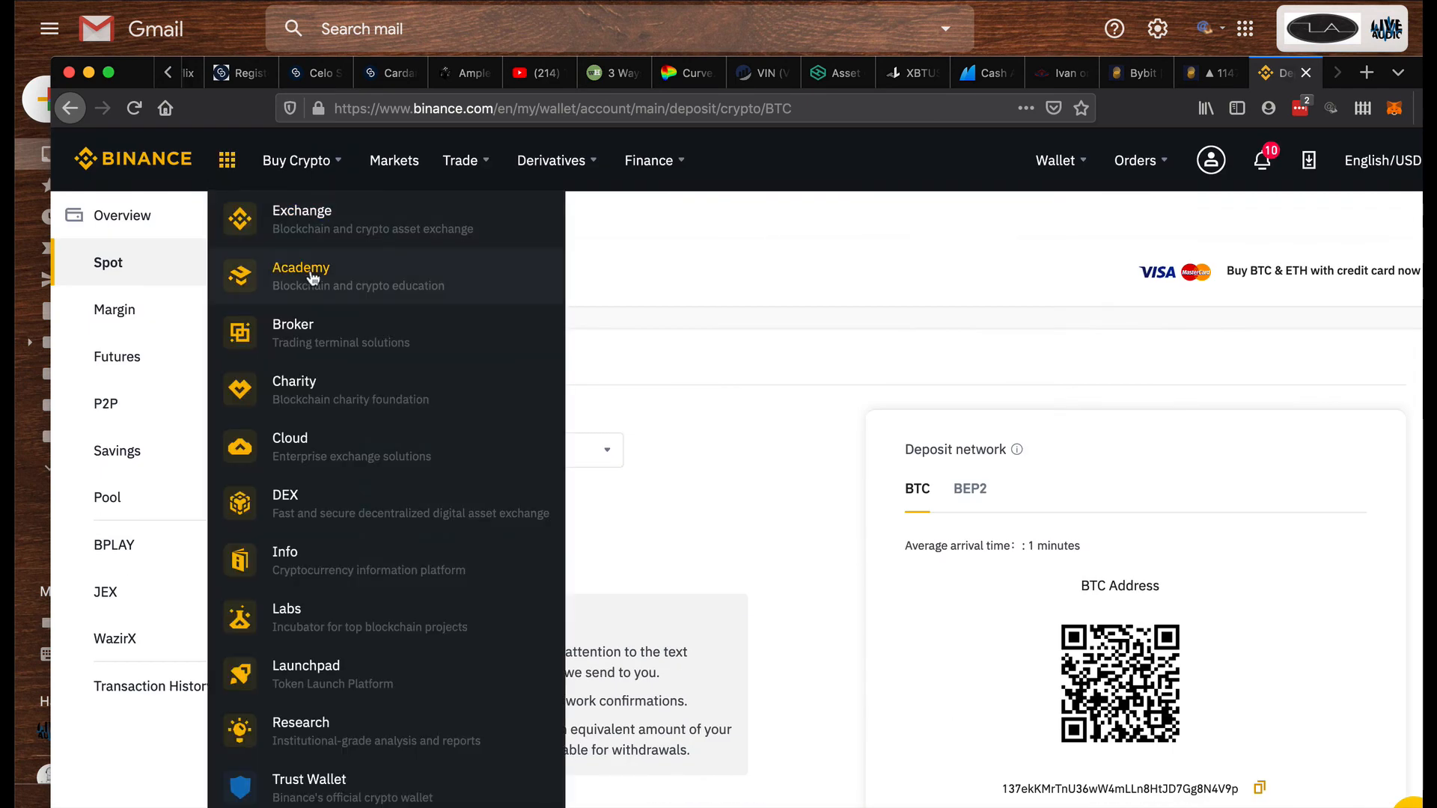
pyautogui.click(312, 278)
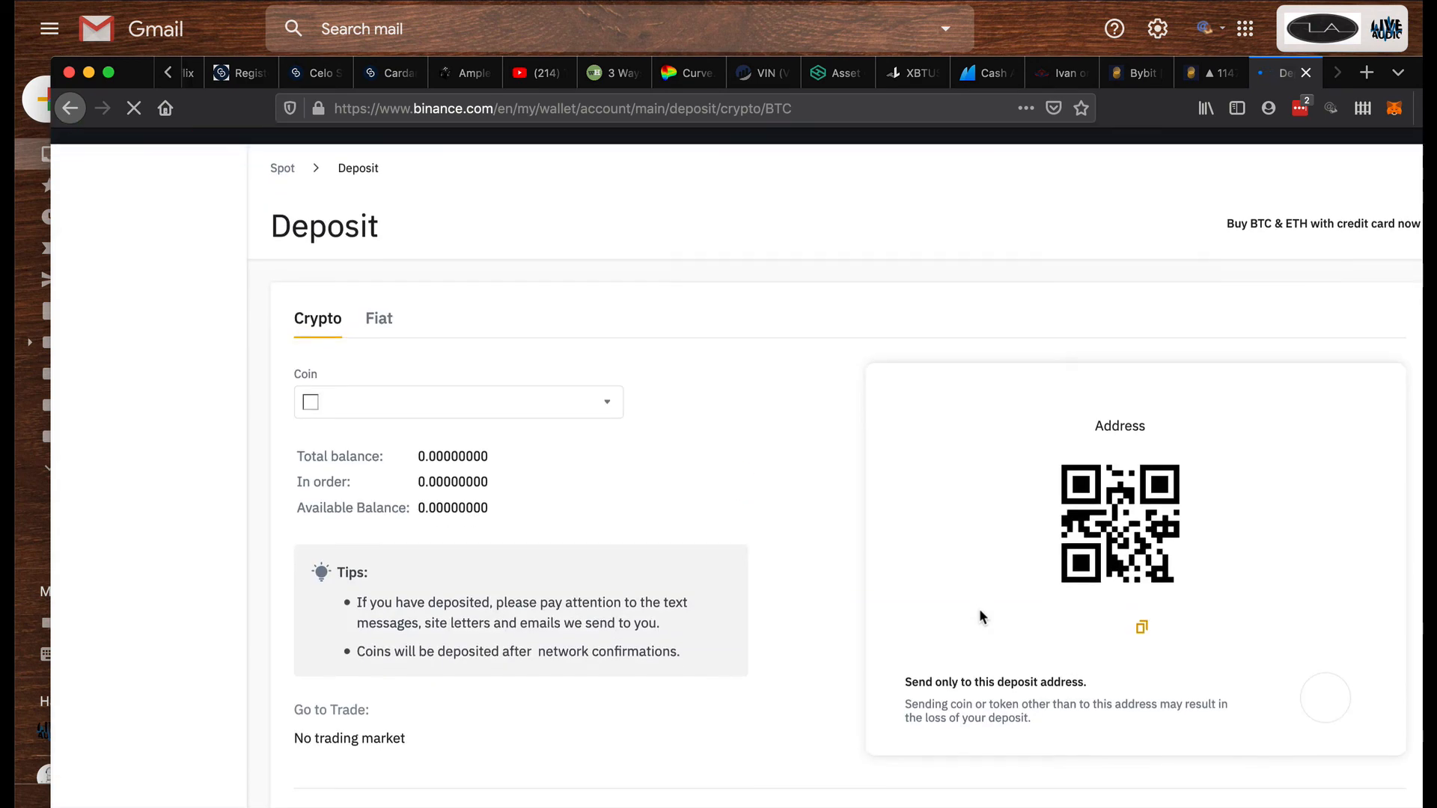
pyautogui.scroll(-10, 979, 608)
pyautogui.scroll(3, 981, 609)
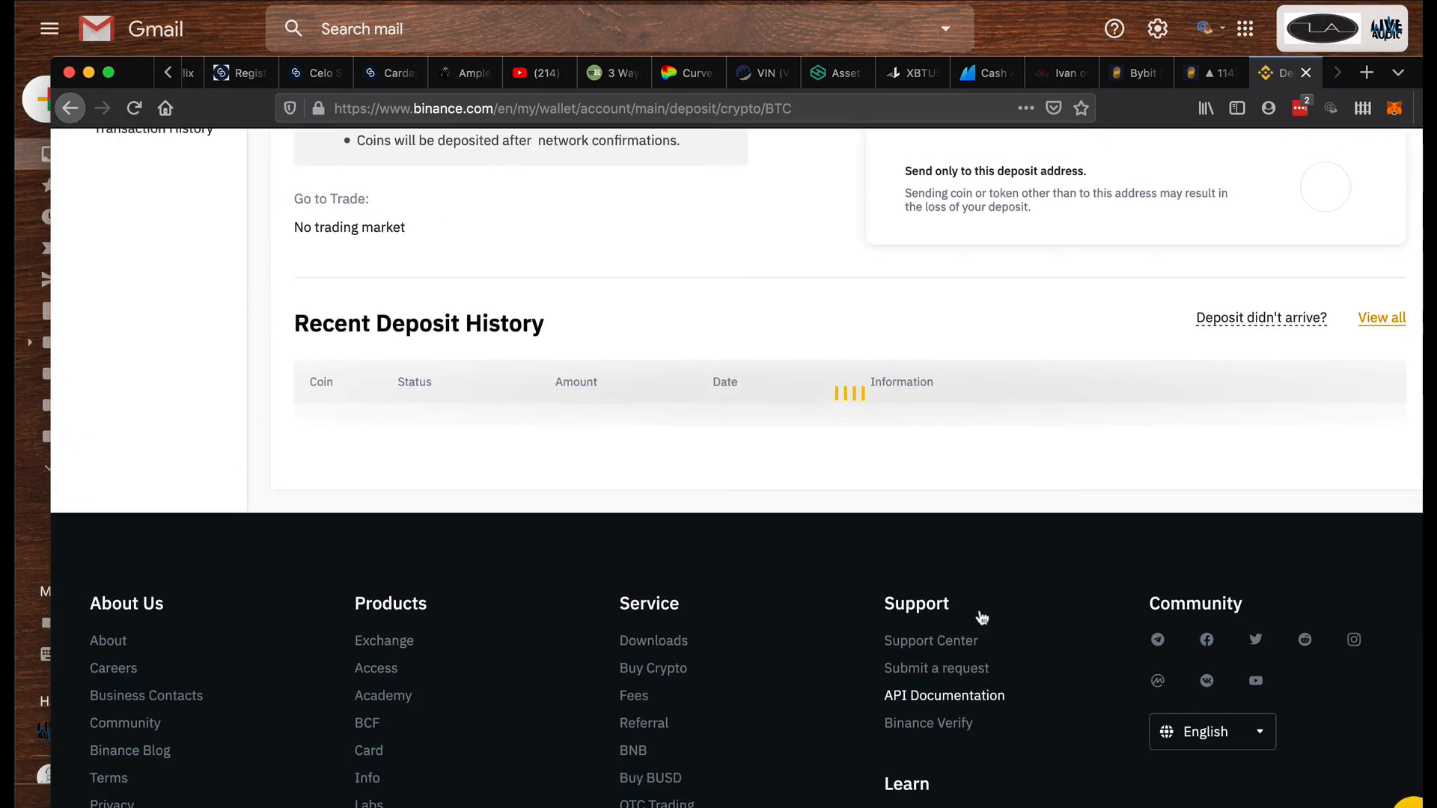
pyautogui.scroll(6, 976, 610)
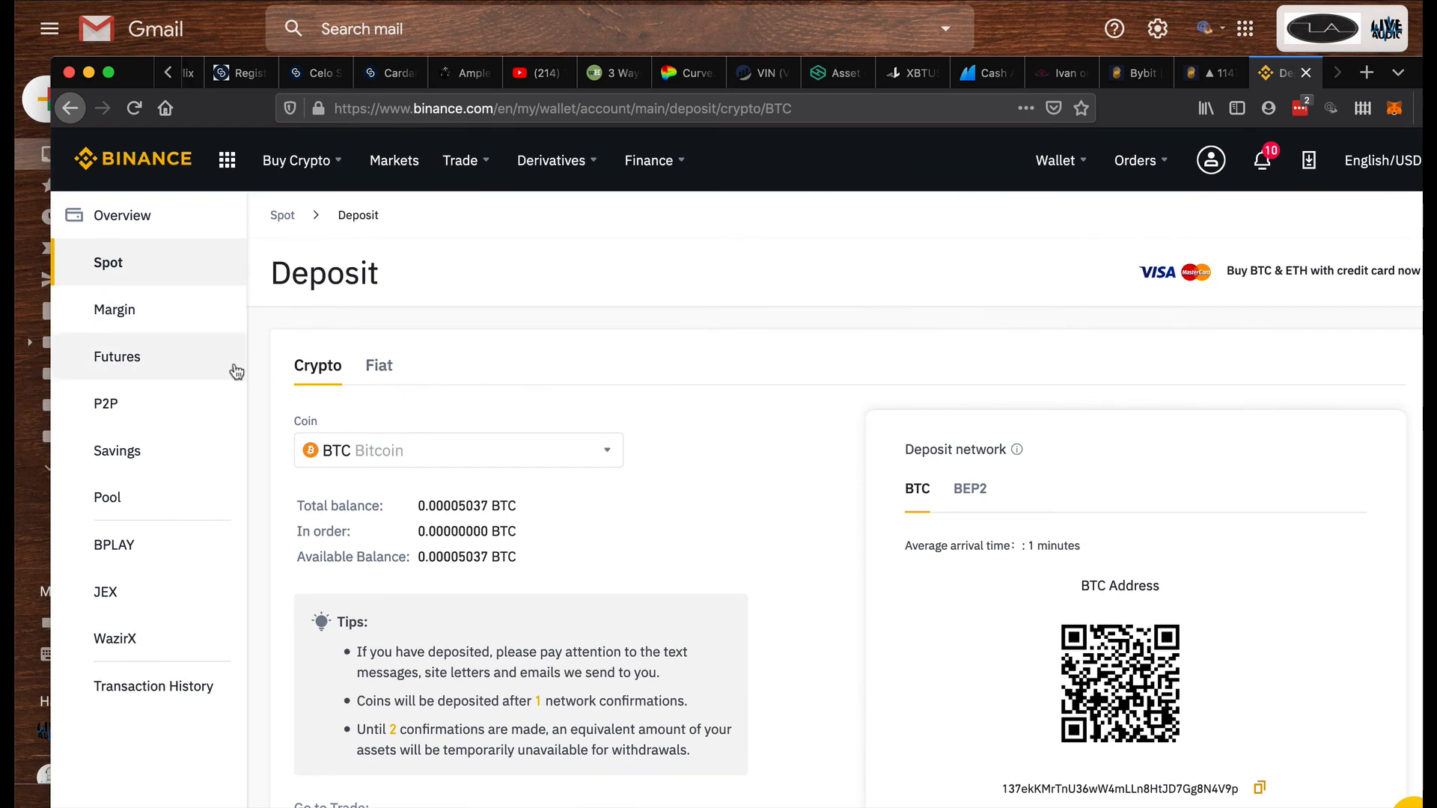
pyautogui.click(120, 263)
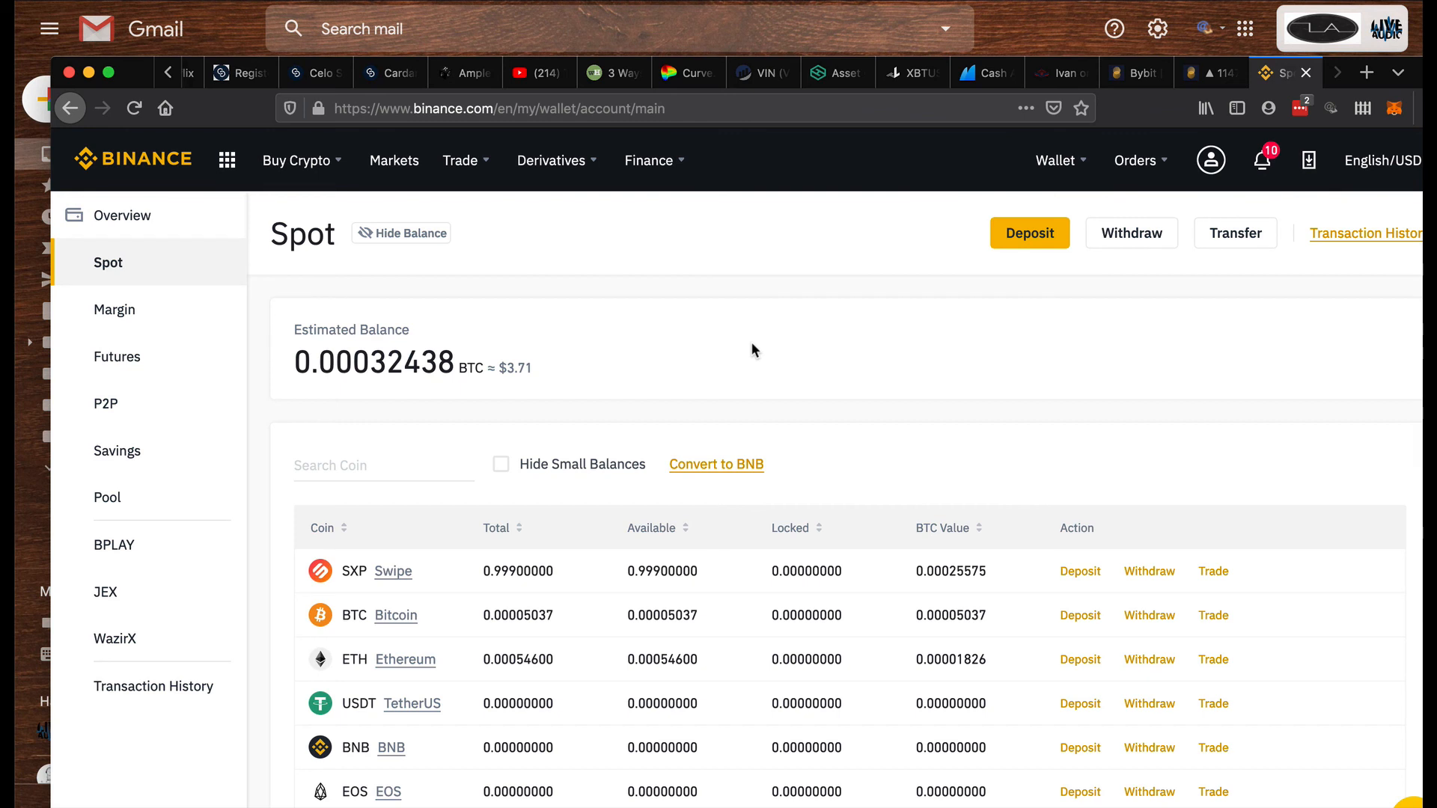
# Filter the Binance coin list for 'xrp' to look for the deposit.
pyautogui.click(390, 463)
pyautogui.write('xrp')
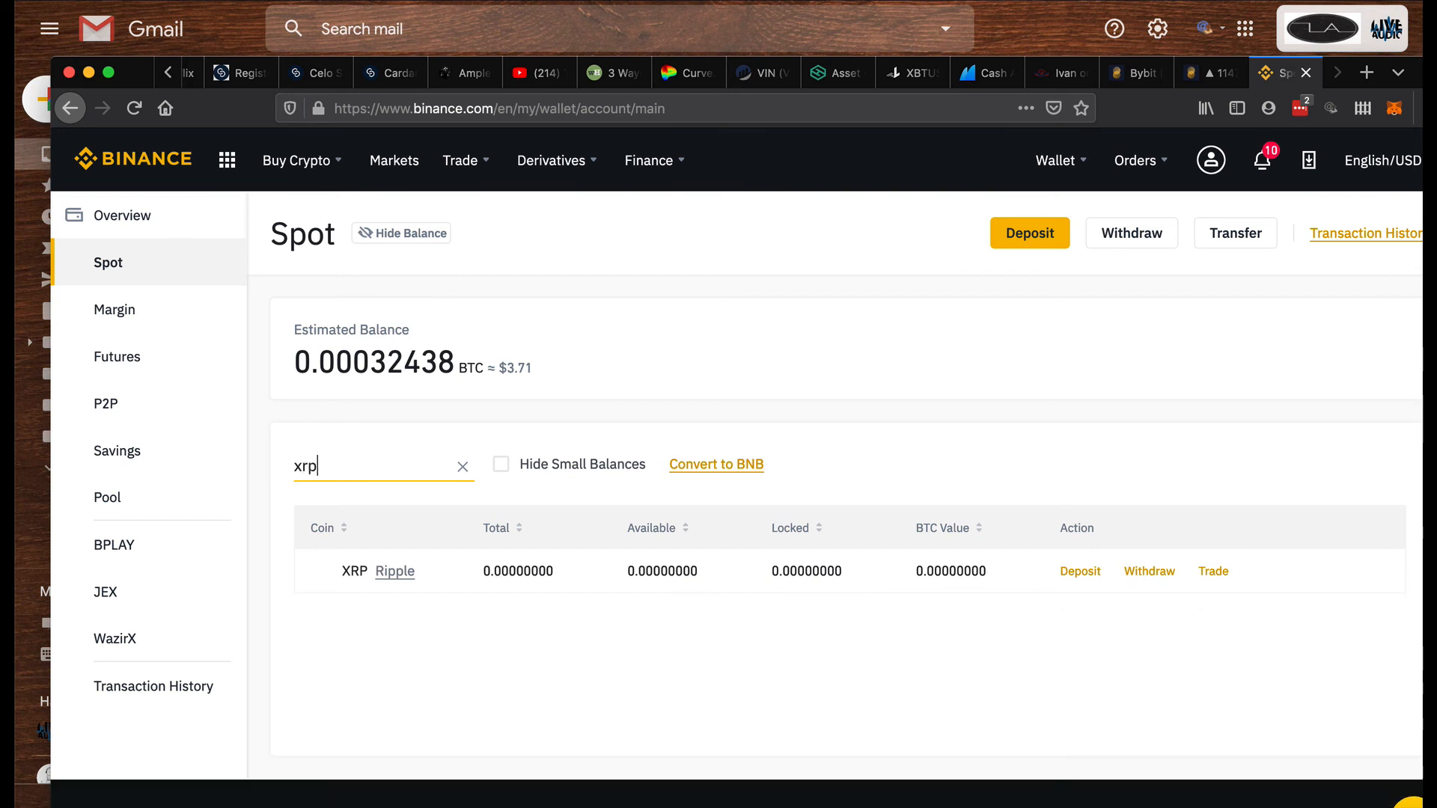
pyautogui.scroll(-1, 865, 555)
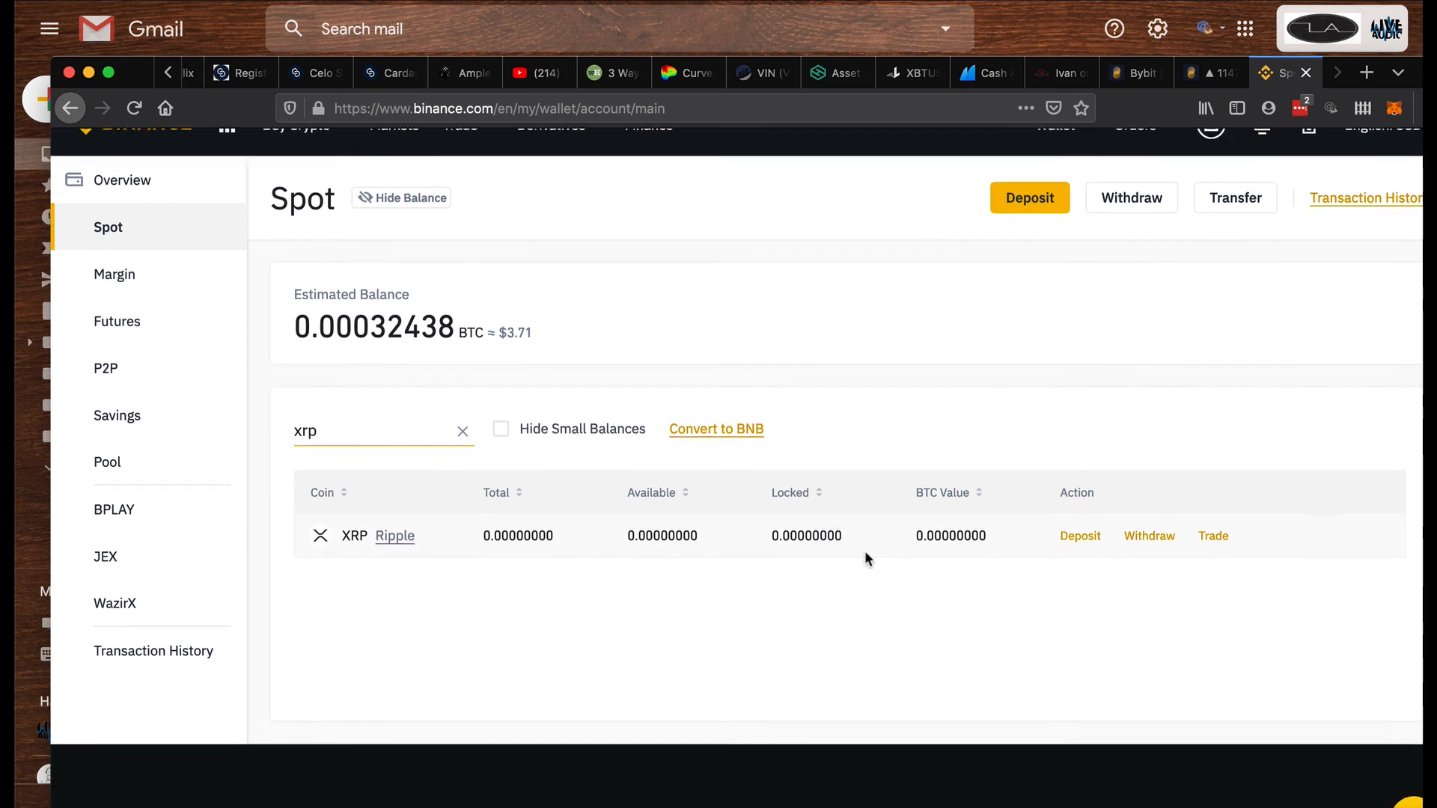
pyautogui.scroll(1, 865, 555)
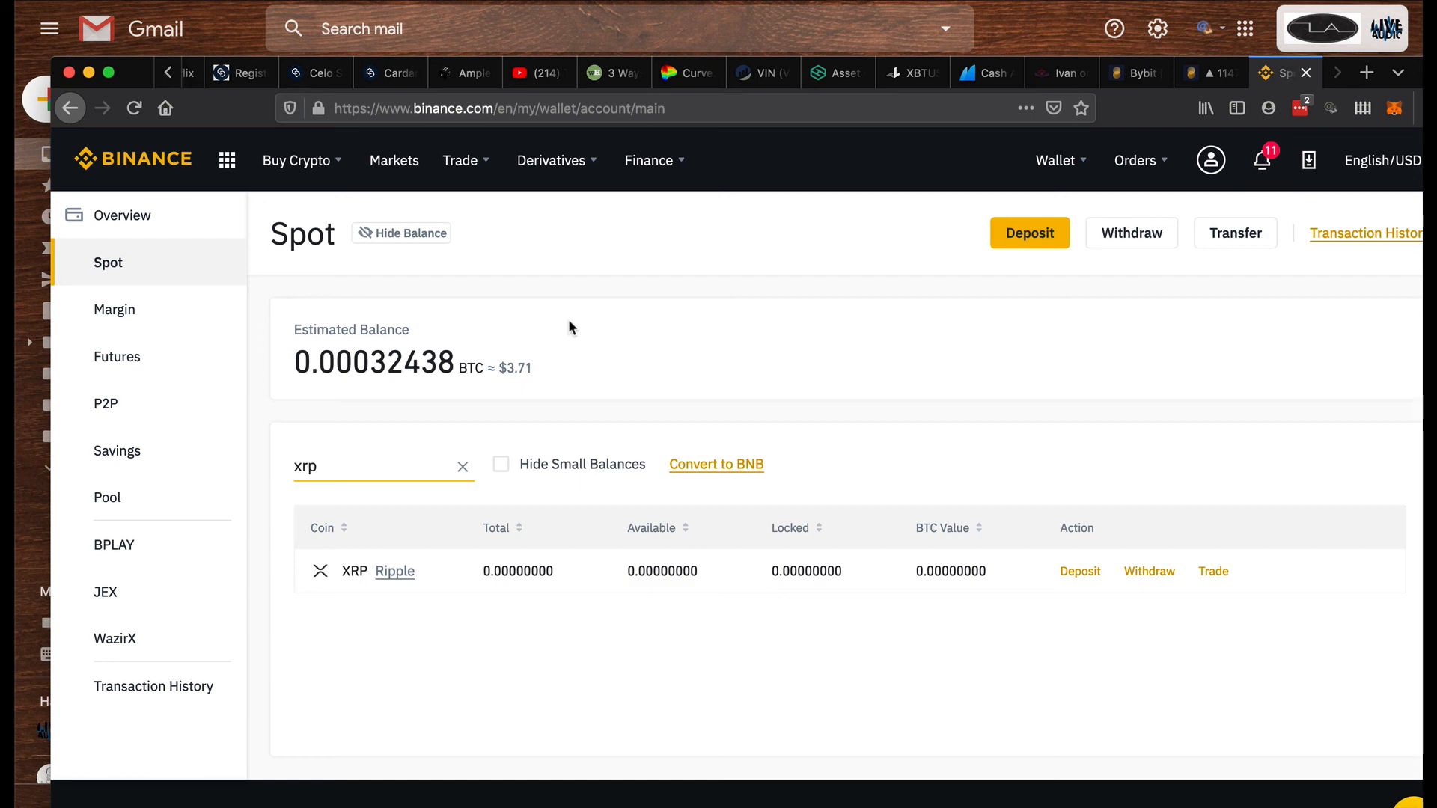
# Clear the coin filter and reload the Spot wallet until XRP shows 19.006968.
pyautogui.click(462, 467)
pyautogui.scroll(-4, 433, 557)
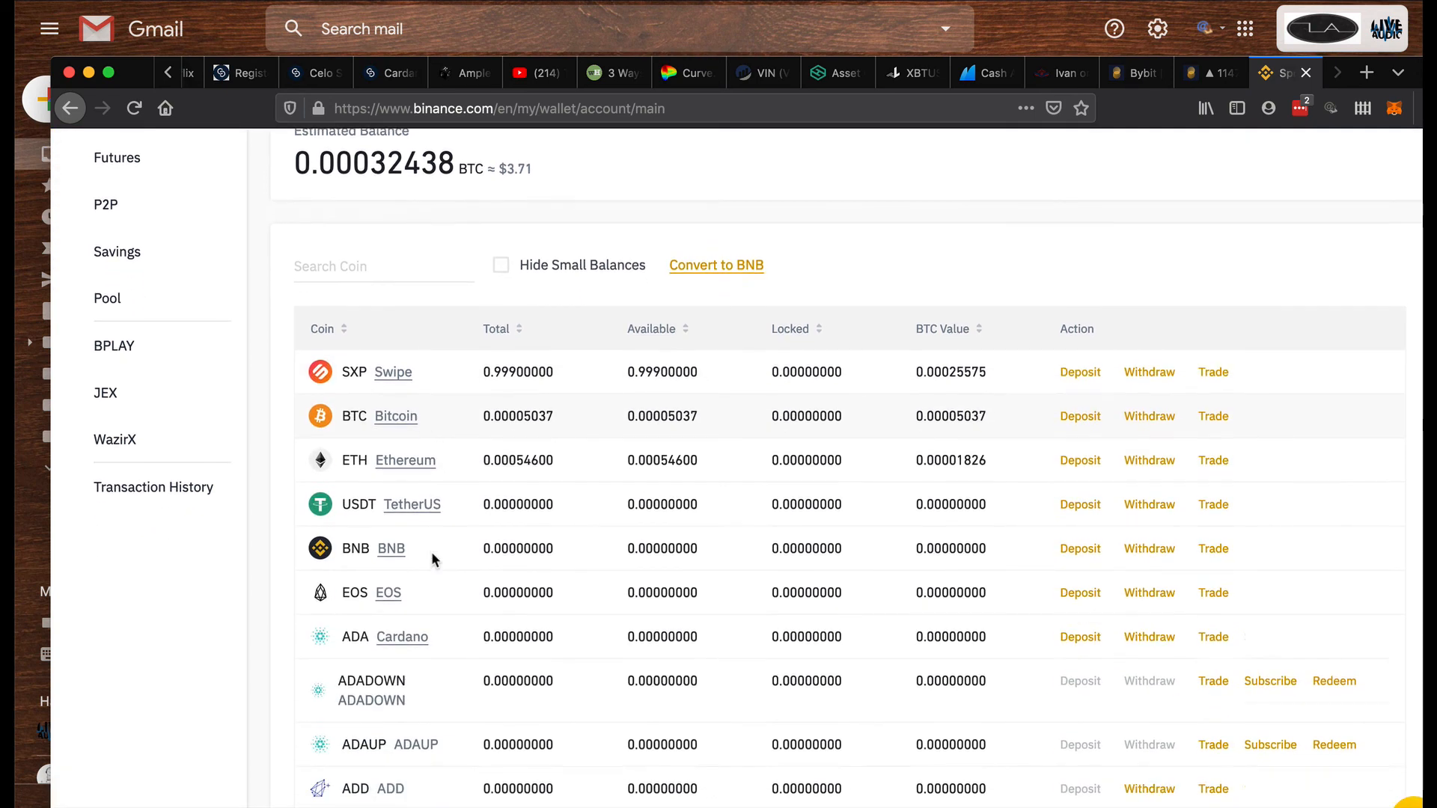
pyautogui.scroll(-1, 432, 555)
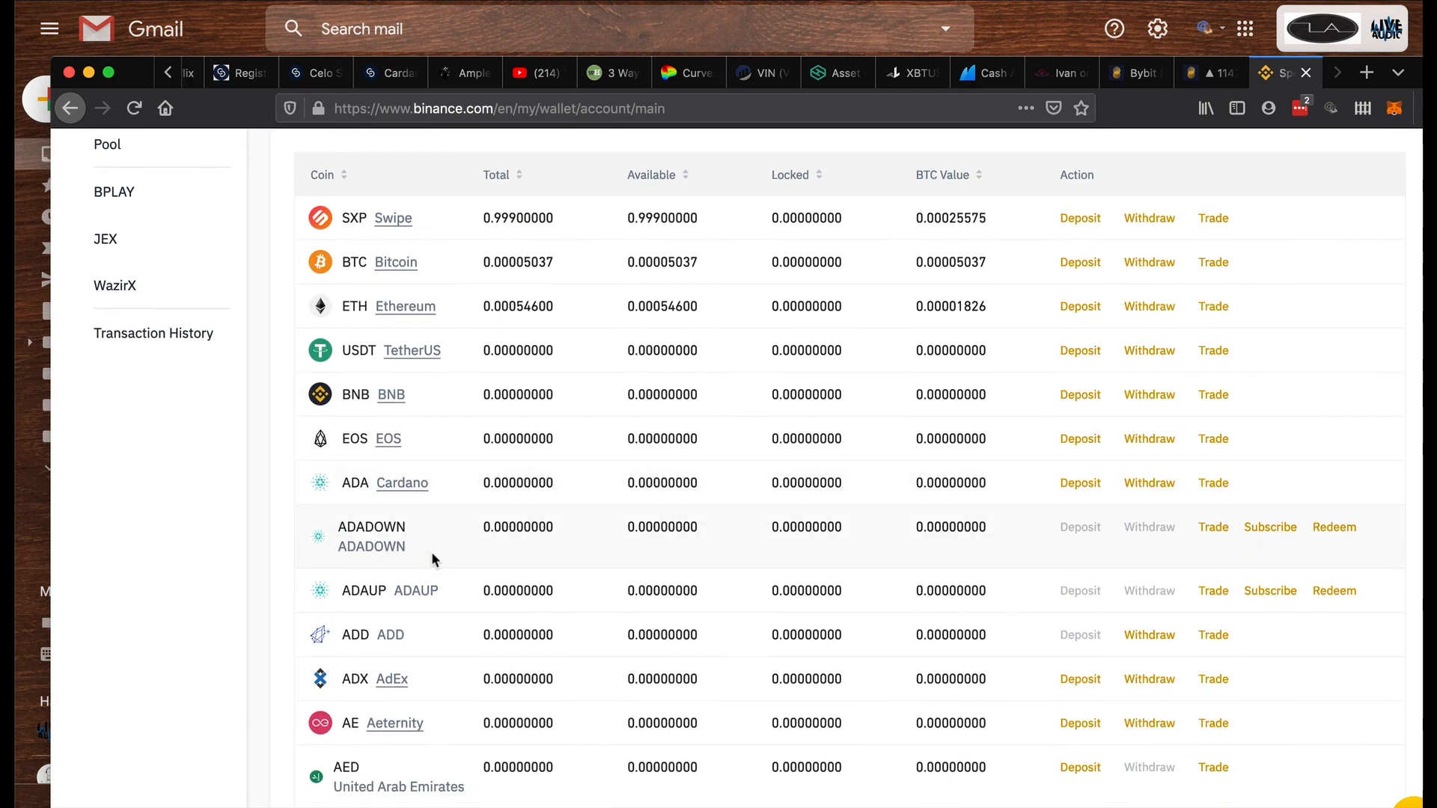
pyautogui.scroll(-1, 431, 550)
pyautogui.scroll(6, 431, 551)
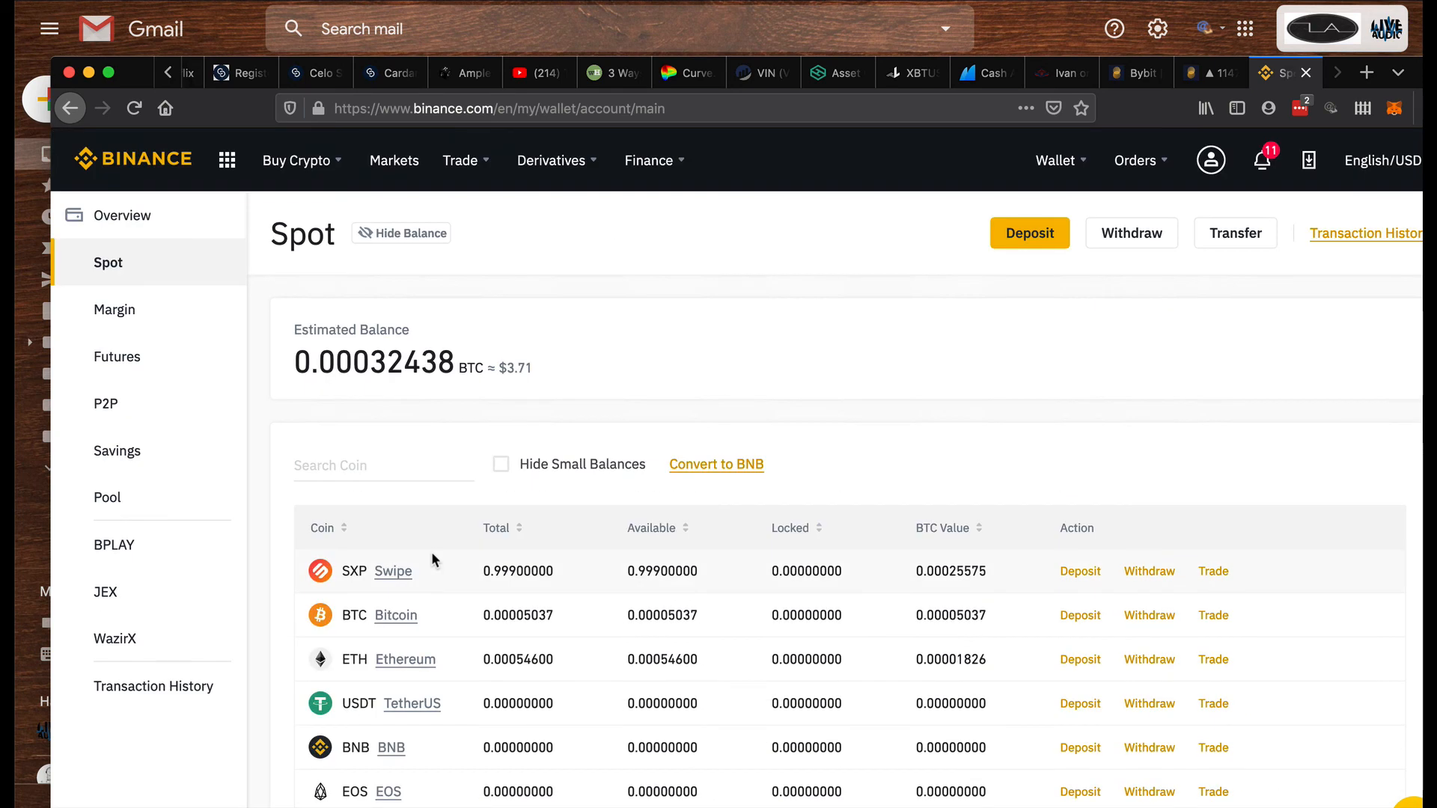
pyautogui.moveTo(1075, 171)
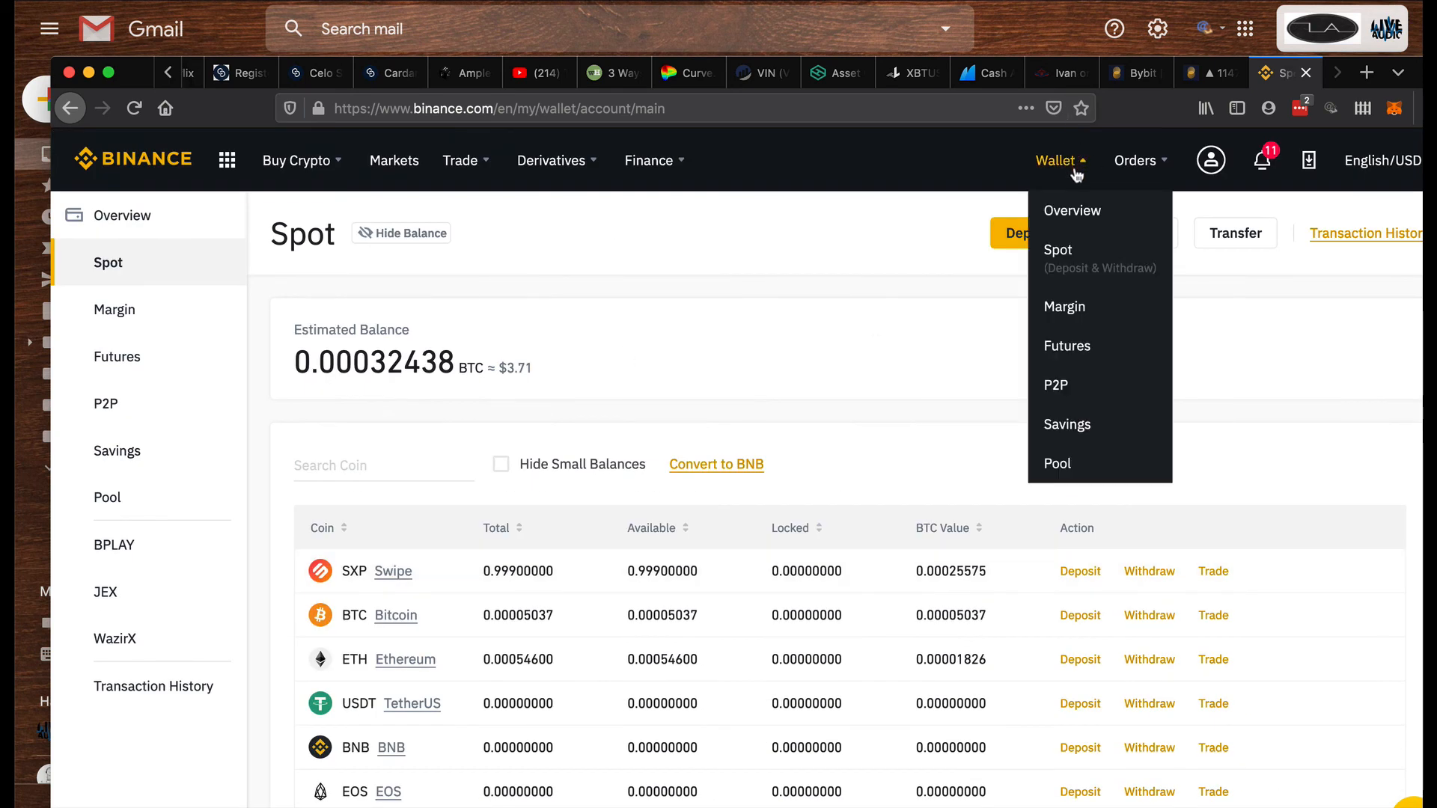
pyautogui.click(1061, 248)
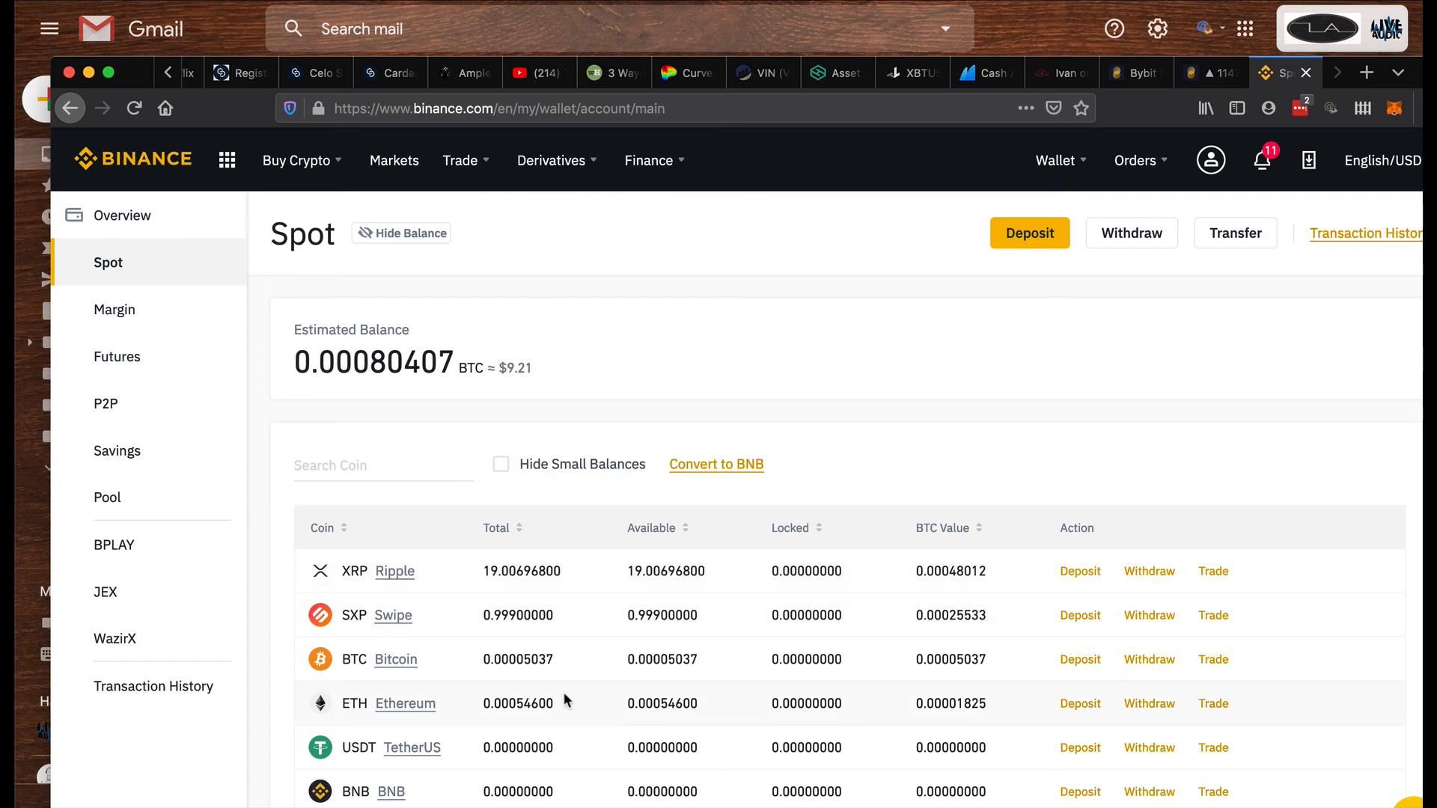
pyautogui.scroll(-2, 563, 693)
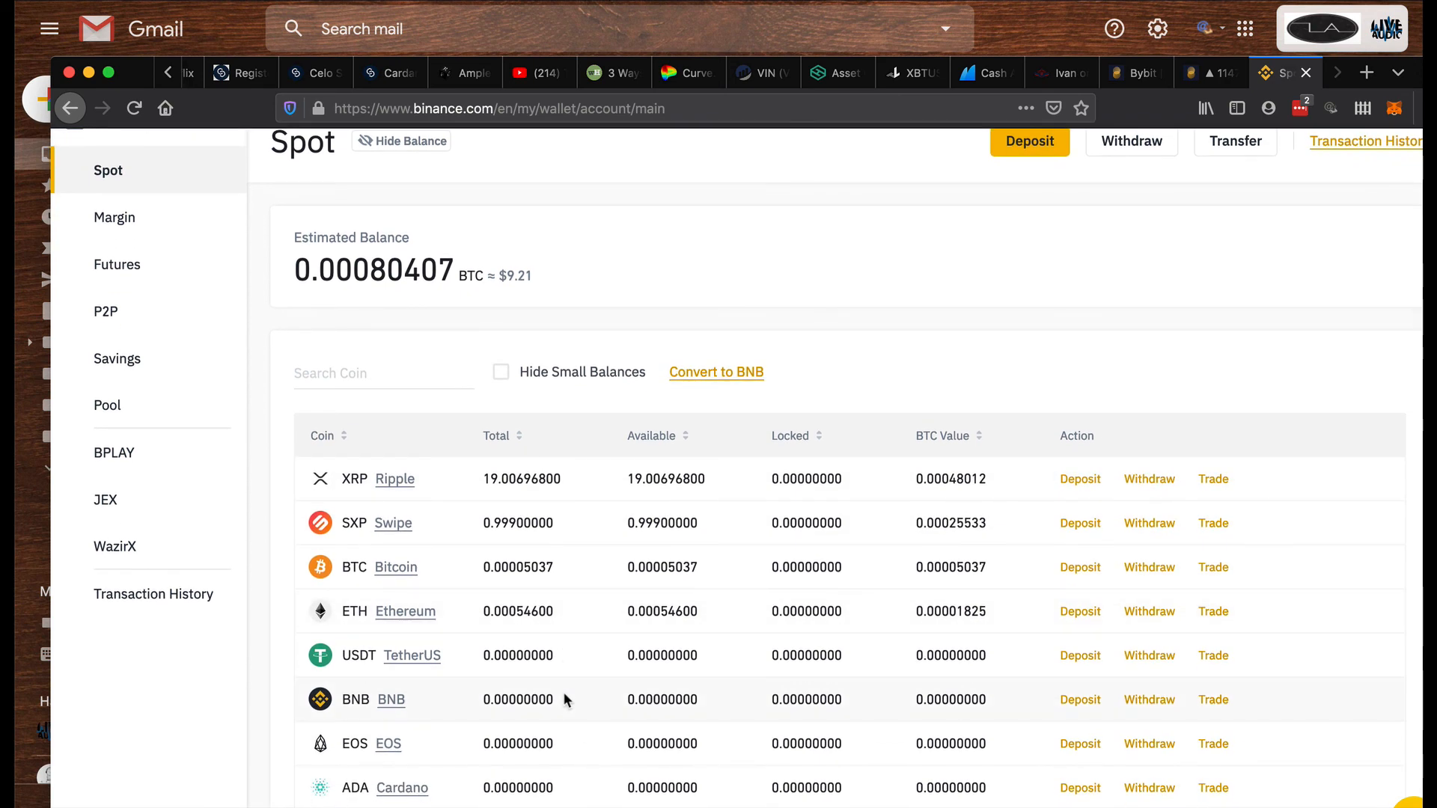
pyautogui.scroll(-1, 563, 695)
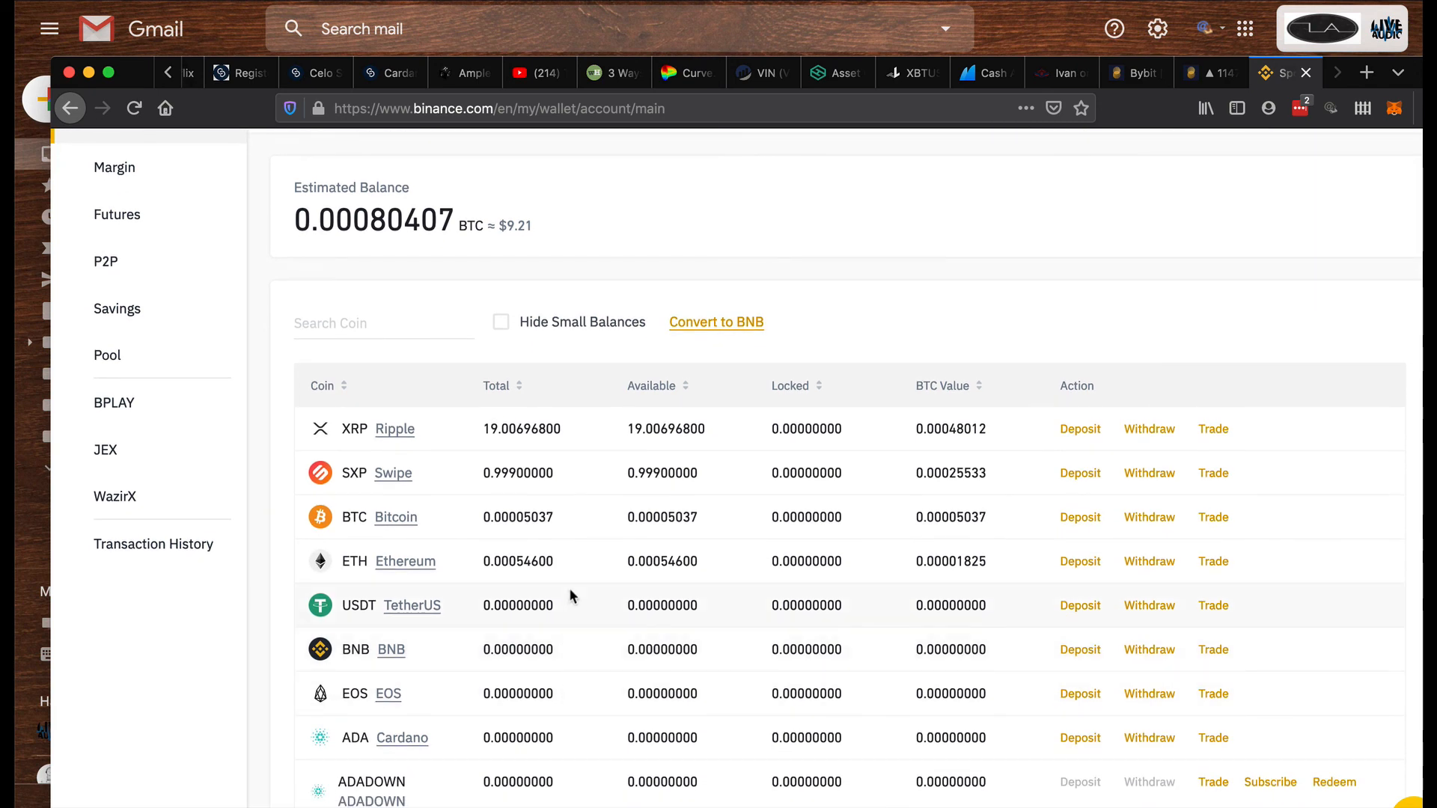
pyautogui.scroll(-5, 838, 512)
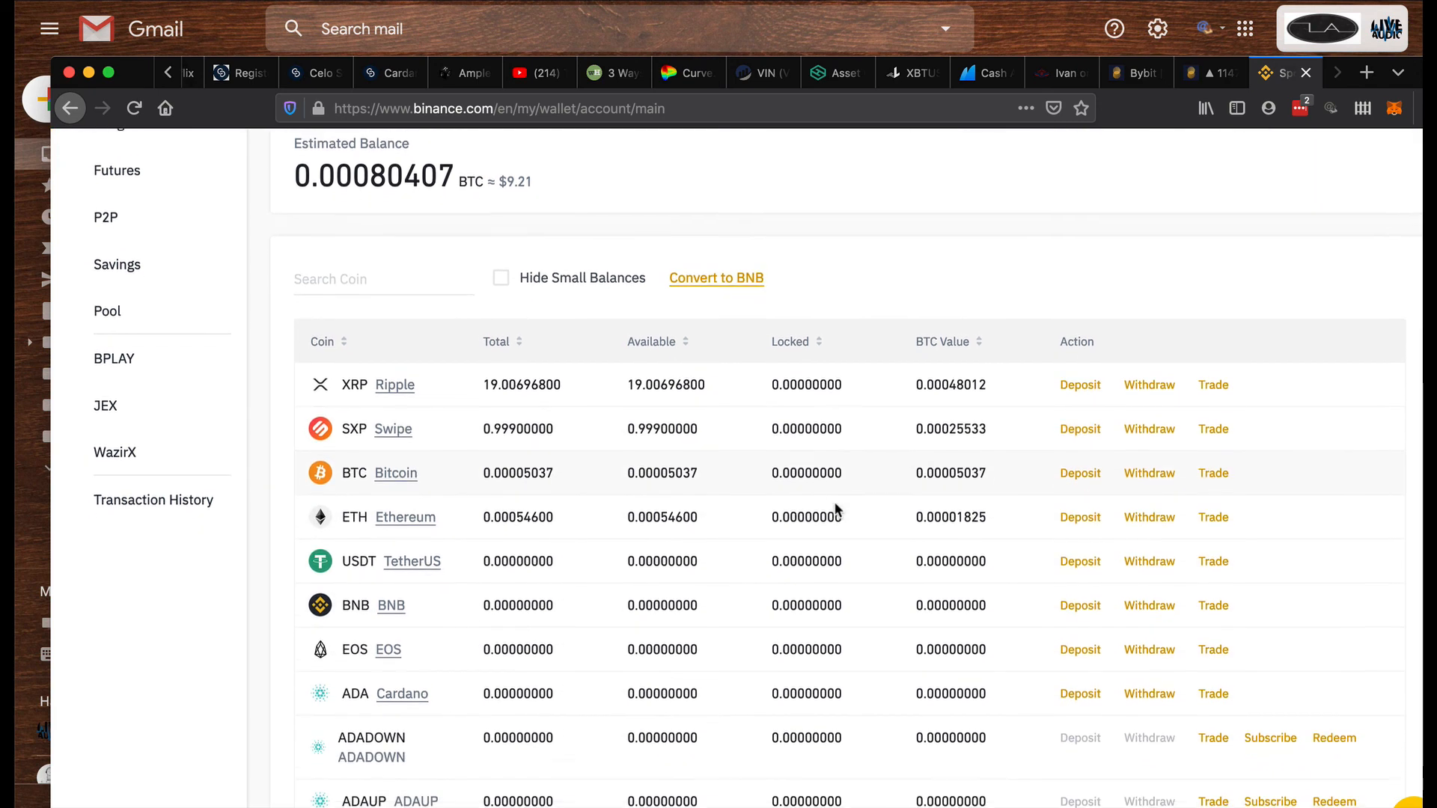
pyautogui.scroll(-3, 836, 509)
pyautogui.scroll(11, 836, 509)
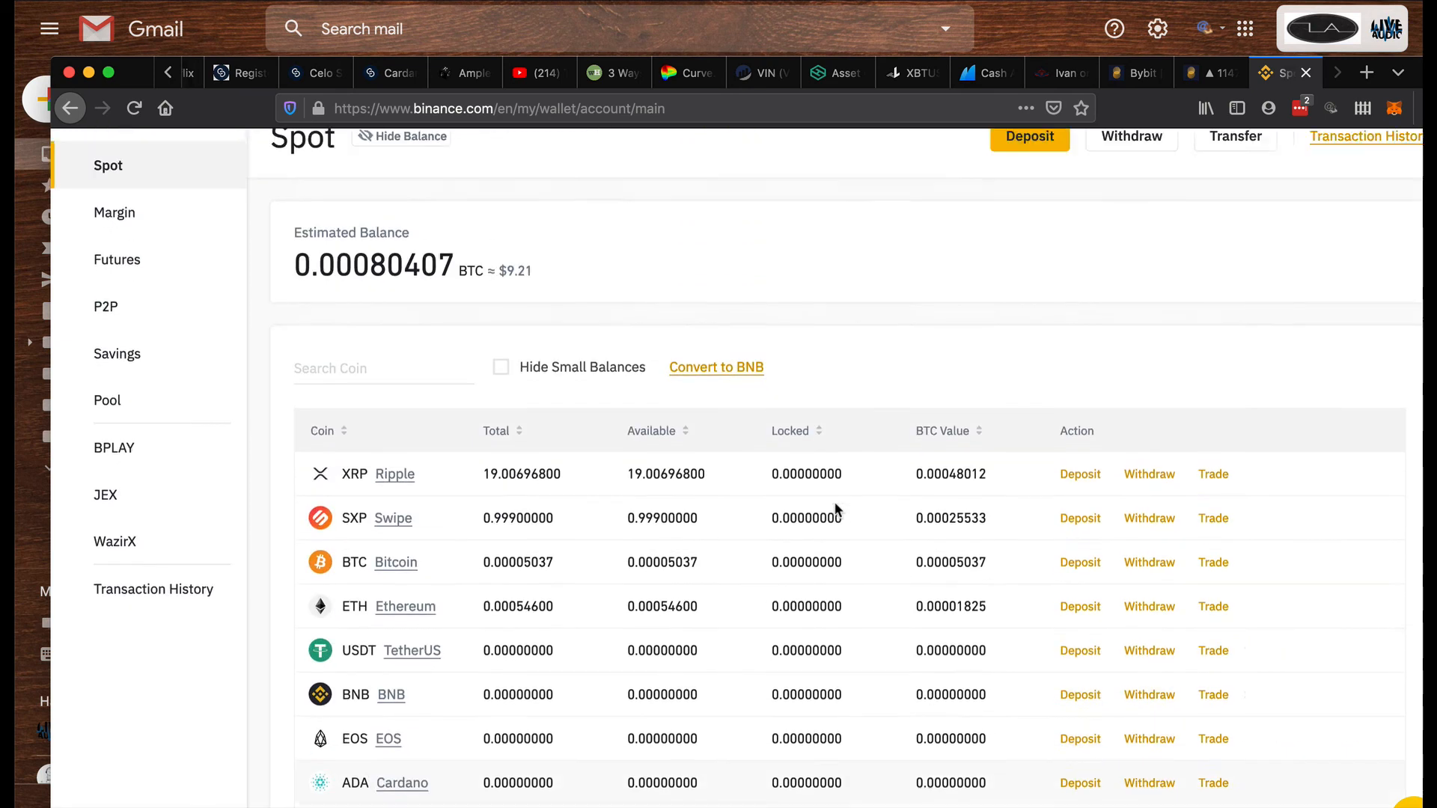